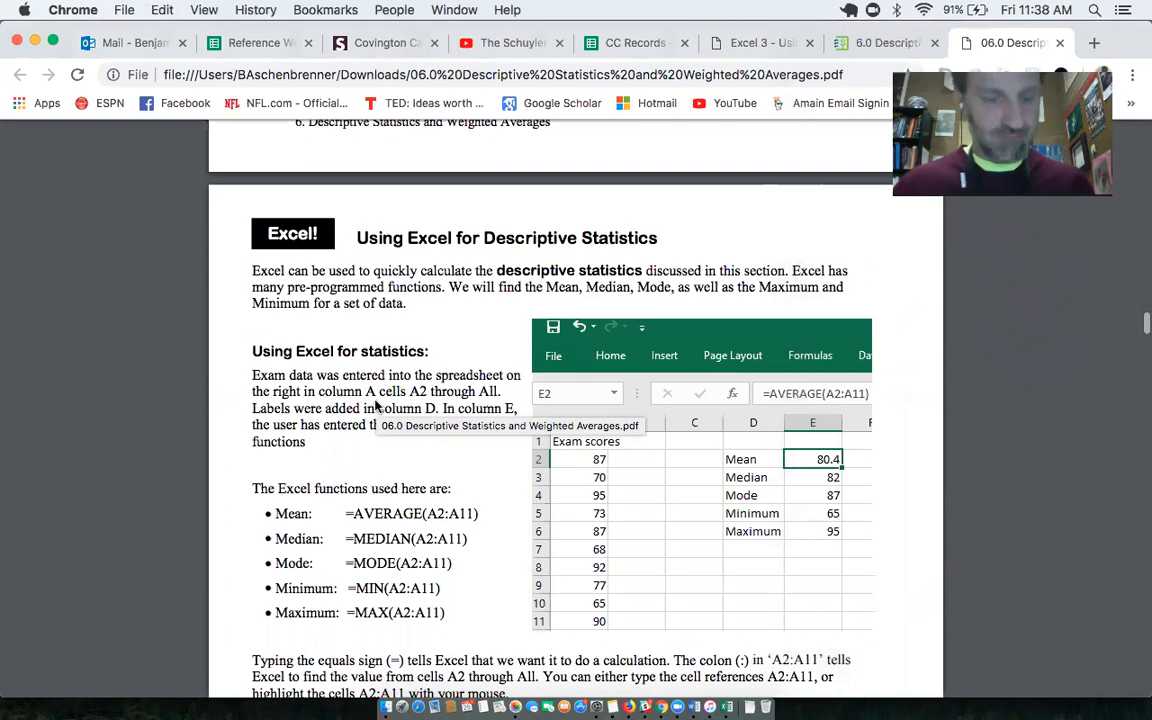
Examine the PDF's list of Excel formulas for mean, median, mode, minimum and maximum alongside the Excel assignment sheet.
key("super+Tab")
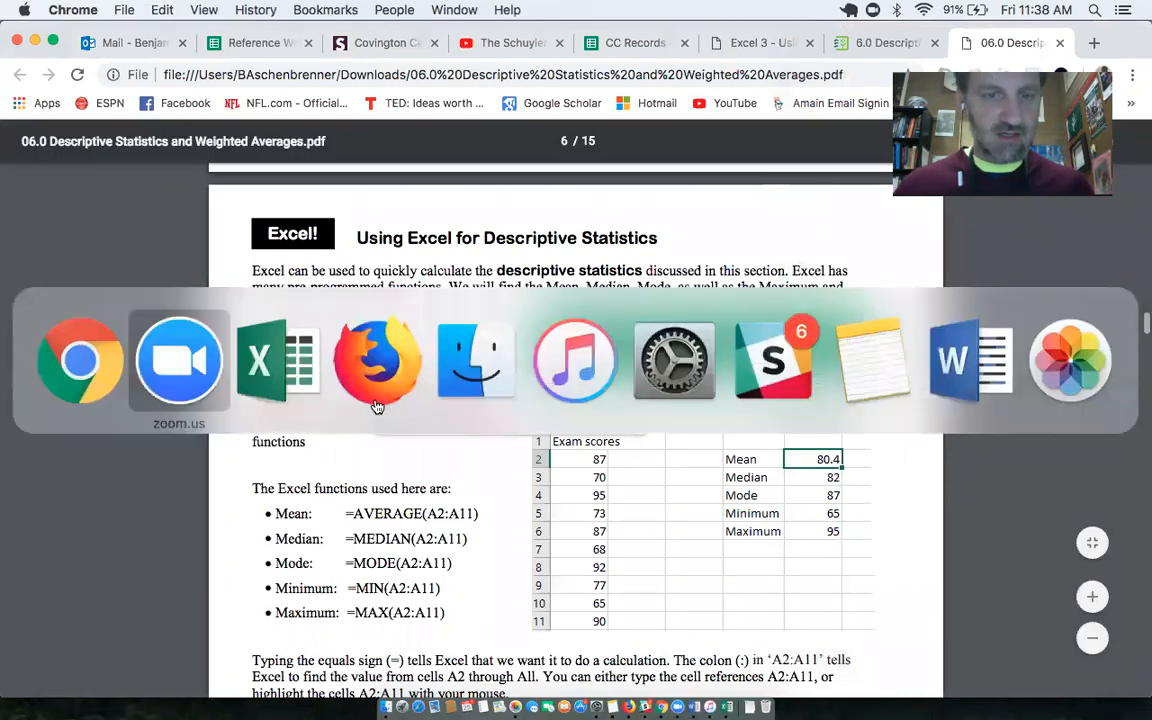
key("super+Tab")
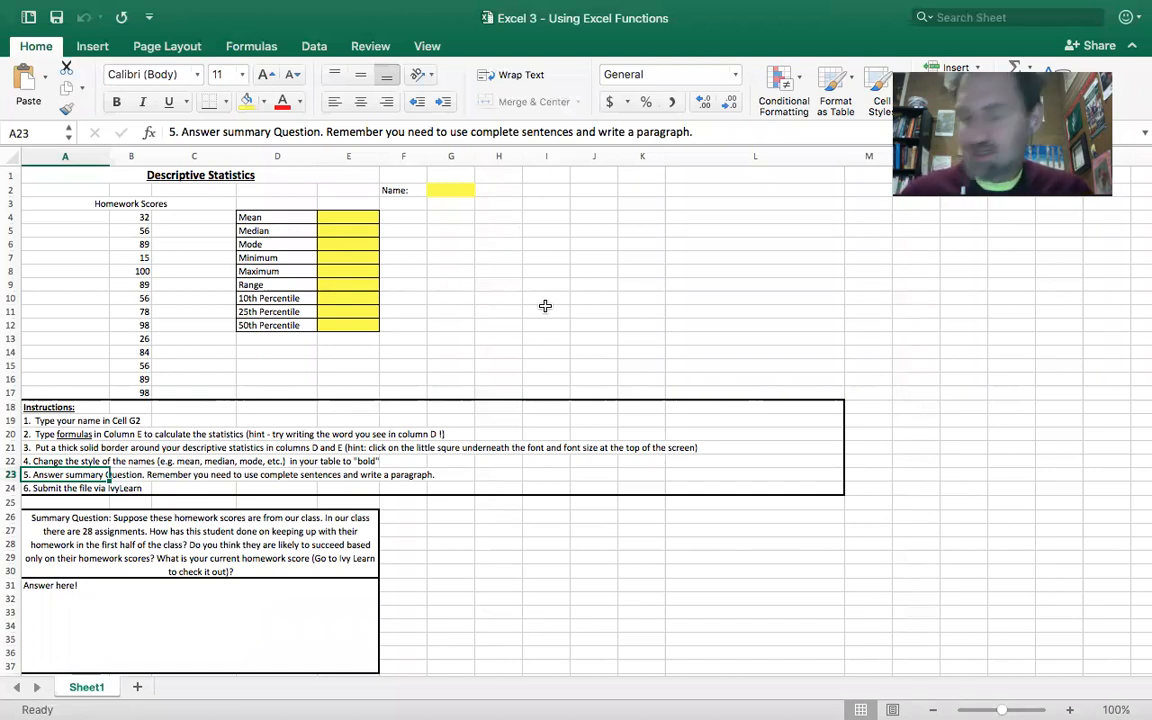
key("super+Tab")
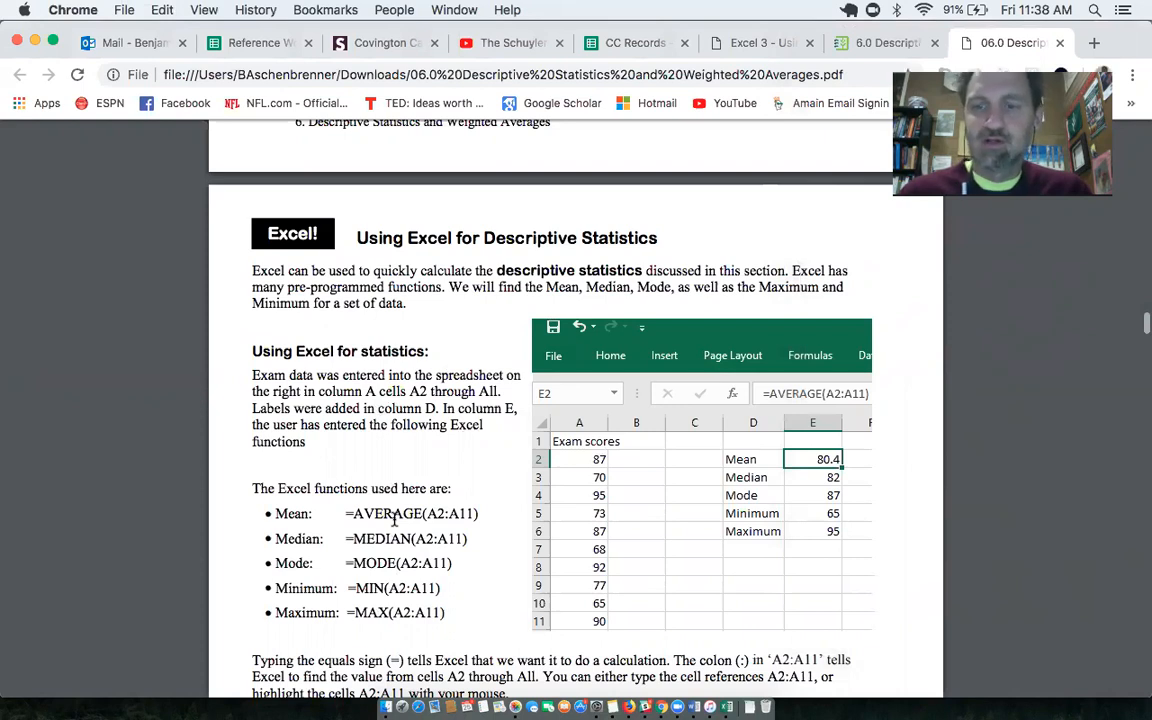
left_click_drag(275, 513, 460, 617)
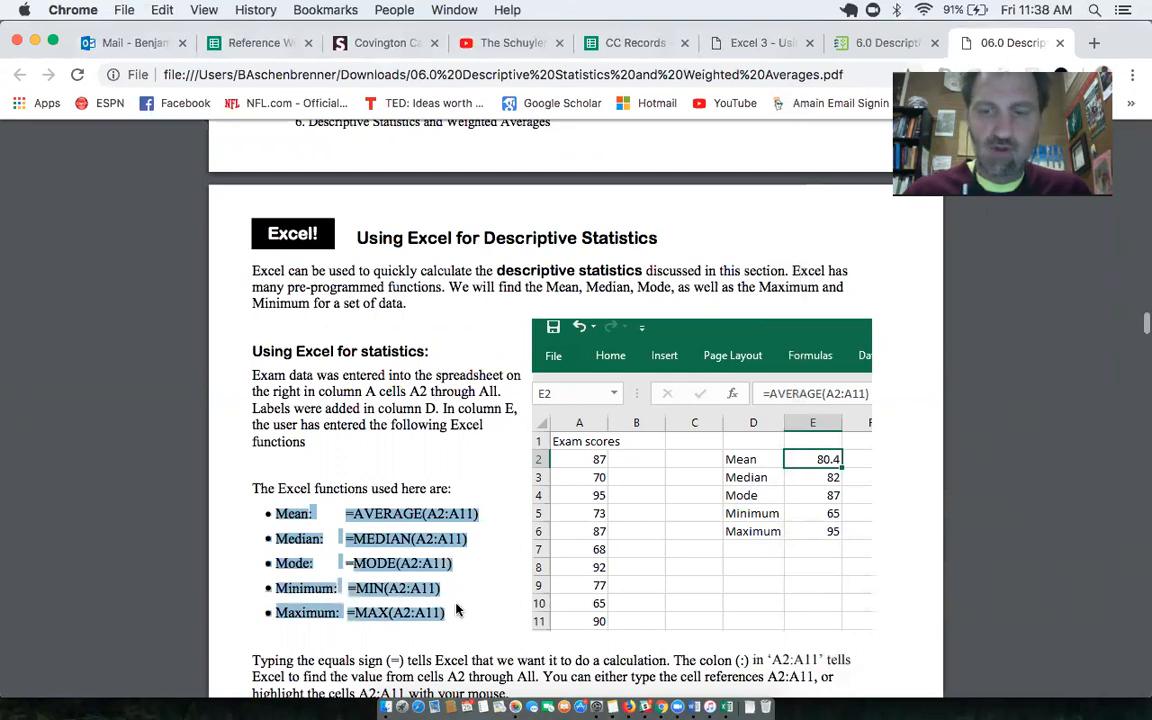
left_click(436, 507)
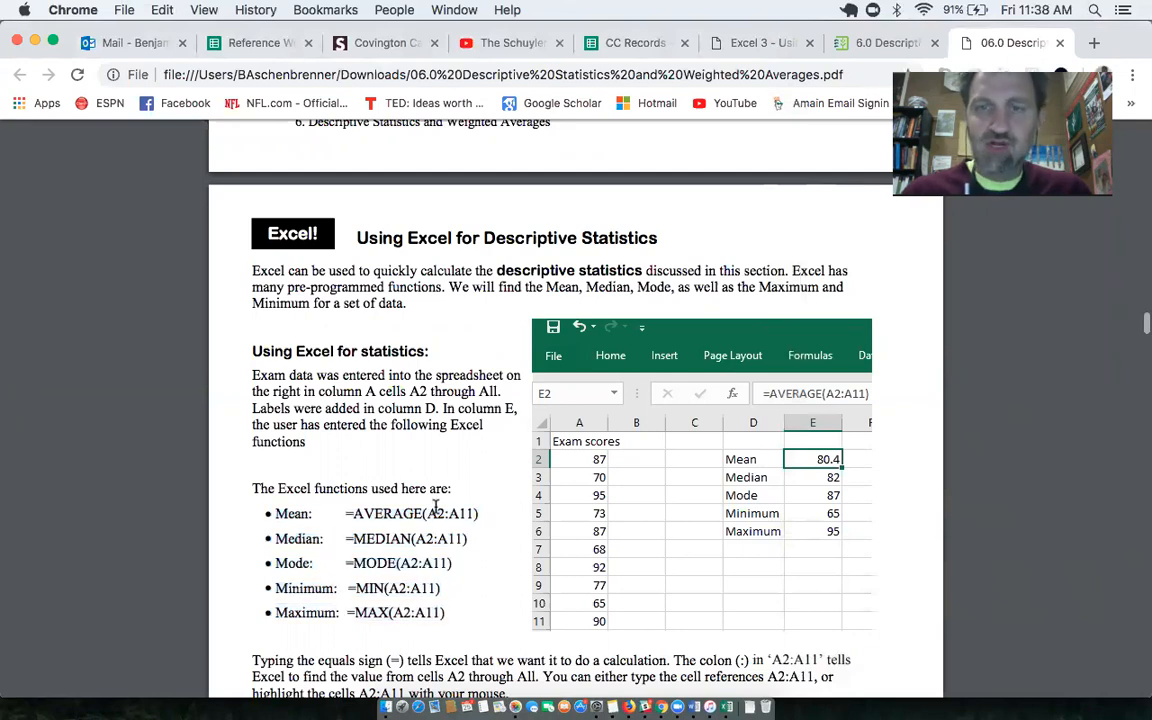
Switch to the Excel workbook and add a new blank worksheet displayed at 260% zoom.
key("super+Tab")
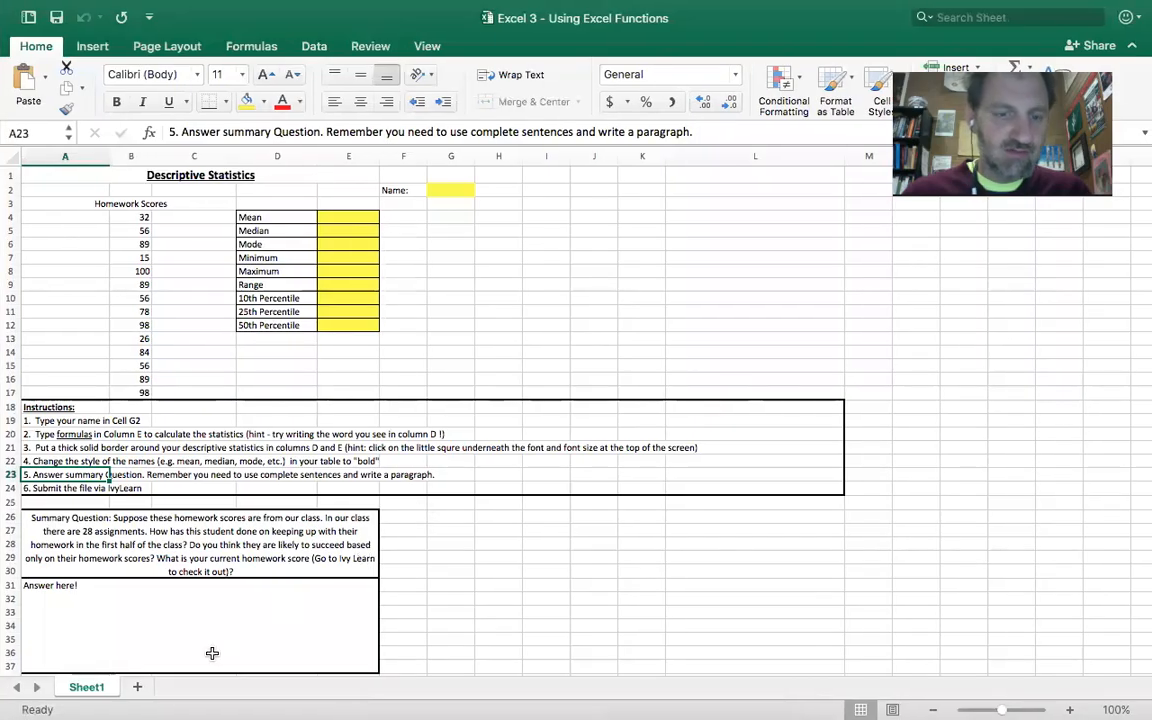
left_click(138, 687)
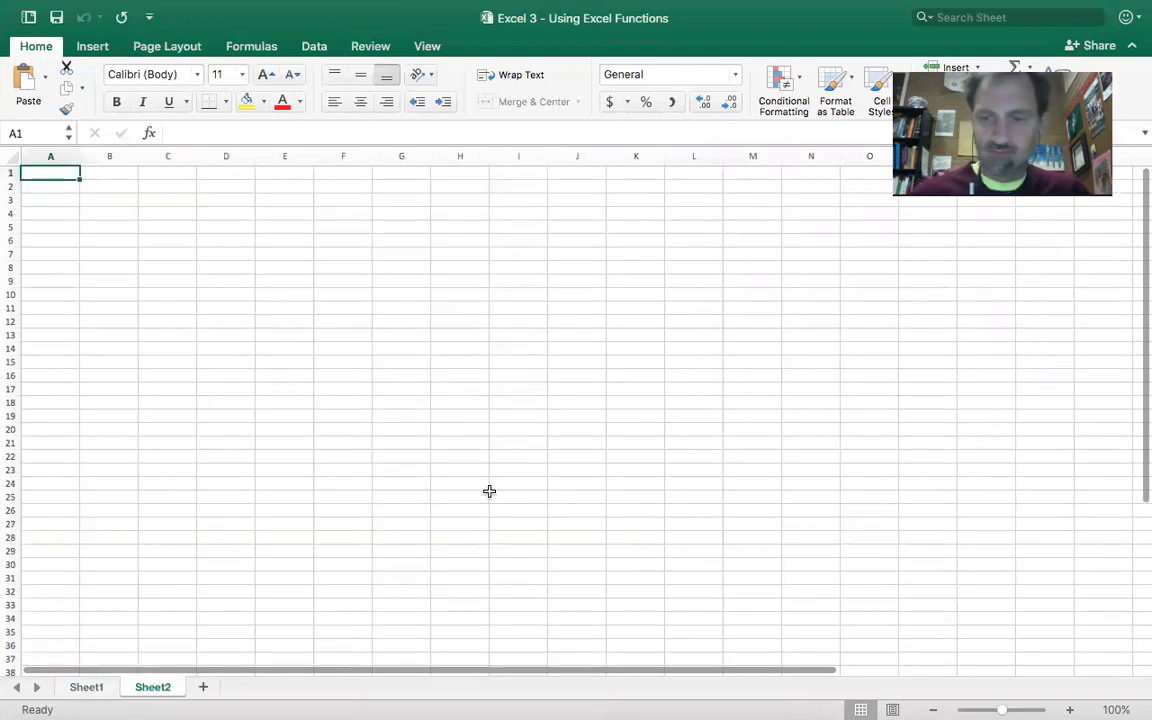
left_click(1070, 709)
left_click(1070, 709)
left_click(1070, 709)
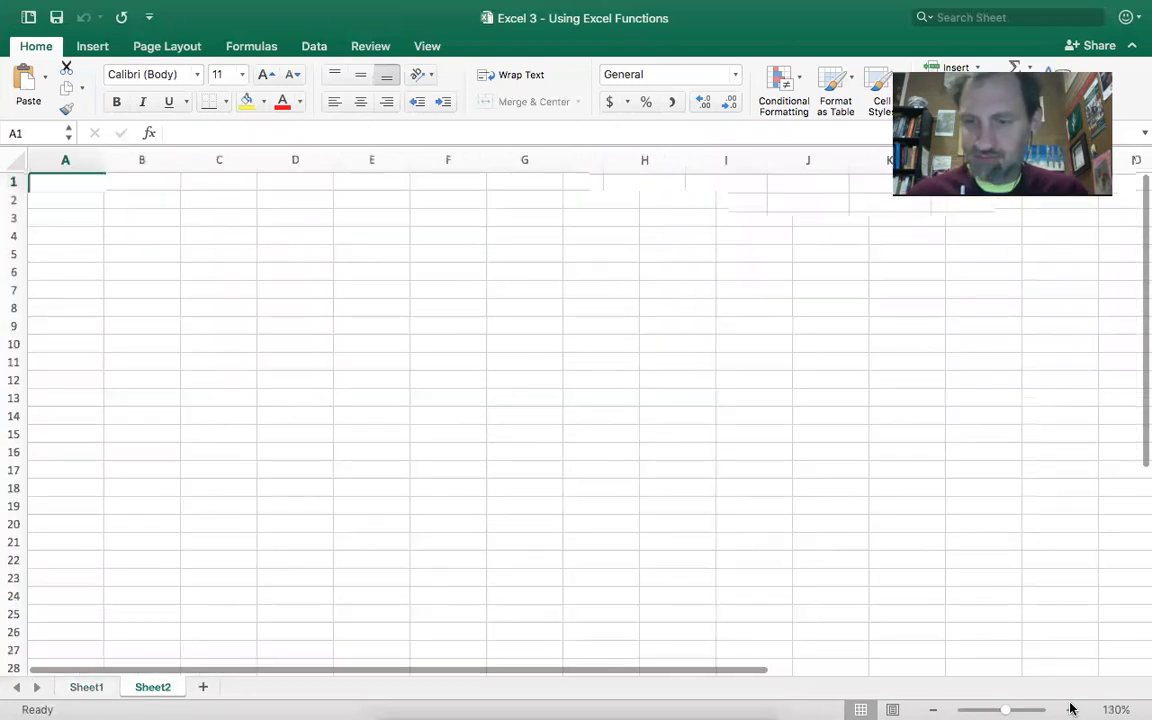
left_click(1070, 709)
left_click(1070, 709)
left_click(1070, 709)
left_click(1070, 709)
left_click(1070, 709)
left_click(1070, 709)
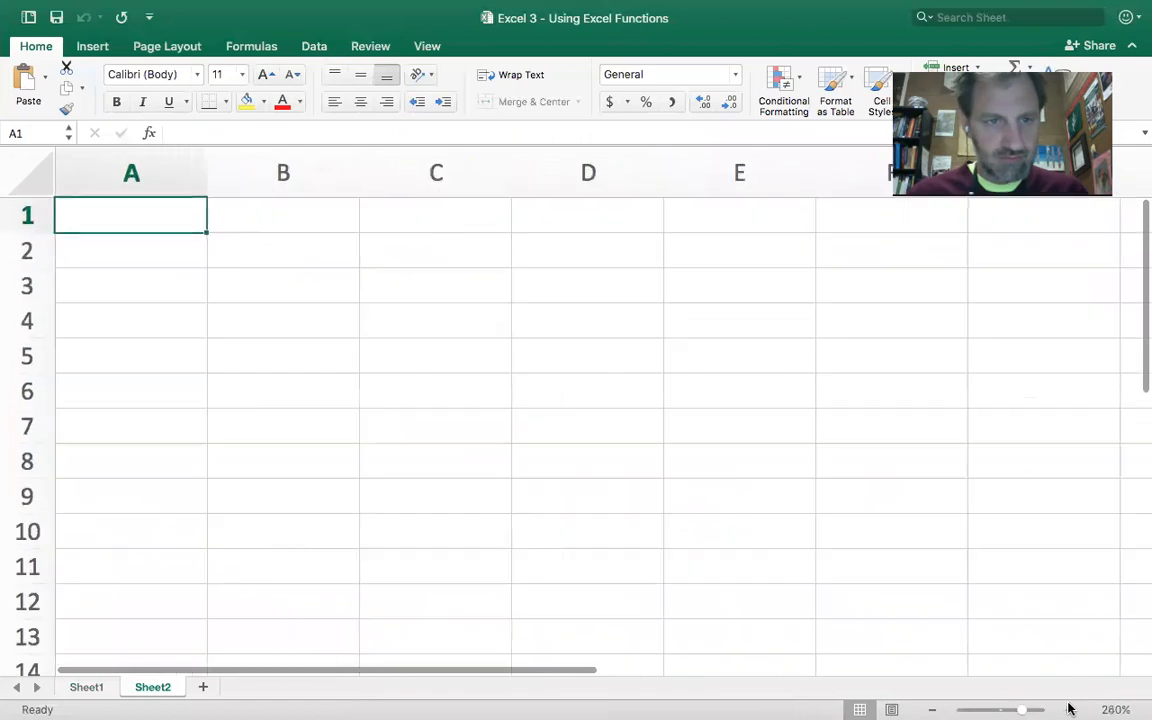
Enter the heading "Number of Hot Dogs Eaten Each Day" in cell A1.
type("Nu")
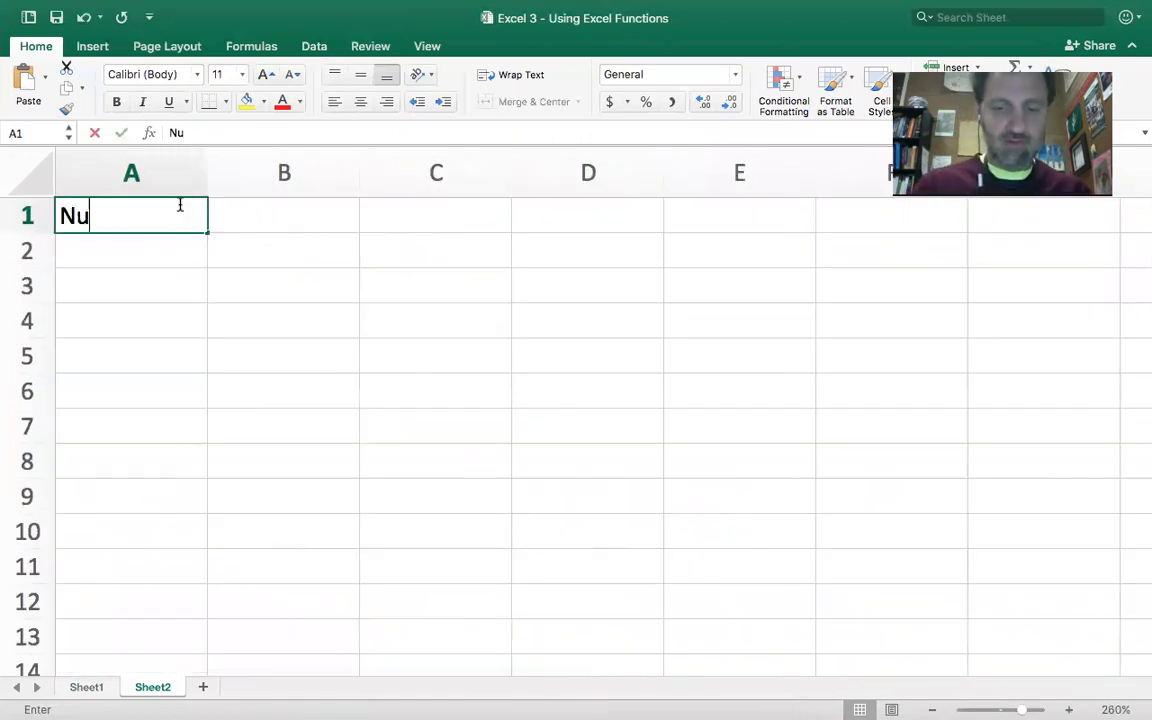
type("mber of")
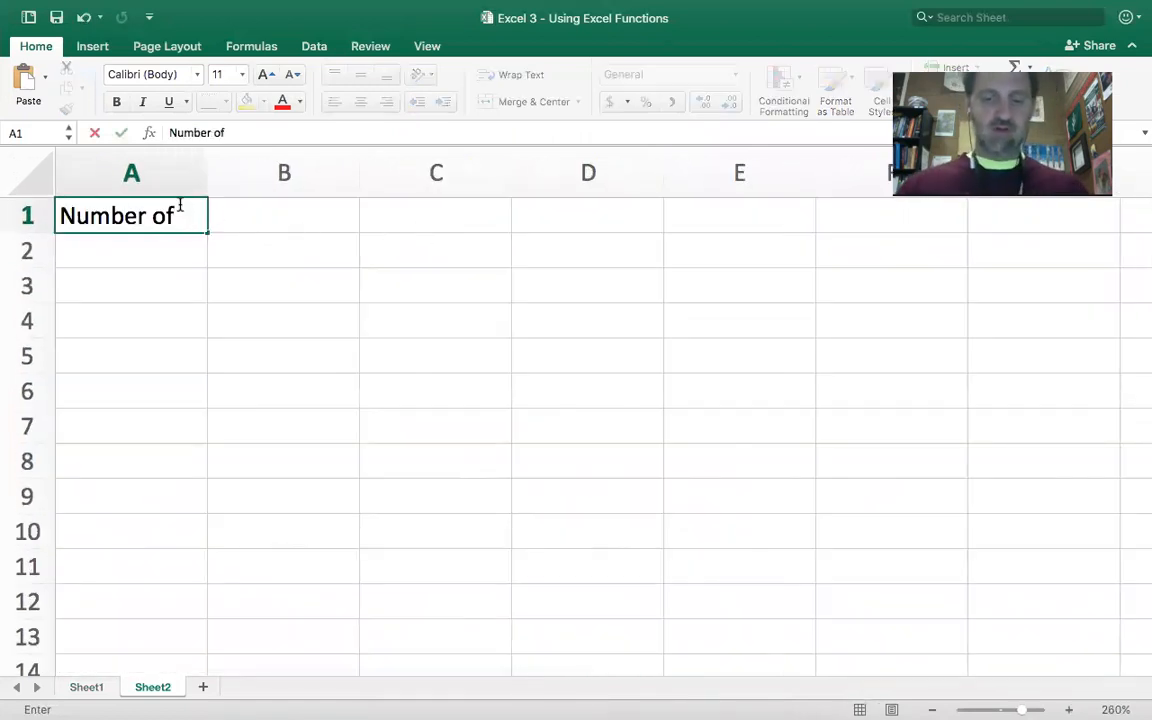
type(" H")
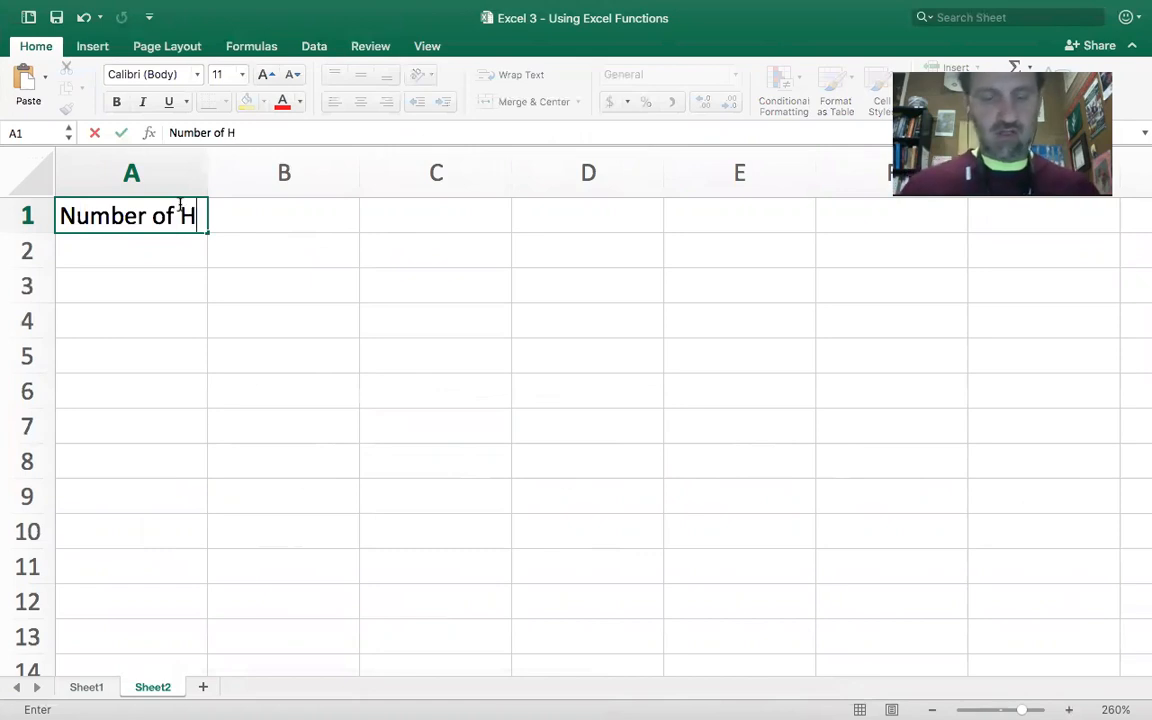
type("ot Dogs Eaten")
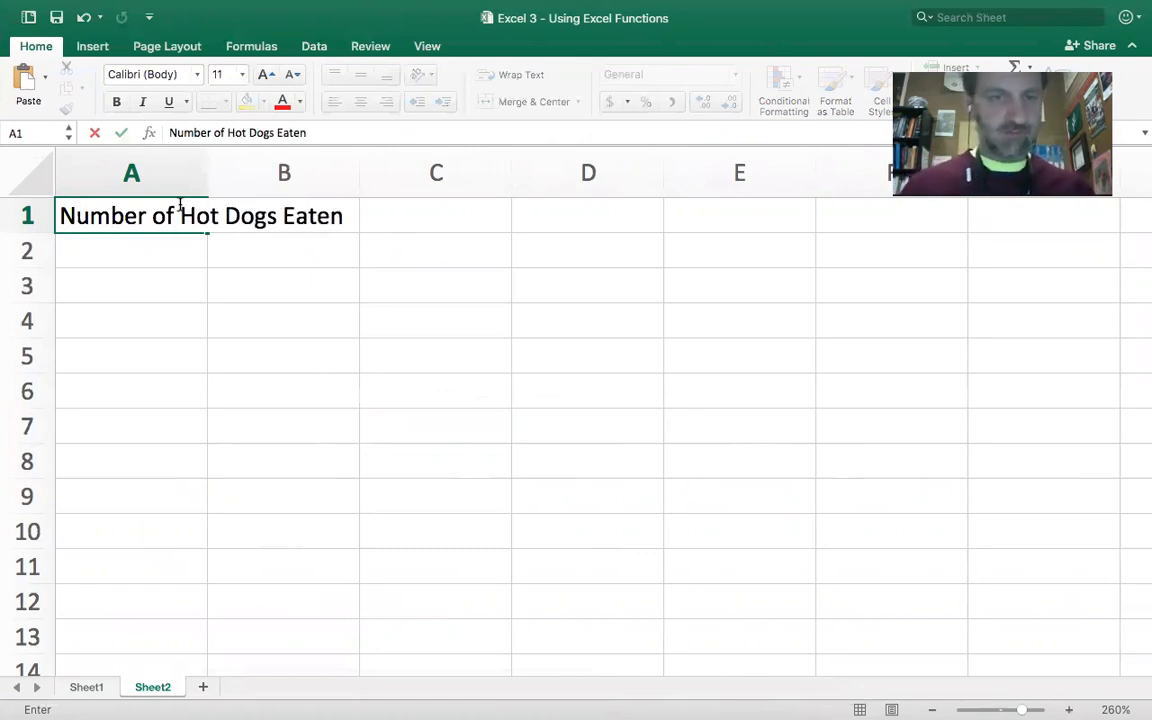
type(" Each Day")
key("Return")
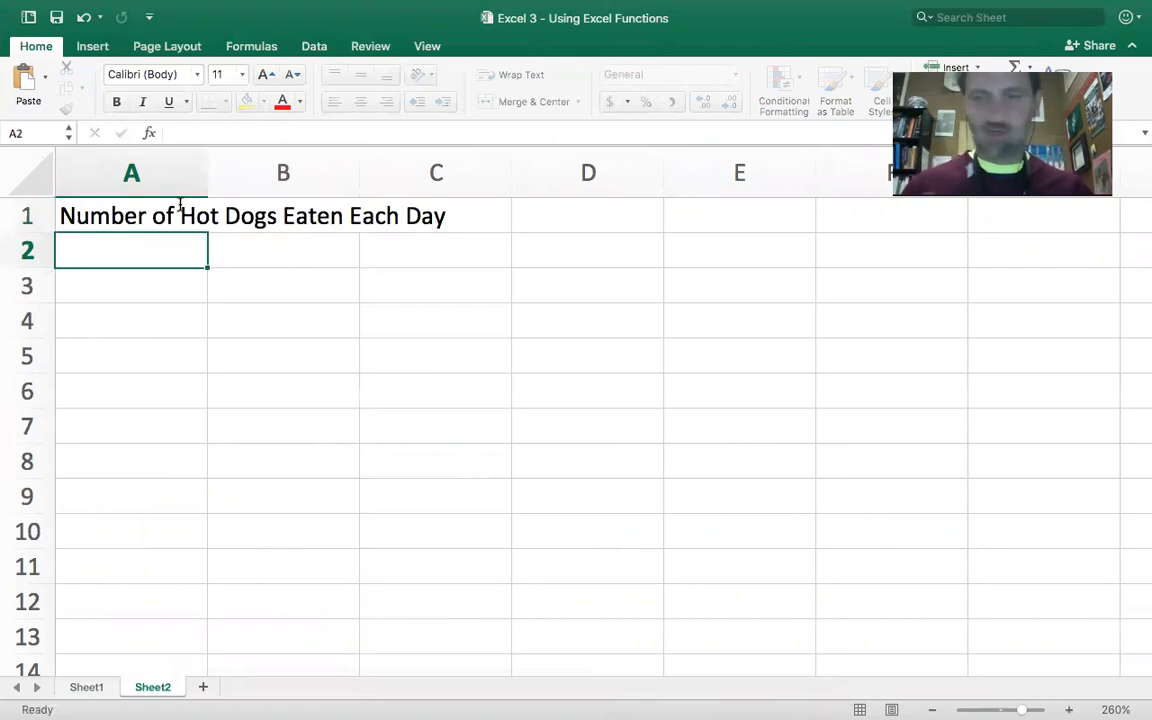
Fill cells A2 through A9 with the daily values 2, 5, 7, 2, 3, 4, 10 and 12.
type("2")
key("Return")
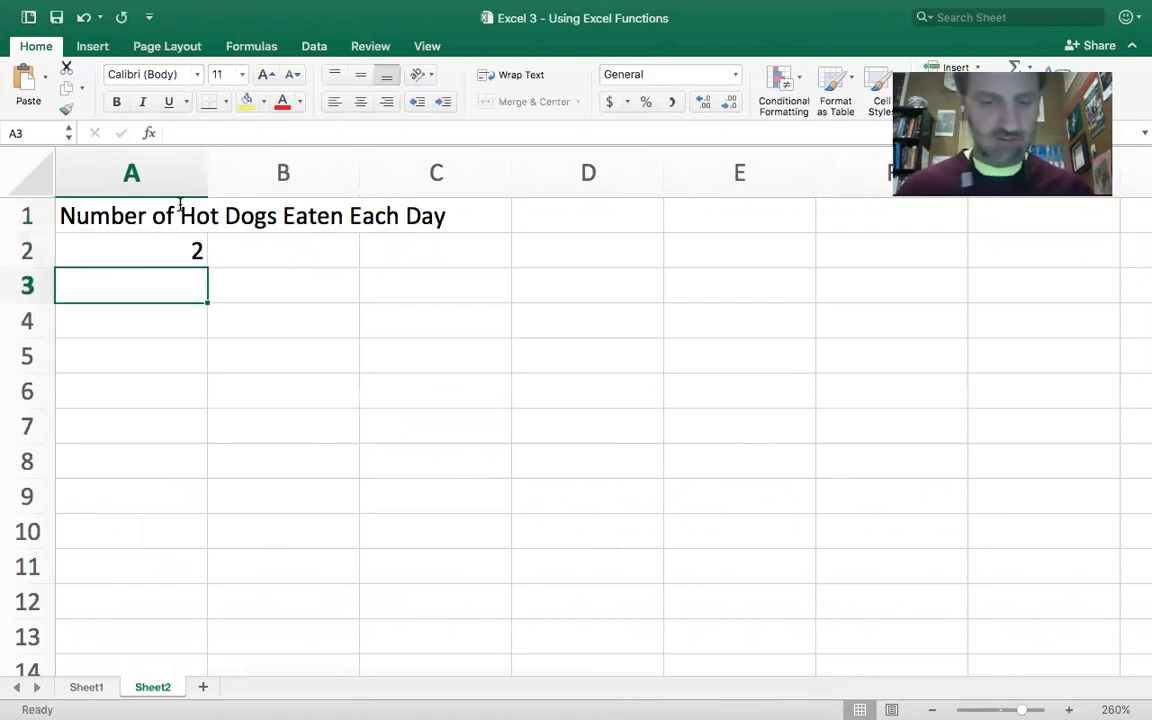
type("5")
key("Return")
type("7")
key("Return")
type("2")
key("Return")
type("3")
key("Return")
type("4")
key("Return")
type("10")
key("Return")
type("12")
key("Return")
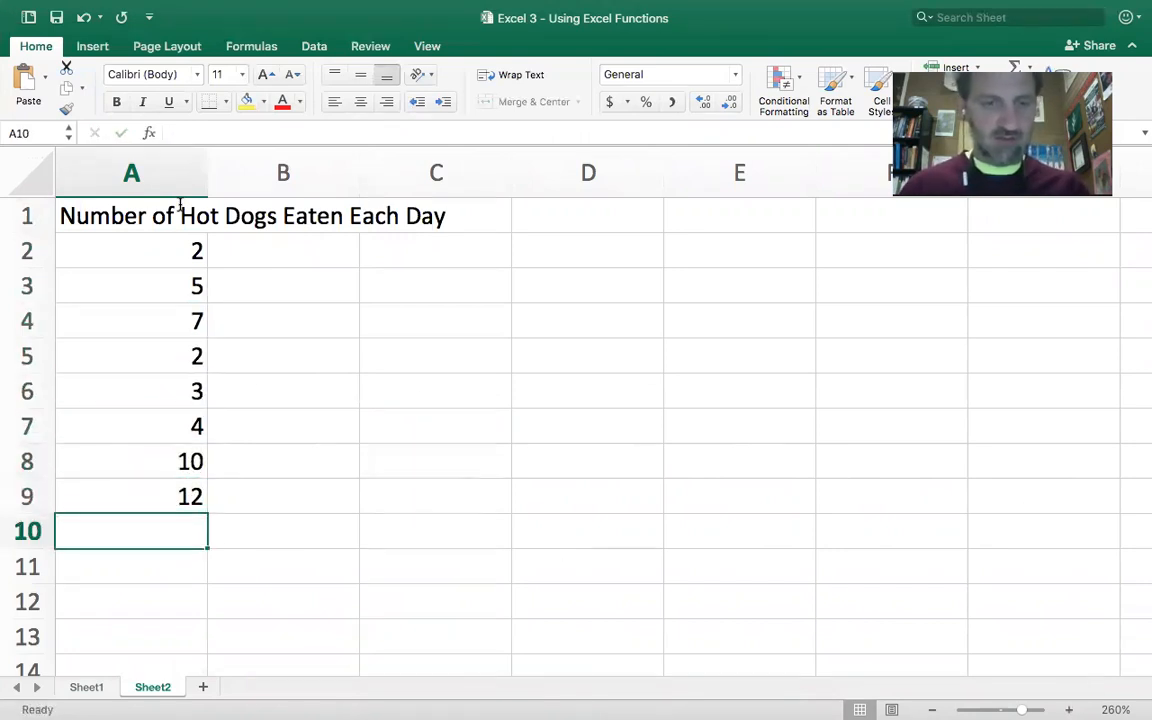
left_click(145, 571)
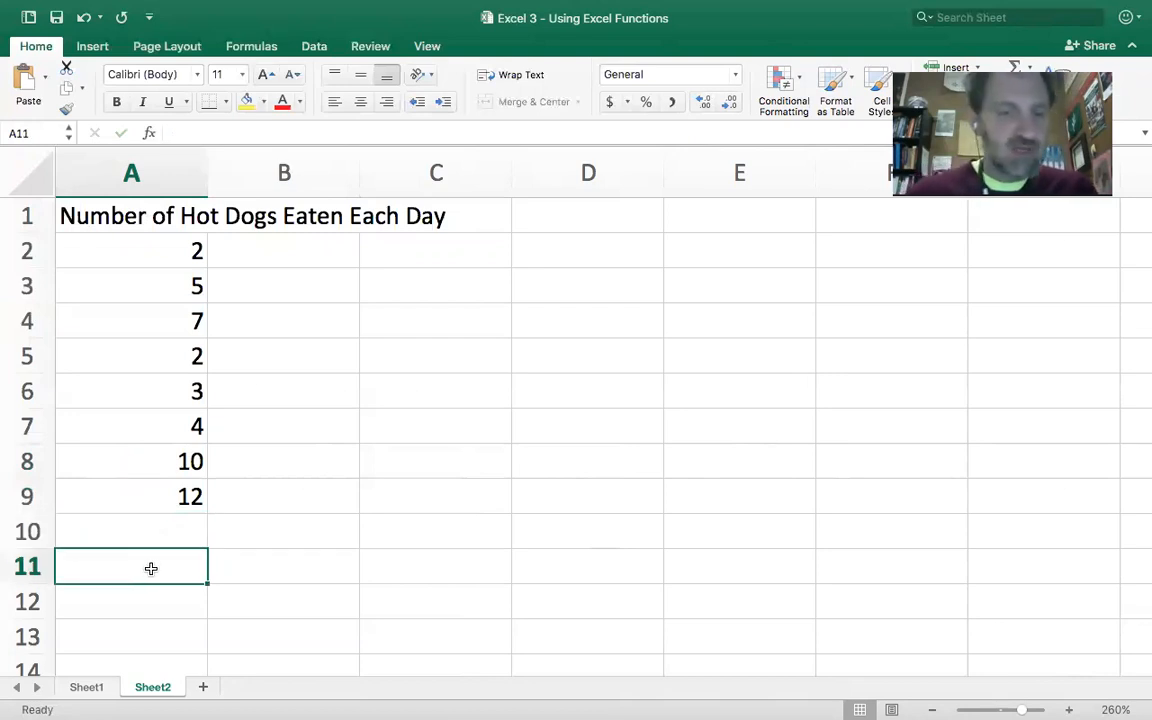
Enter the labels "Sum", "Average" and "Standard Deviation" in cells C2 through C4.
left_click(428, 255)
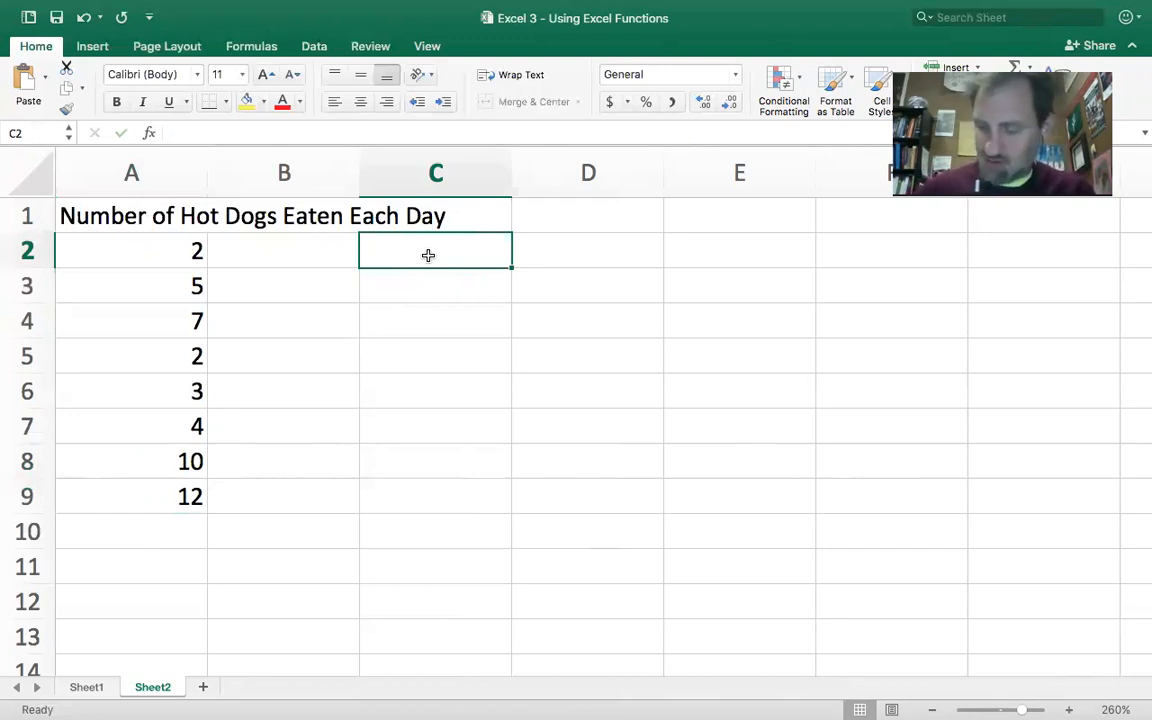
type("Sum")
key("Return")
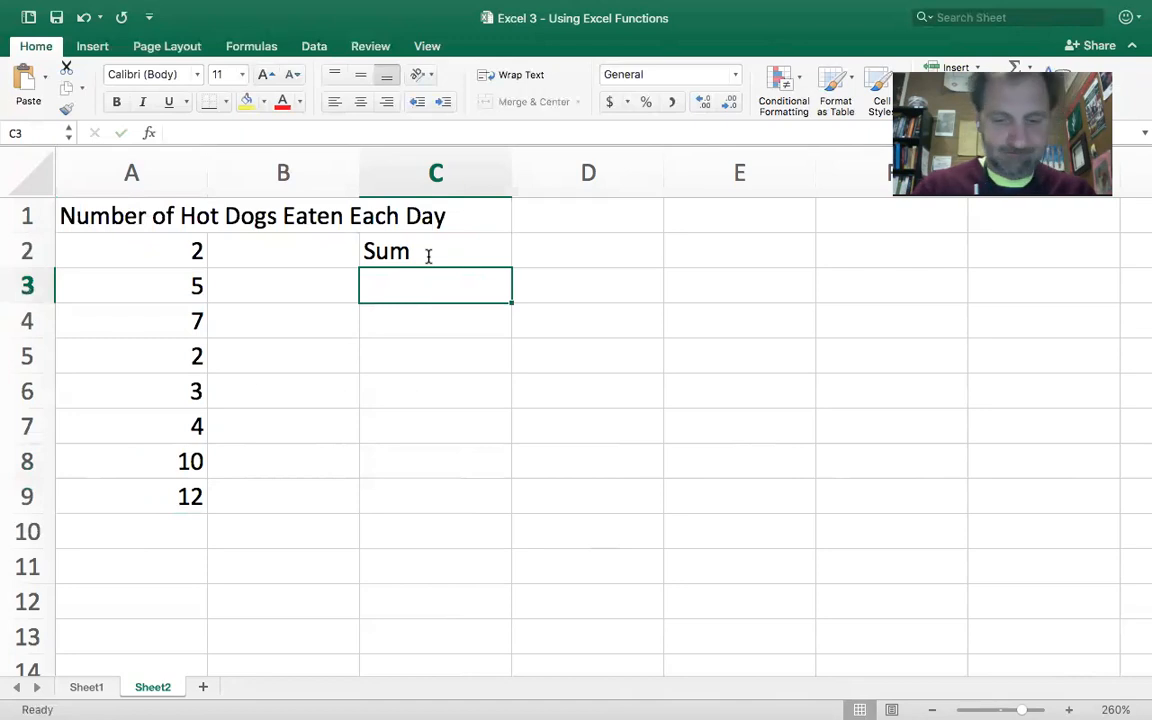
type("Average")
key("Return")
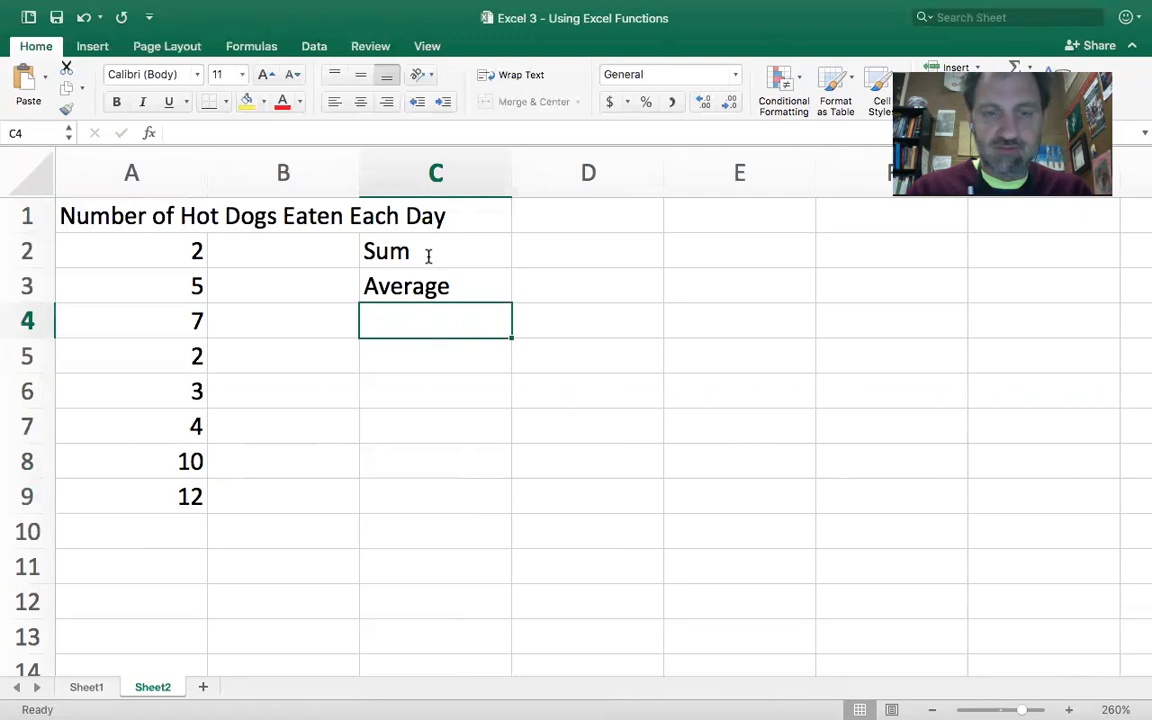
type("Stan")
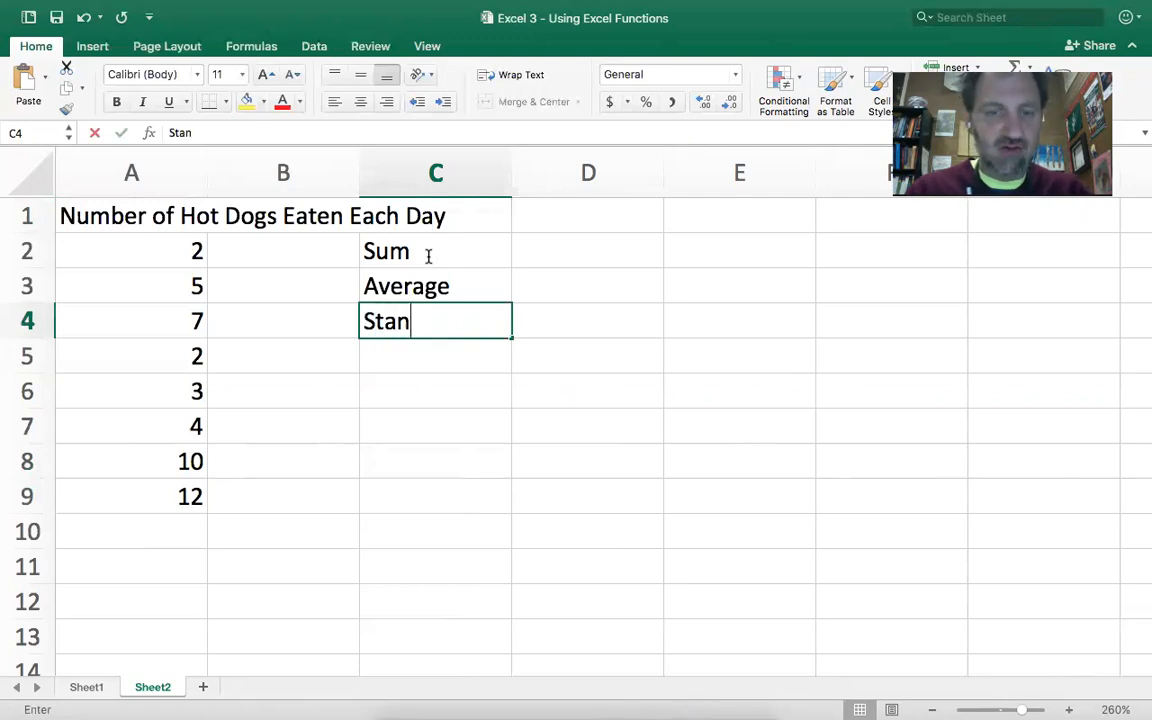
type("dard Deviation")
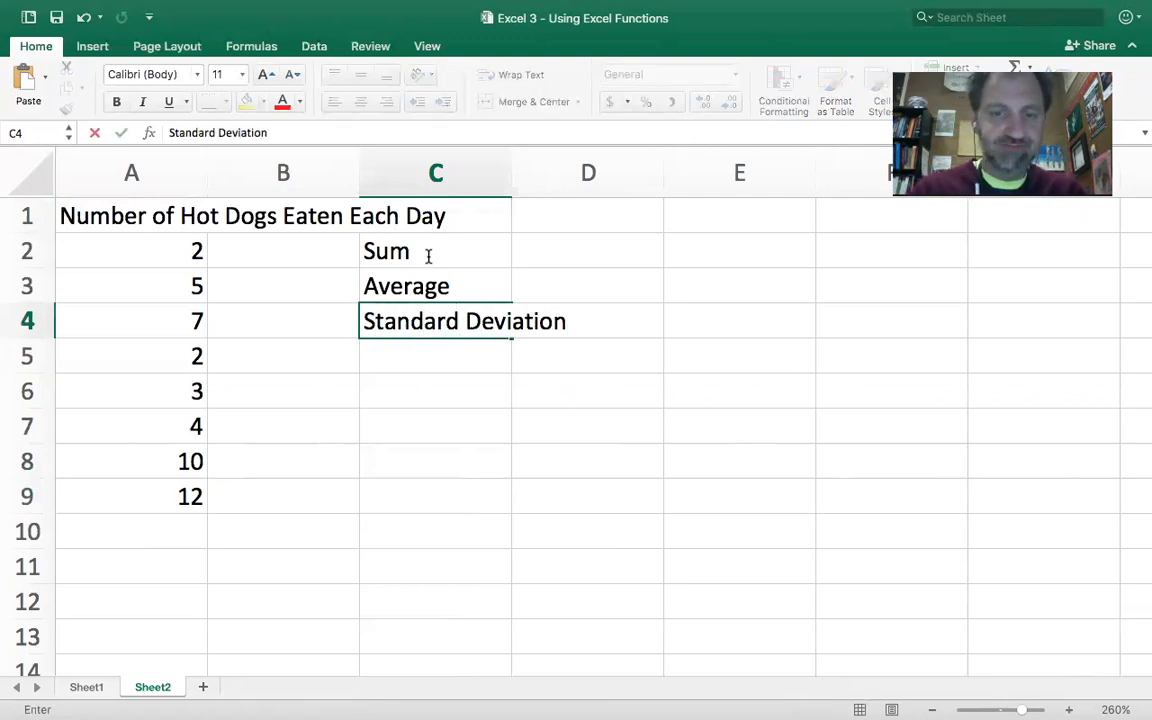
key("Return")
Calculate the total of the hot dog data in cell D2 with the formula =SUM(A2:A9).
left_click(540, 240)
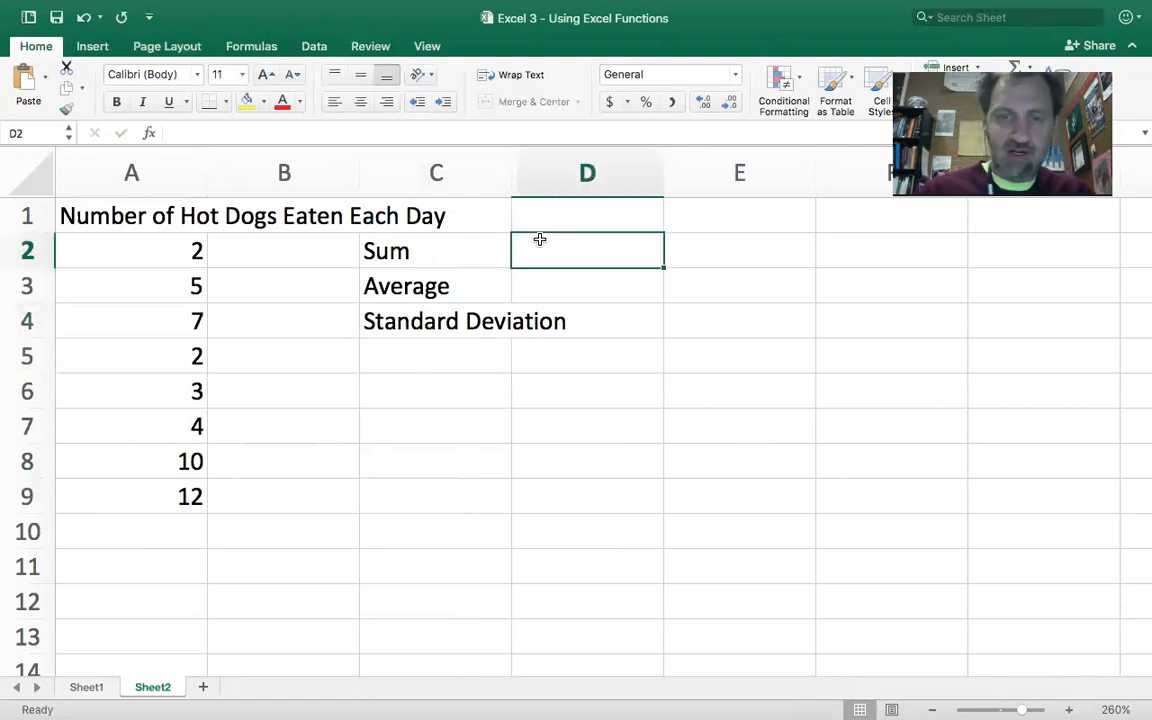
type("=")
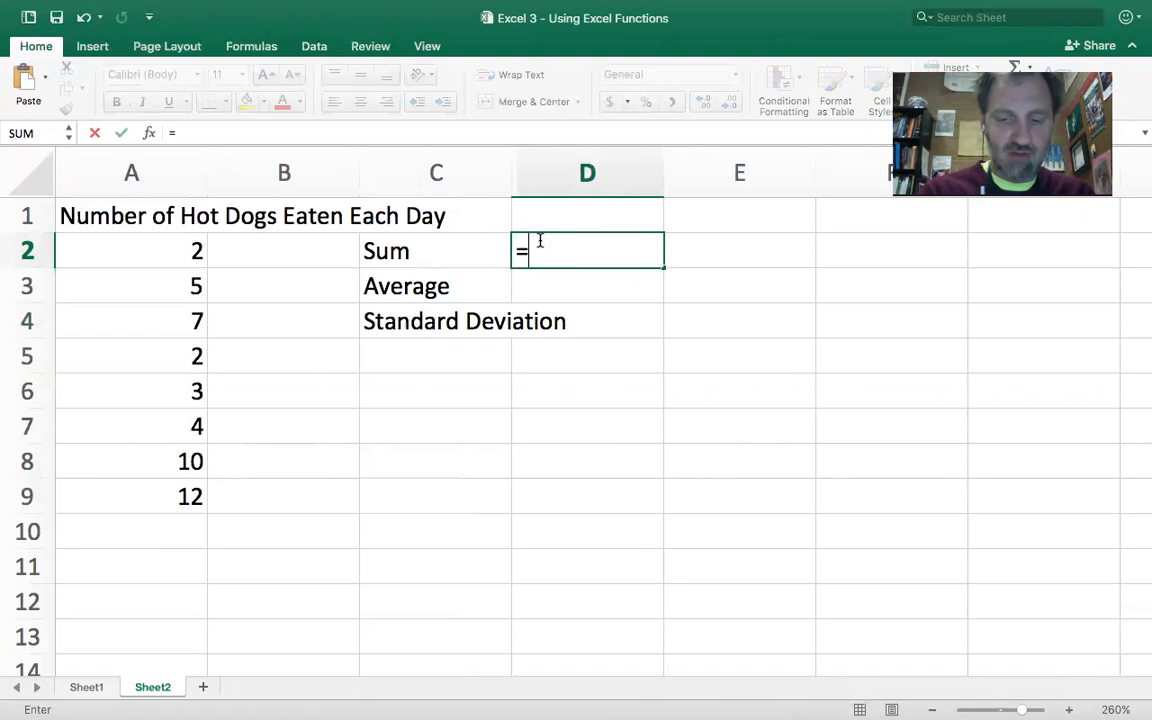
type("su")
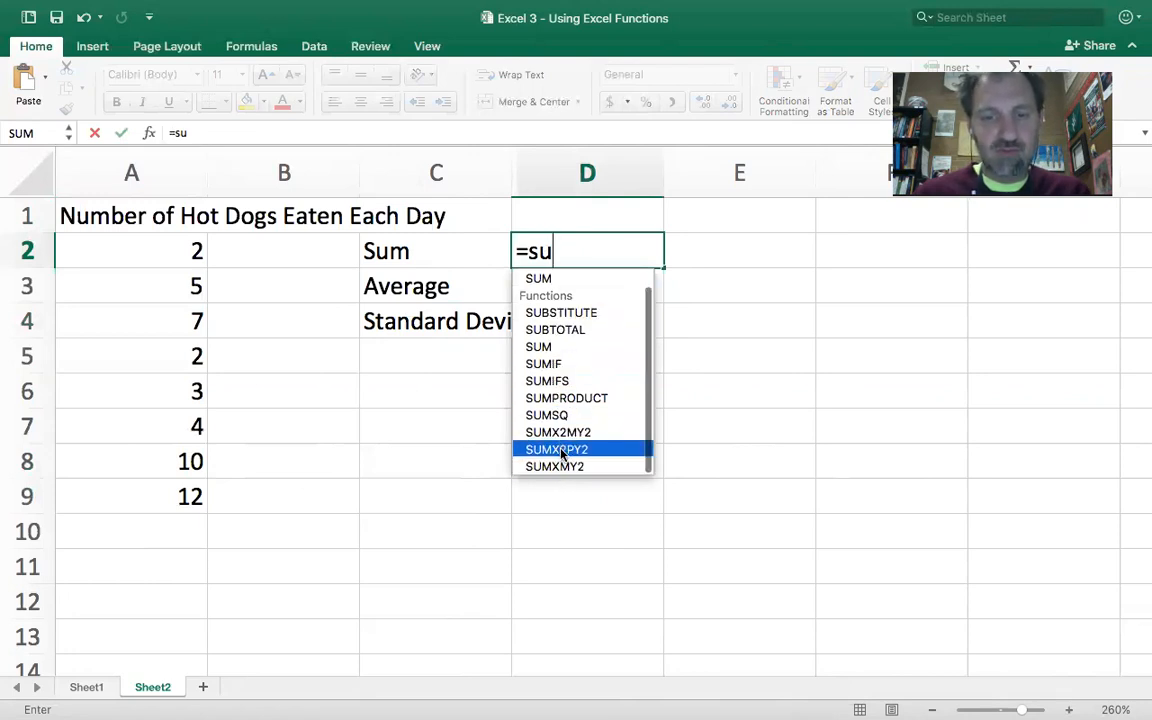
double_click(581, 349)
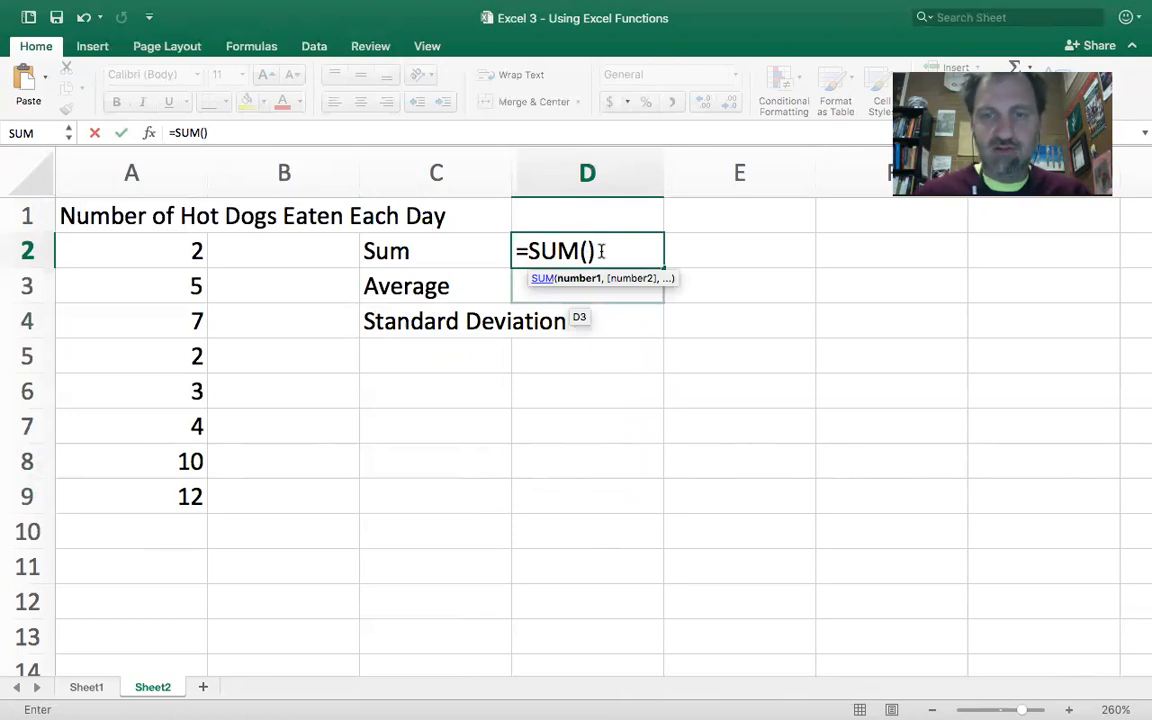
key("BackSpace")
key("BackSpace")
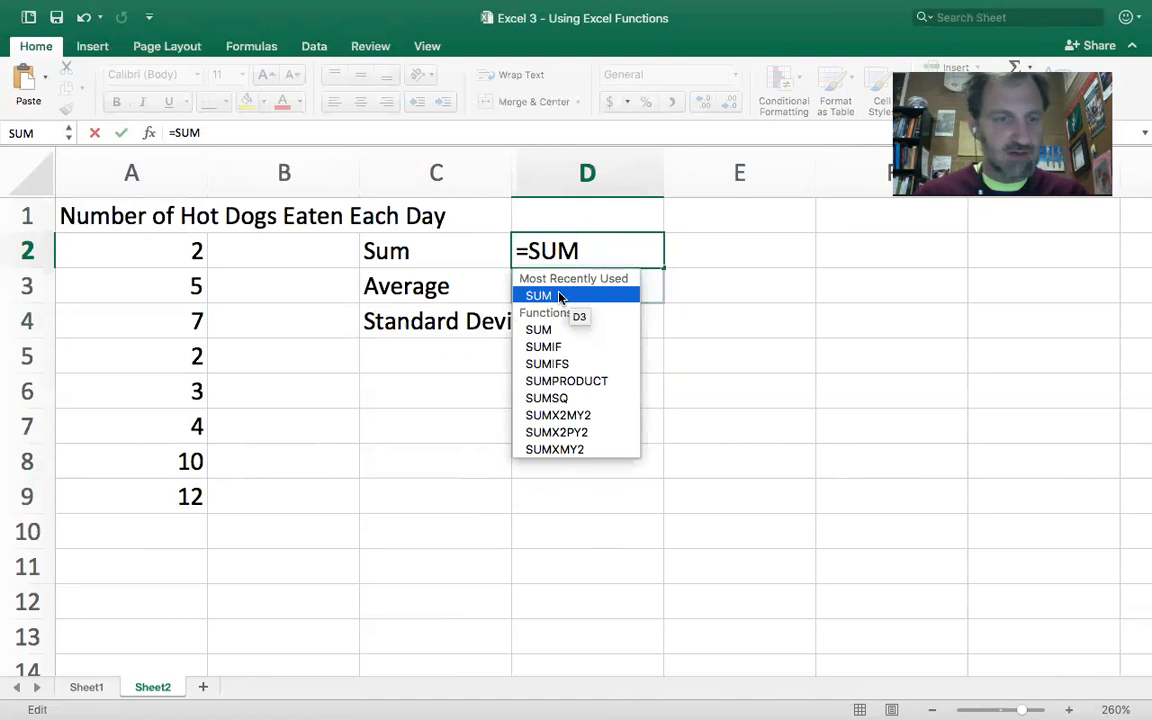
type("A2")
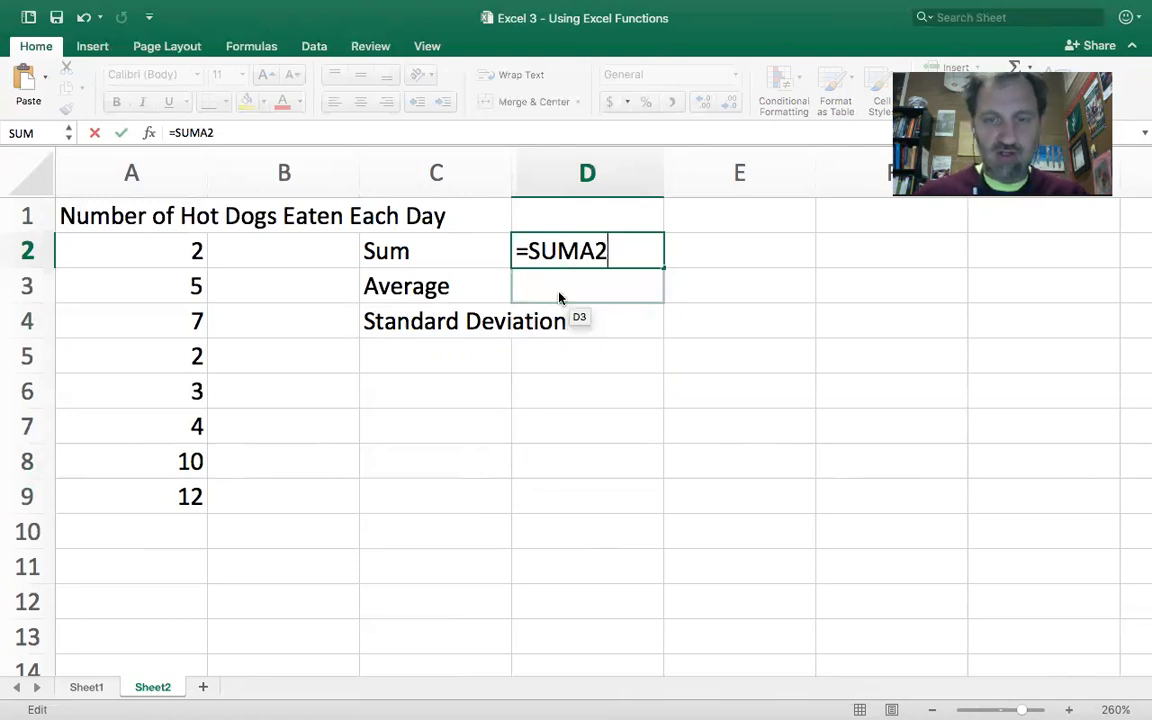
key("BackSpace")
key("BackSpace")
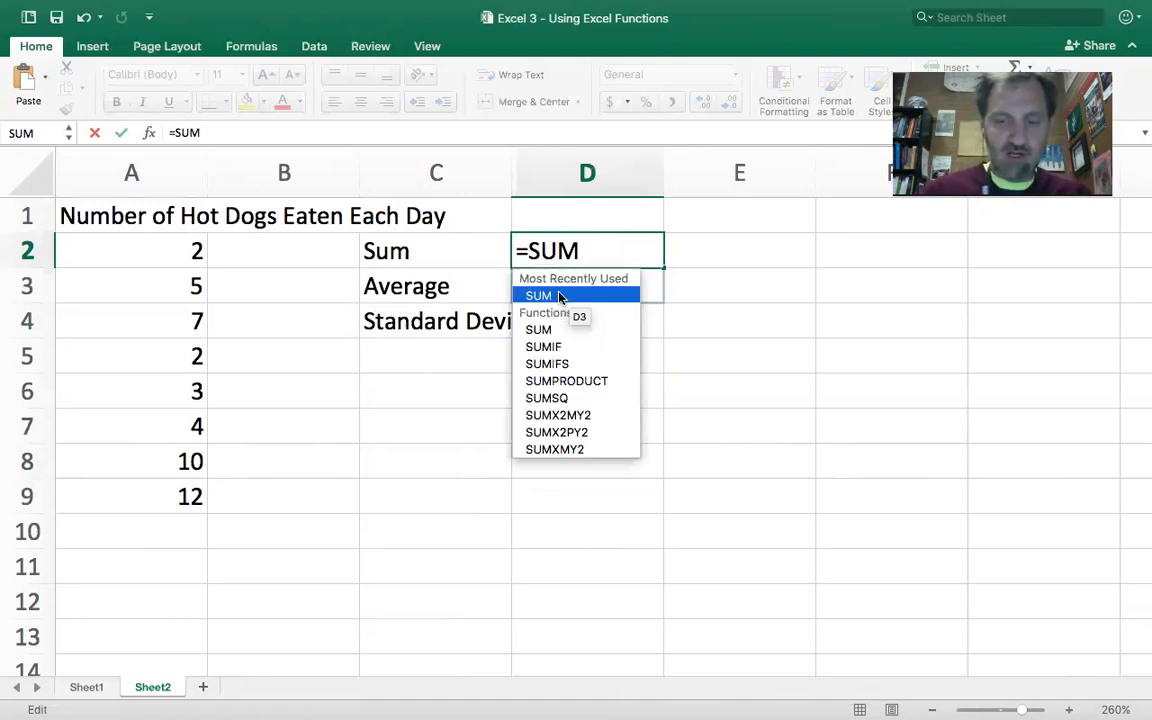
type("(")
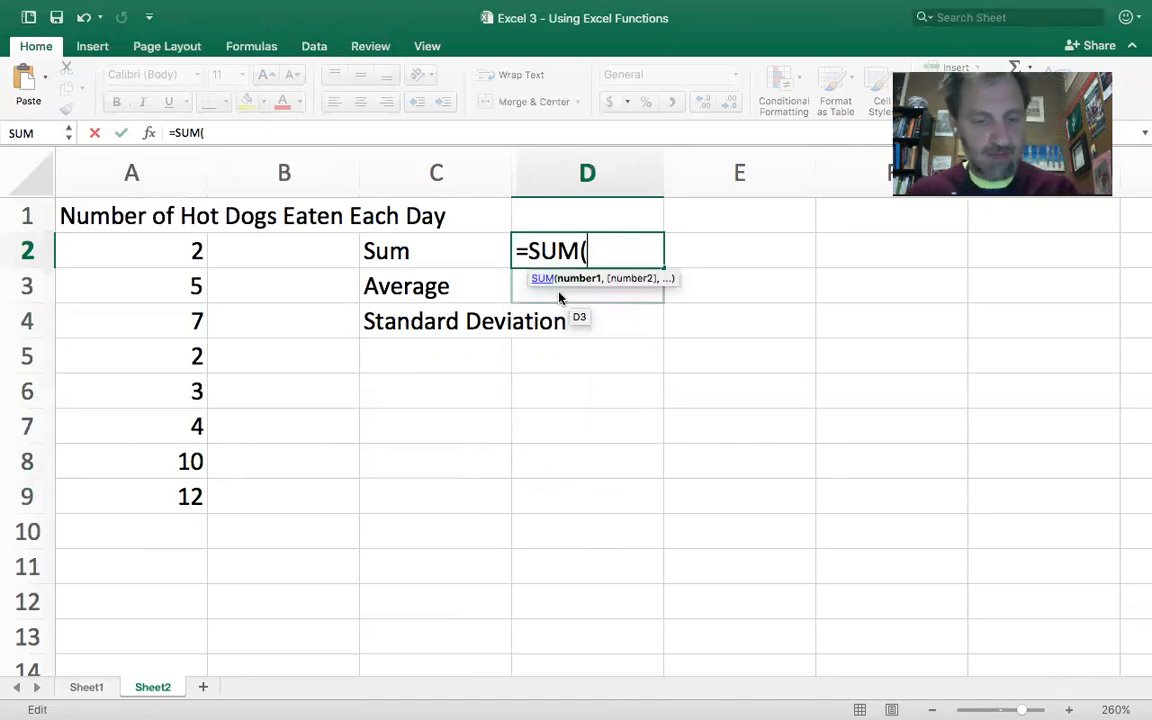
type("A")
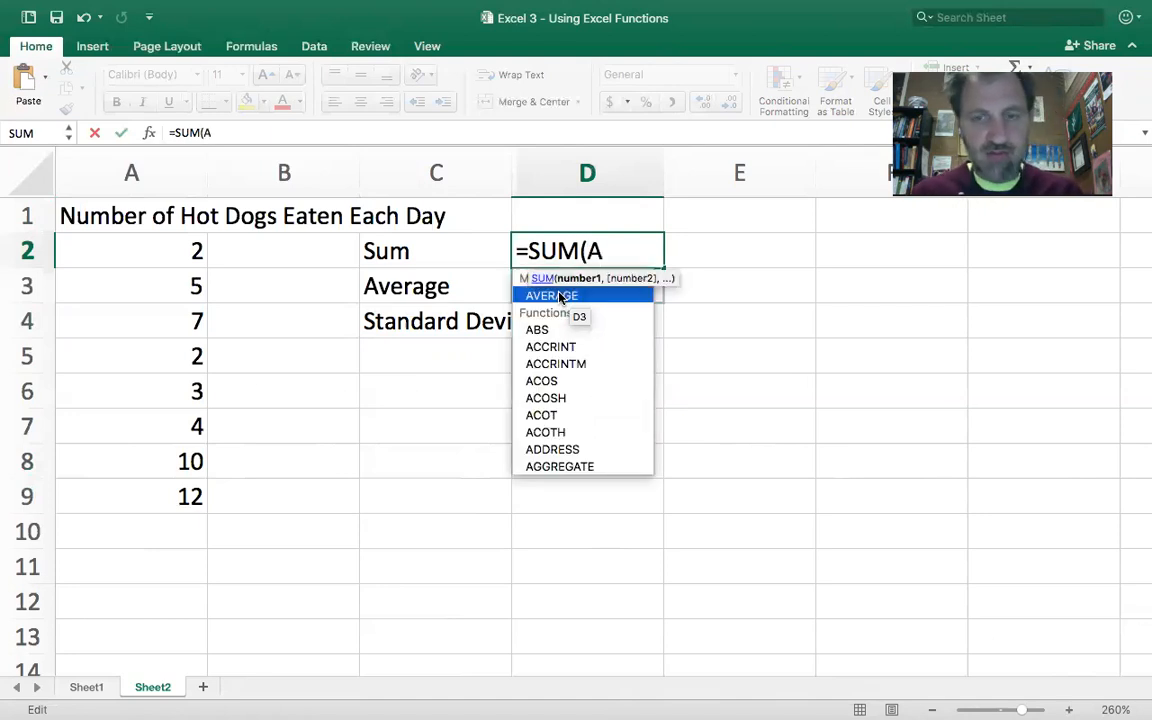
type("2:")
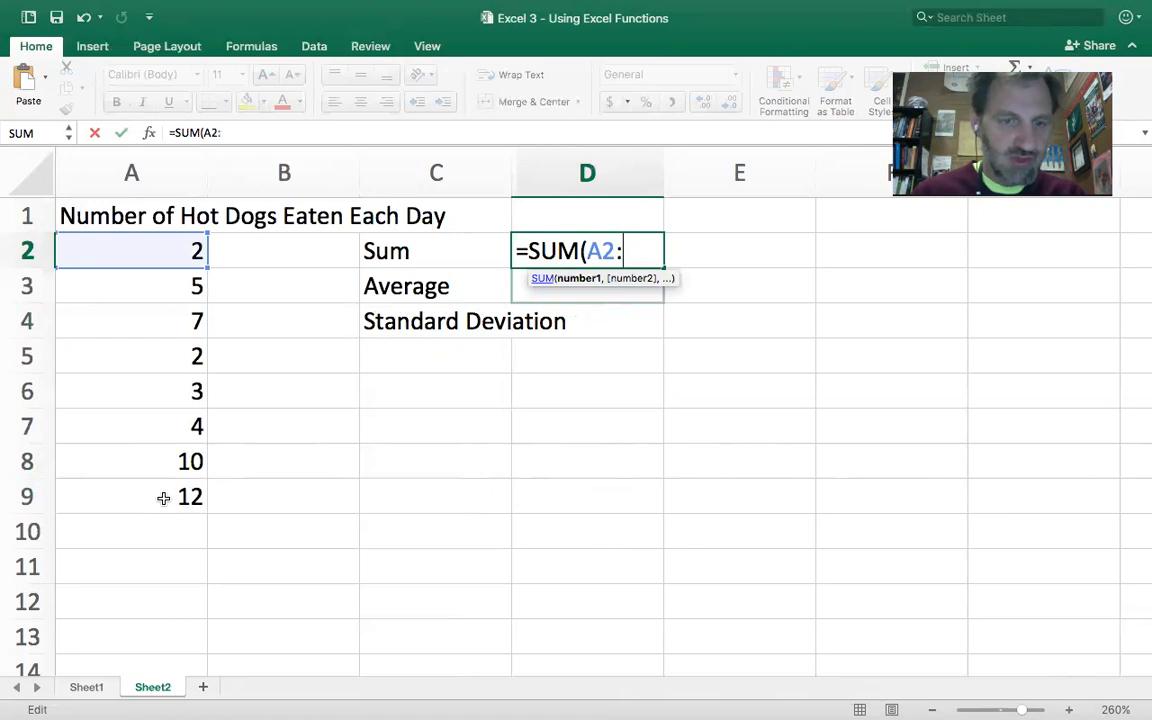
type("A9(")
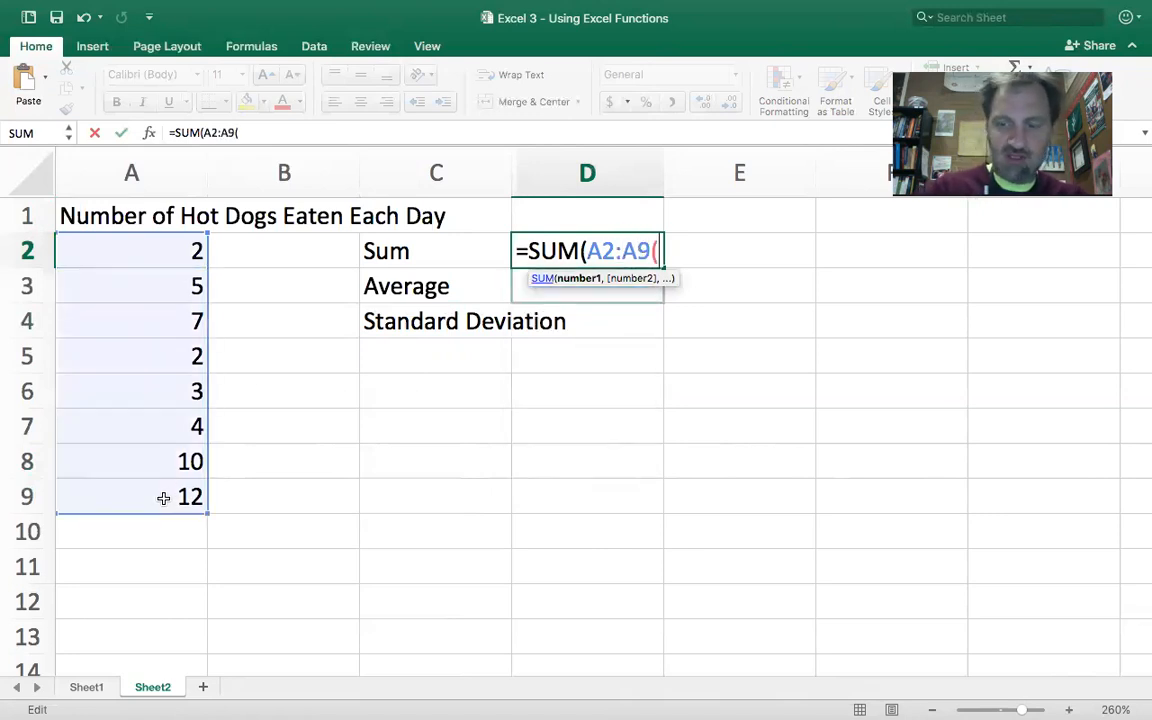
key("BackSpace")
type(")")
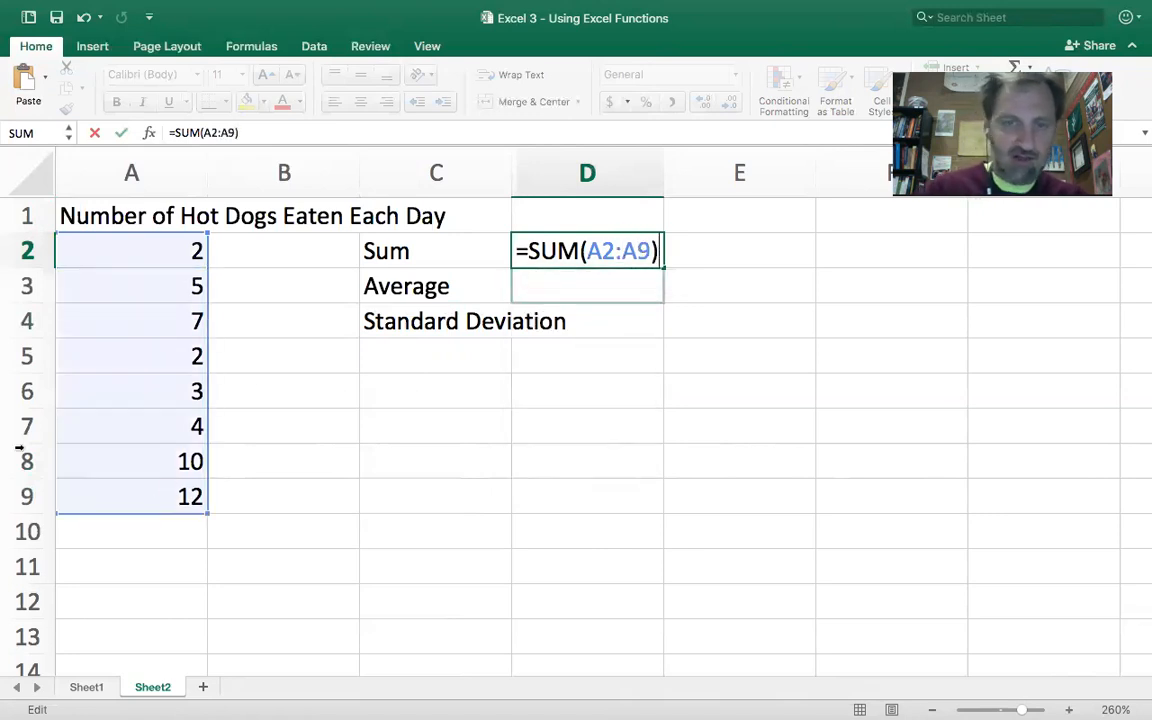
key("Return")
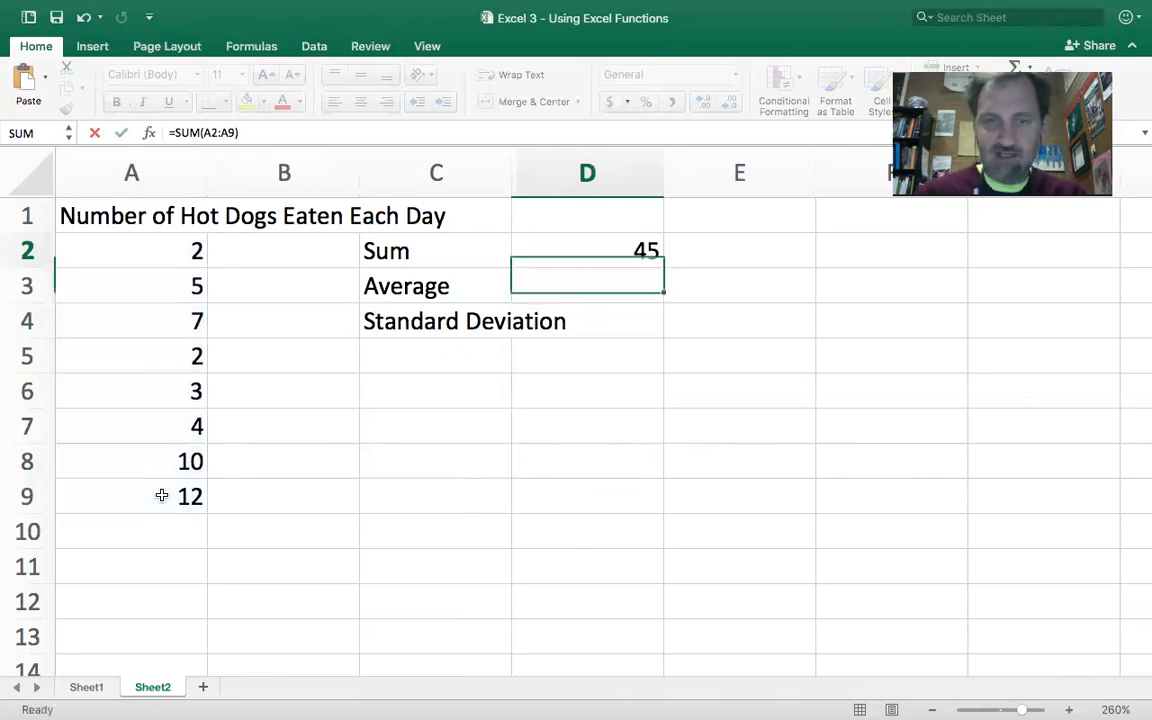
Calculate the mean of the hot dog data in cell D3 with the AVERAGE function over A2:A9.
type("=aver")
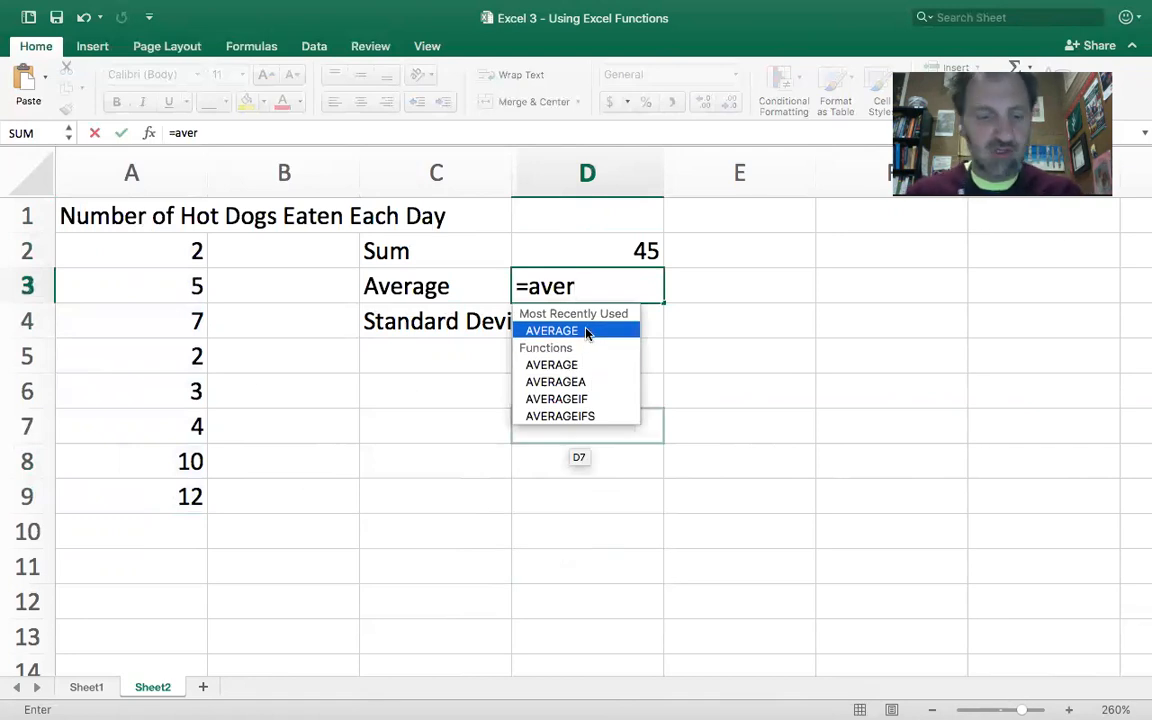
key("super+Tab")
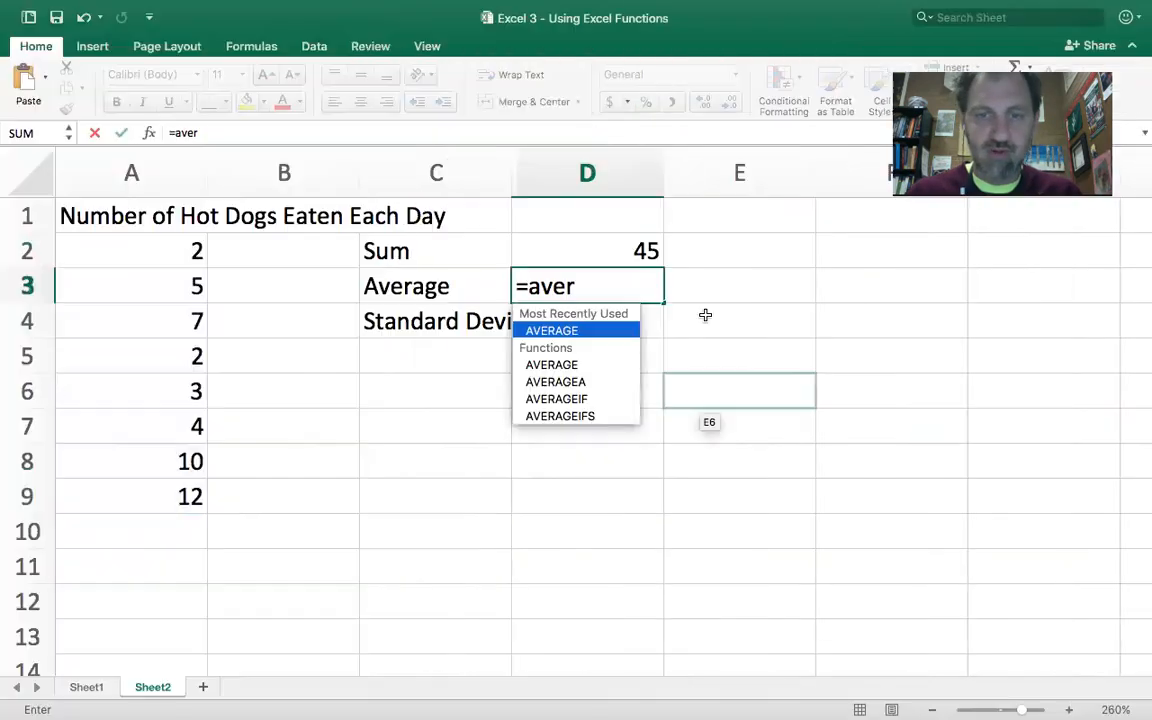
type("age(")
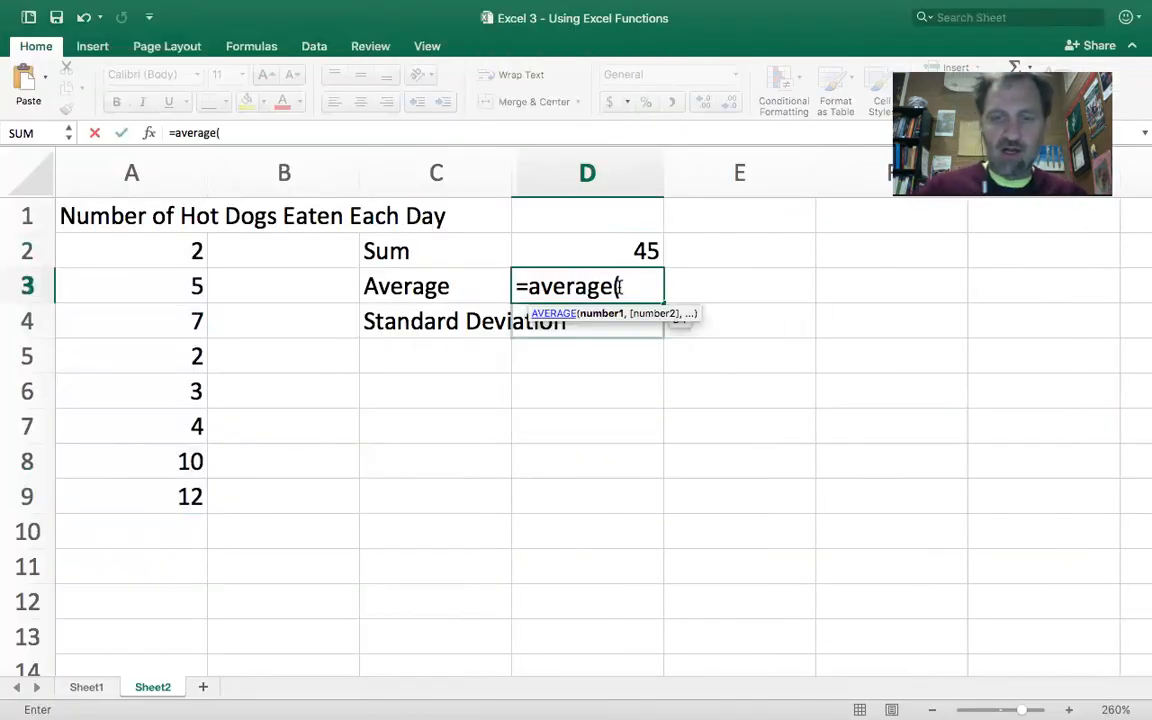
left_click_drag(196, 251, 174, 498)
key("Return")
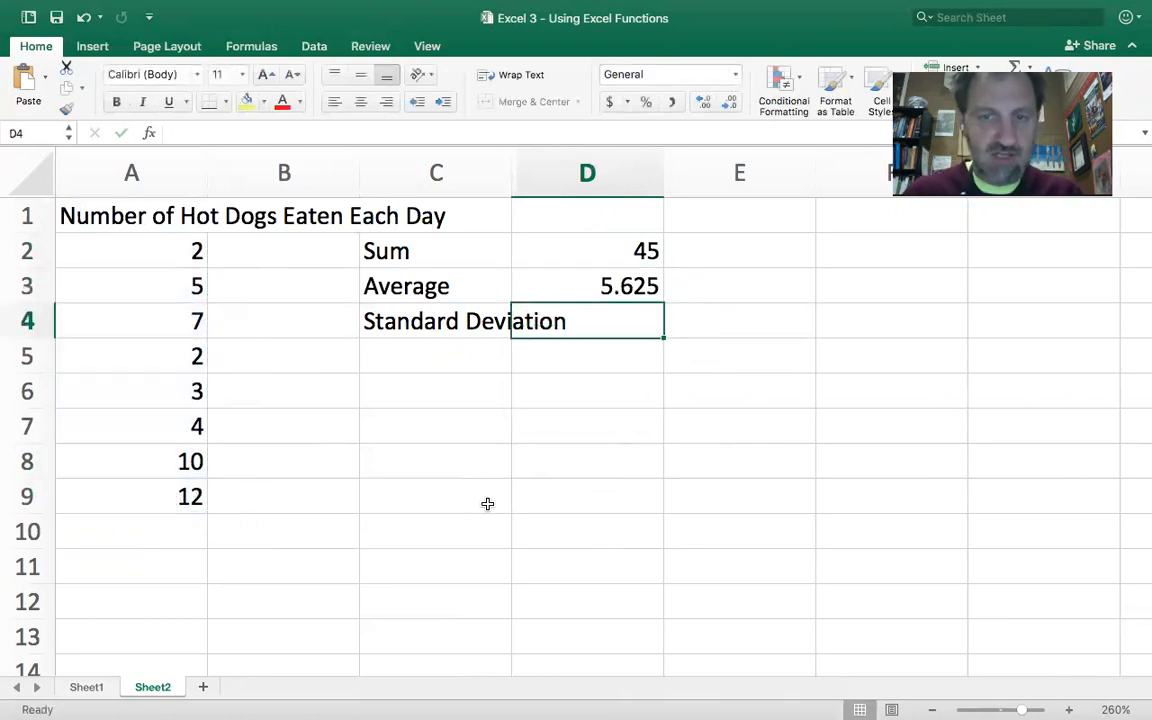
Calculate the sample standard deviation of the hot dog data in cell D4 with the formula =STDEV.S(A2:A9).
type("=sta")
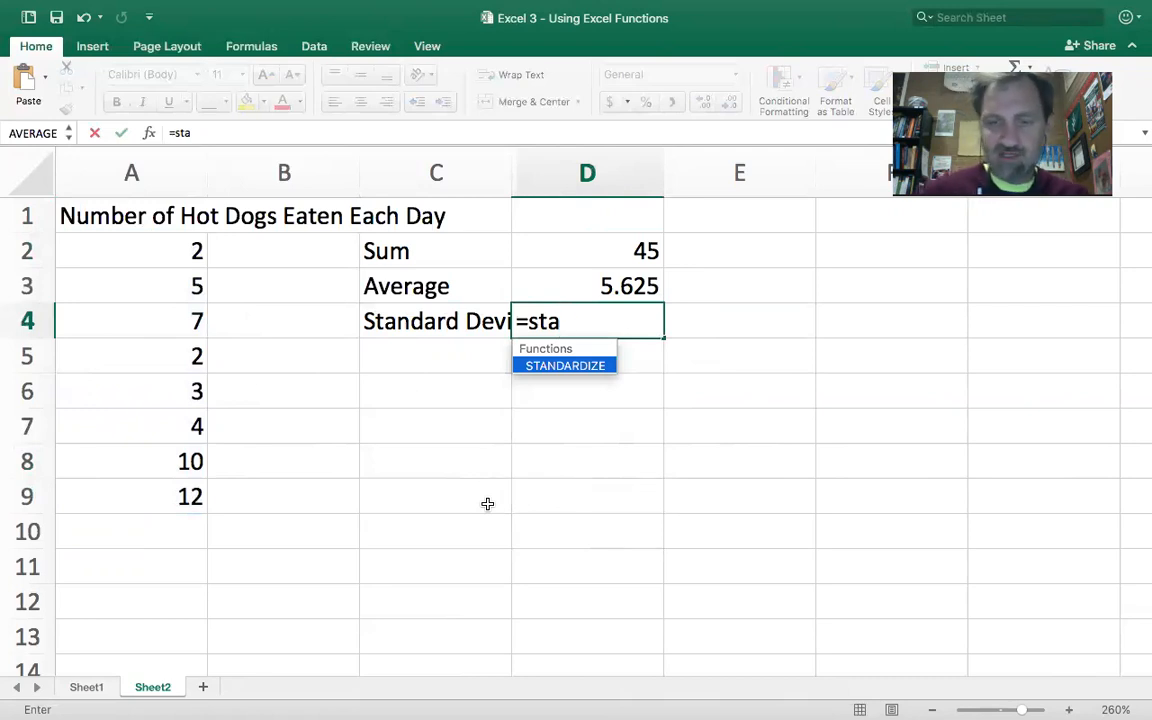
key("BackSpace")
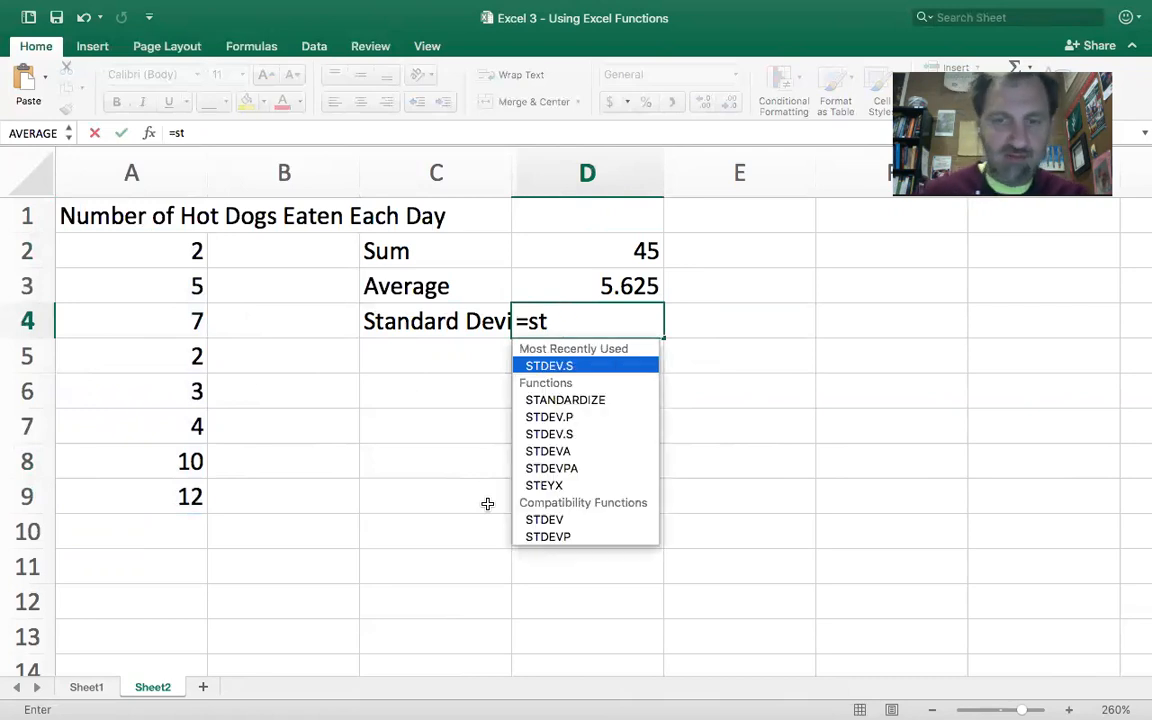
double_click(579, 436)
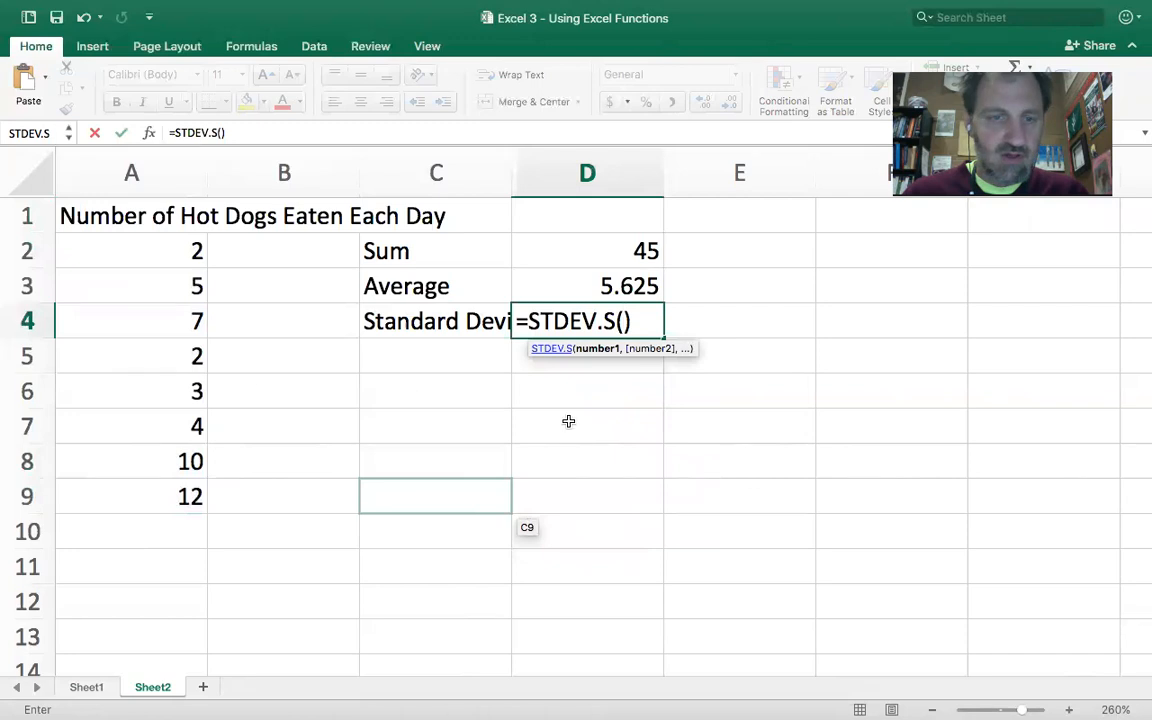
left_click_drag(182, 264, 177, 494)
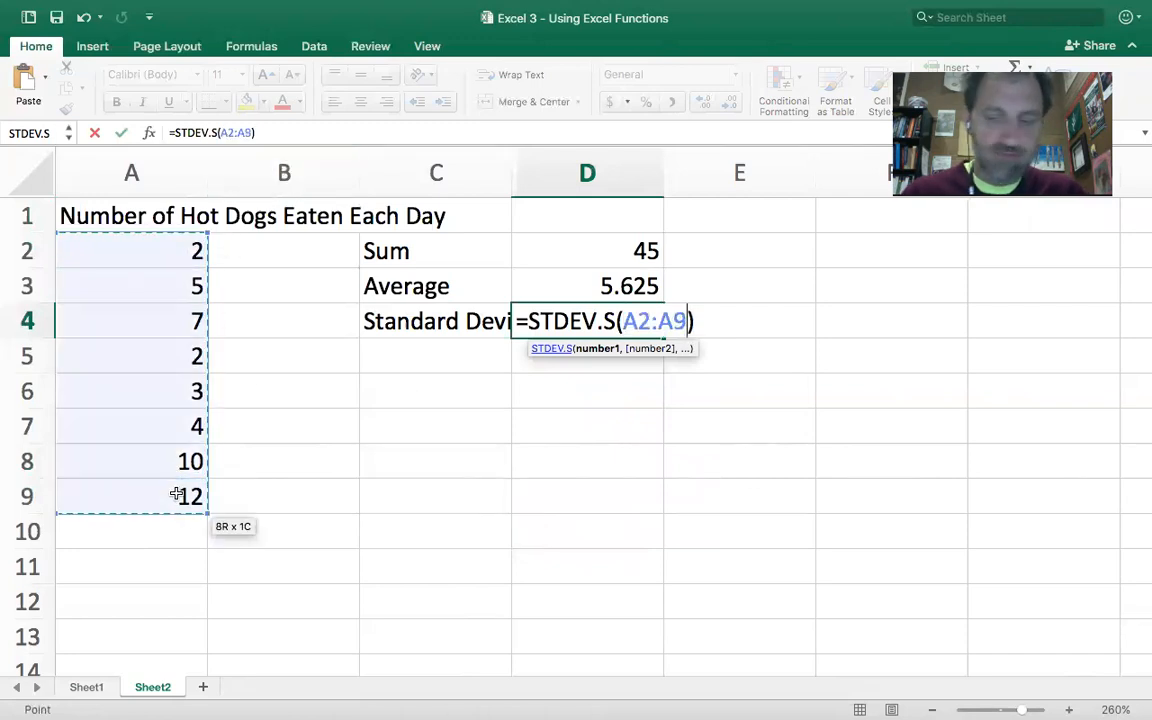
key("Return")
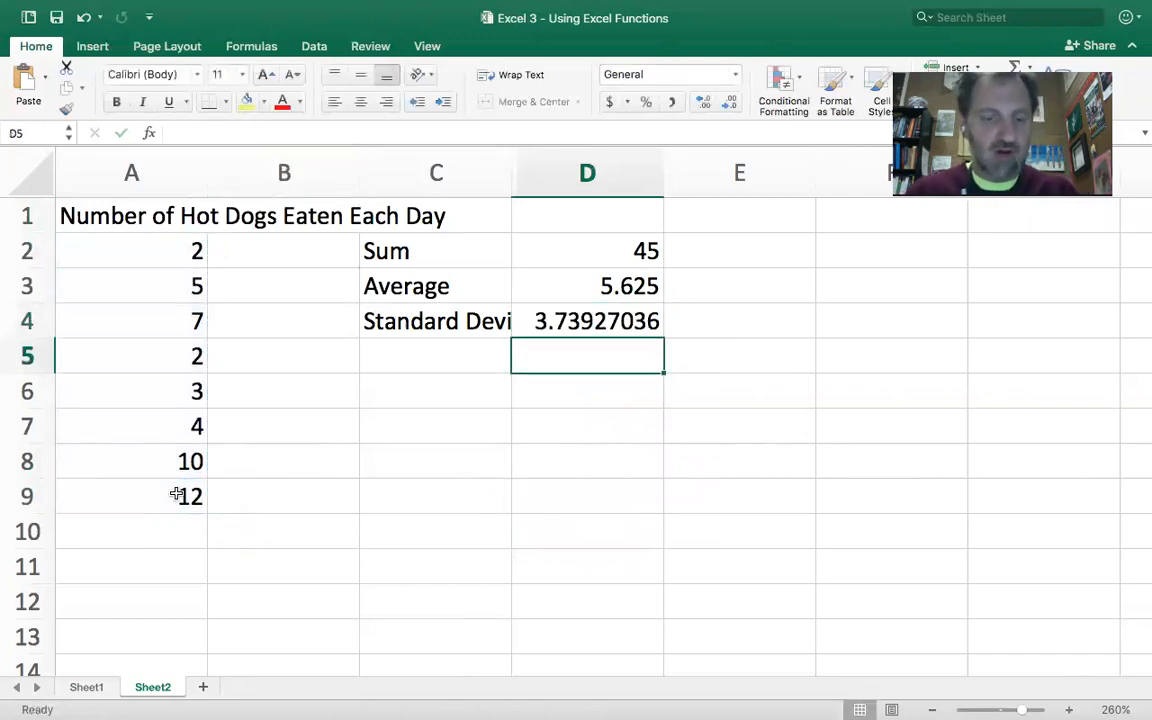
Review the descriptive statistics PDF in Chrome and the statistics cells beside Mean through Range on Sheet1 in Excel.
key("super+Tab")
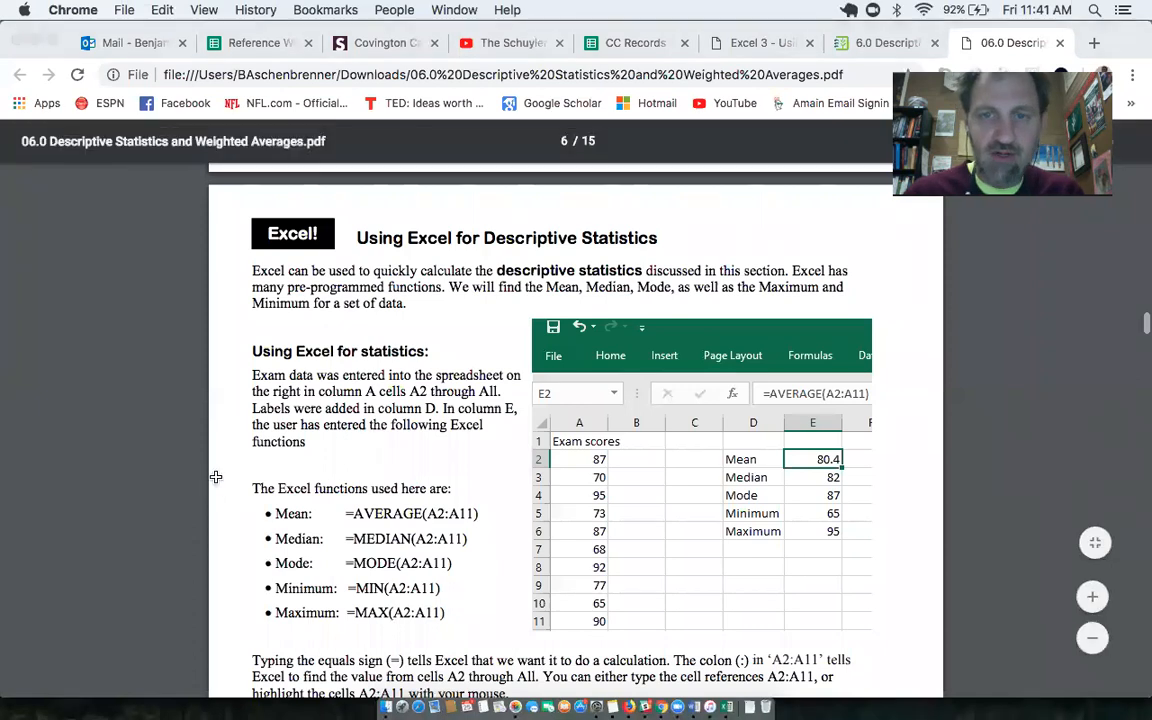
key("super+Tab")
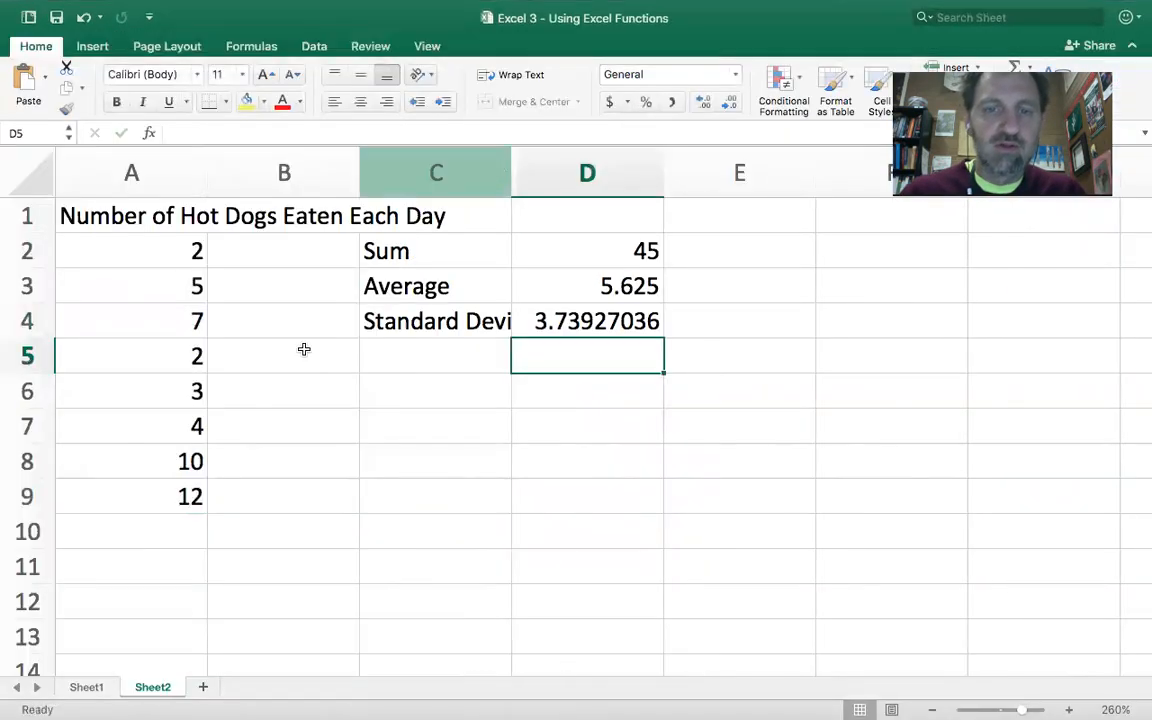
left_click(86, 687)
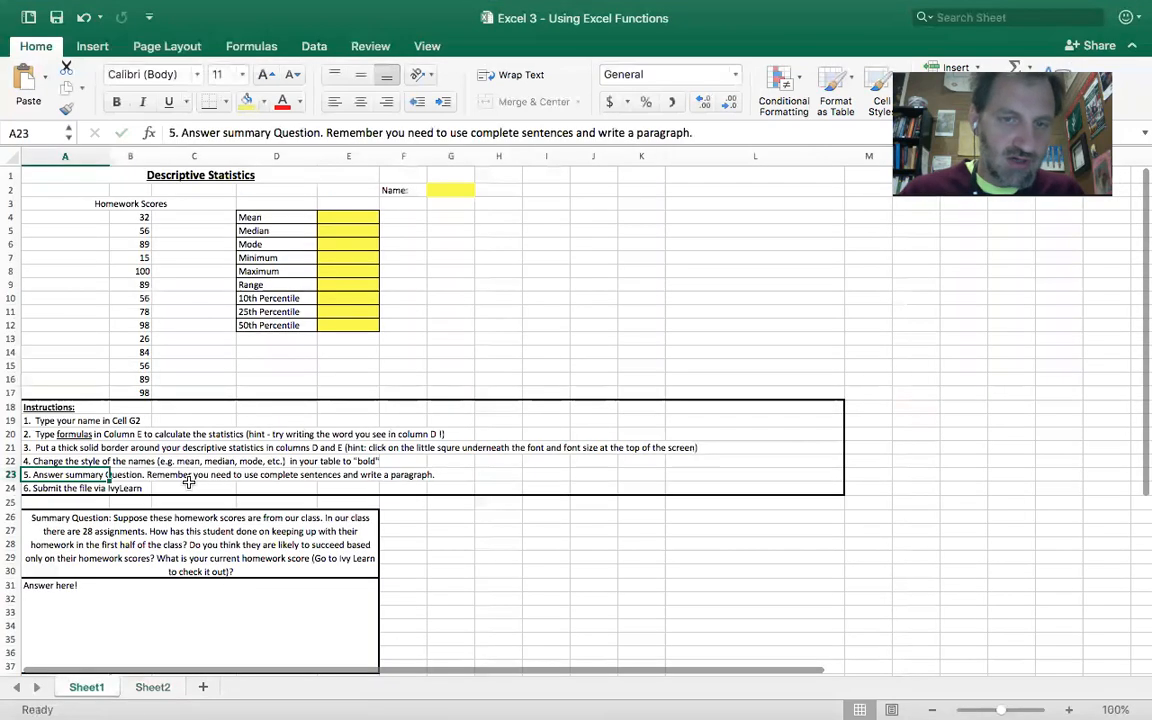
left_click(341, 216)
left_click(348, 230)
left_click(347, 244)
left_click(348, 257)
left_click(348, 284)
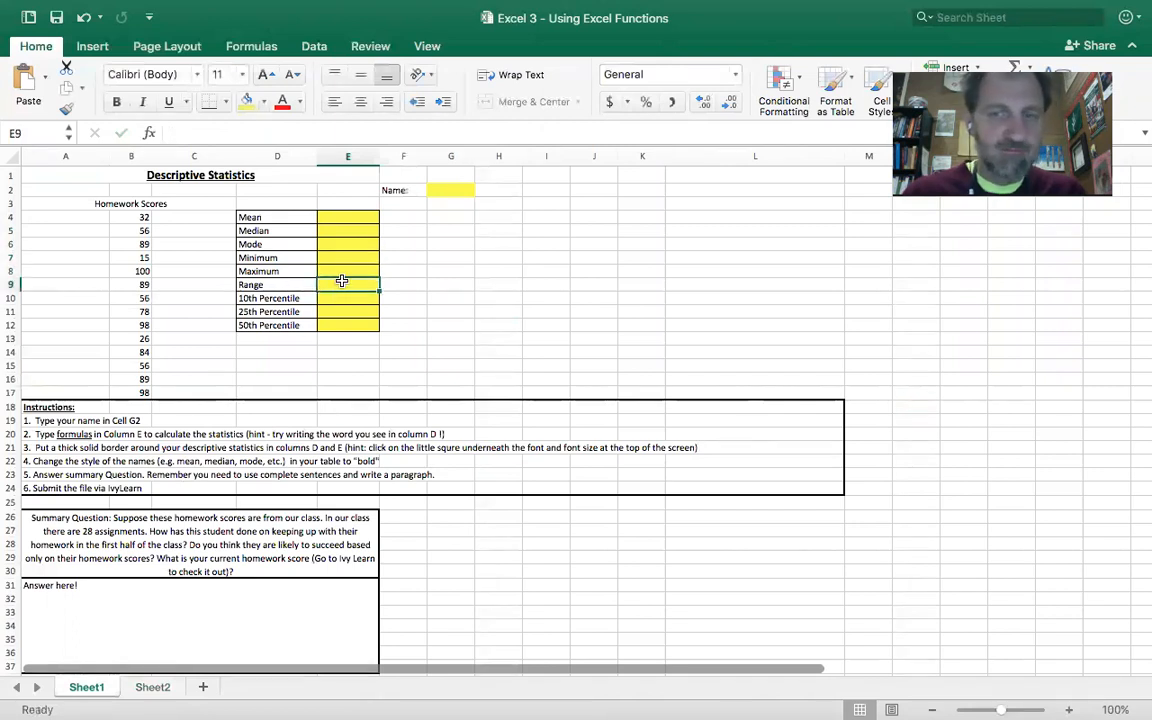
On Sheet2, enter the label "Range" in cell C6 and "Maximum - Minimum" in cell D6.
left_click(150, 688)
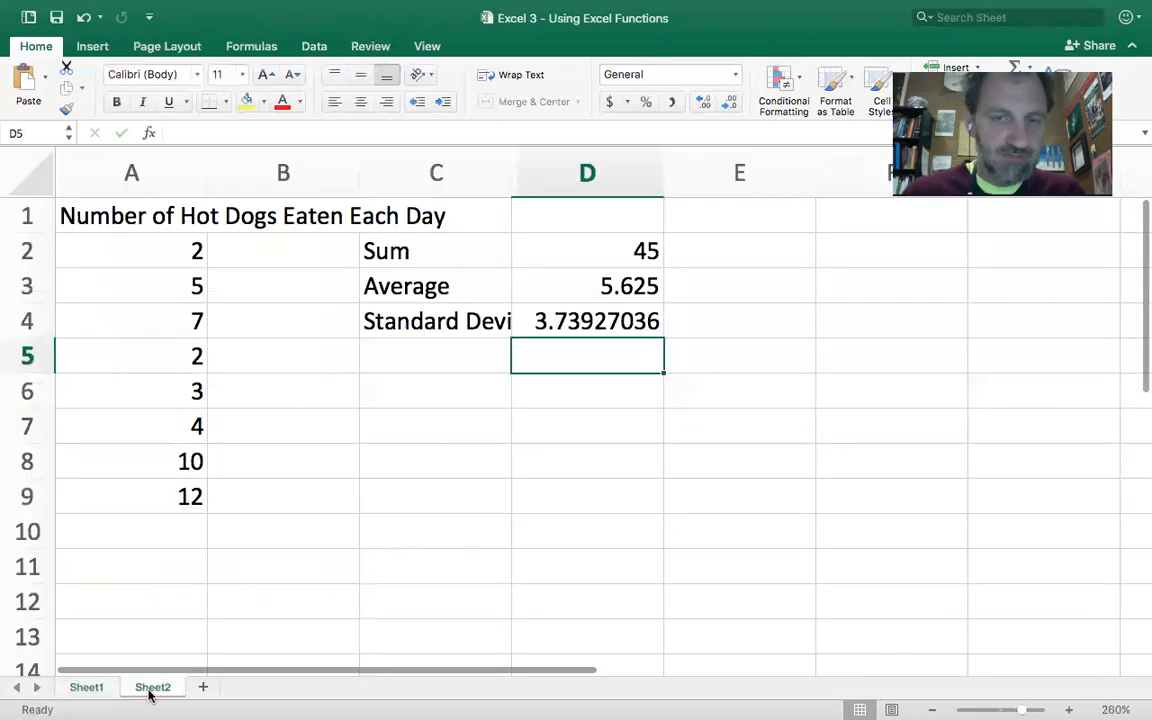
left_click(478, 387)
type("Range")
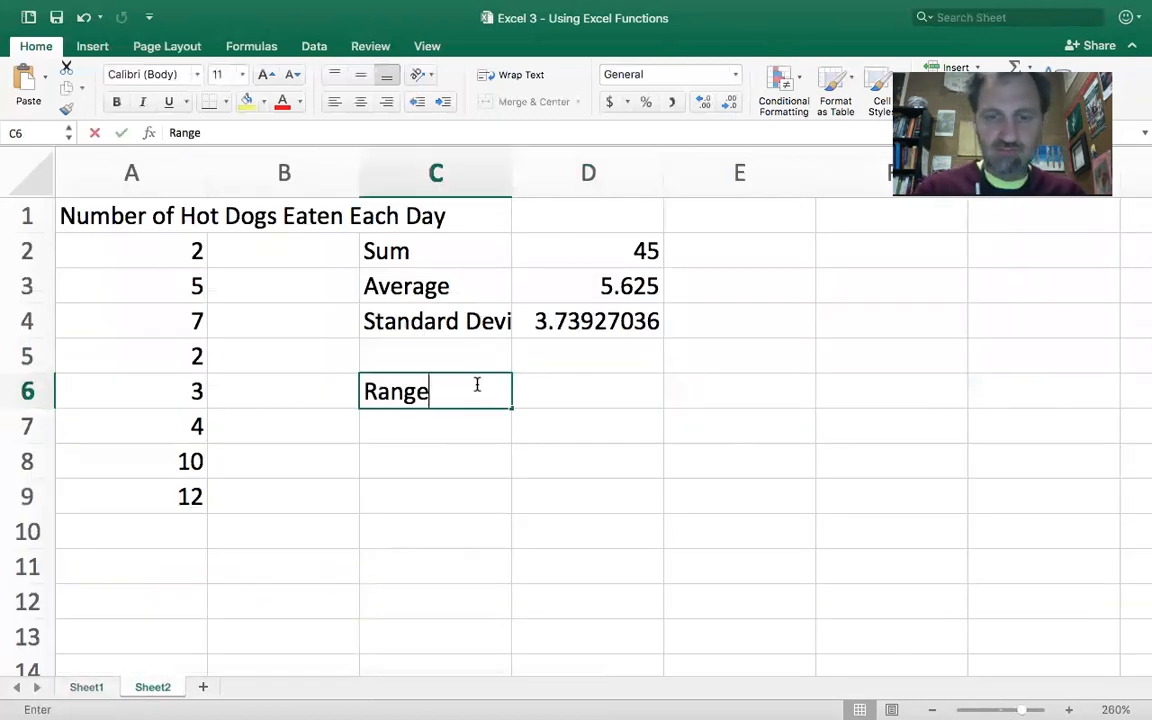
key("Tab")
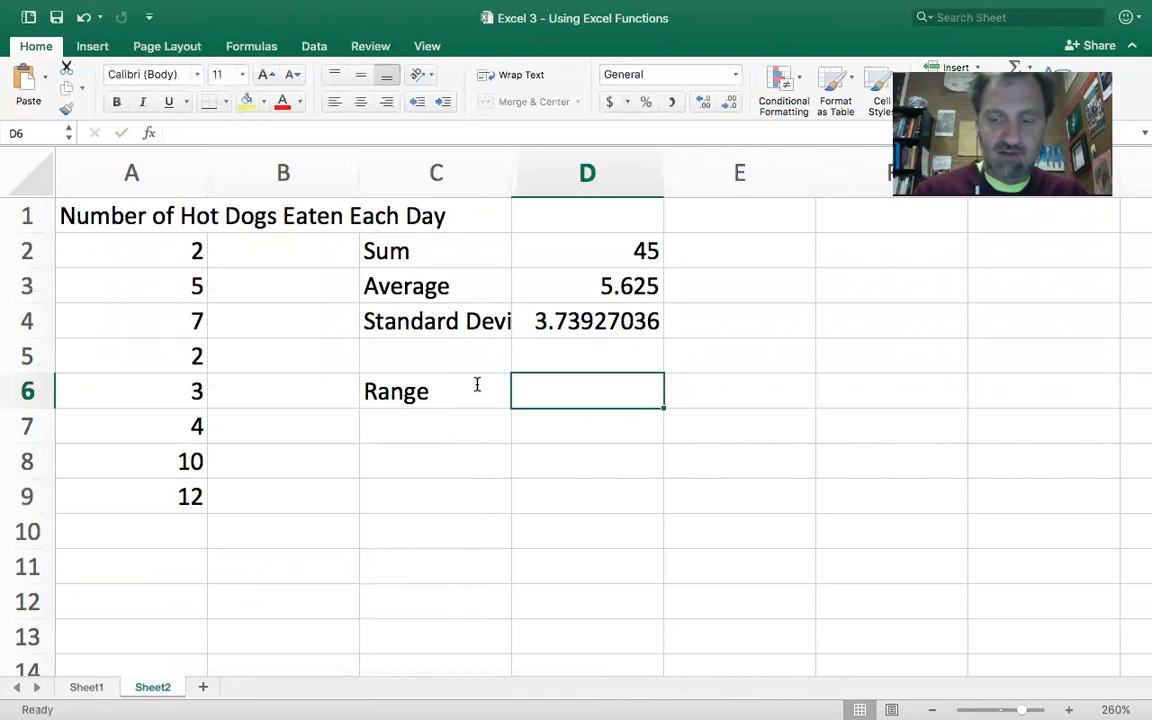
type("Maximum - Minimum")
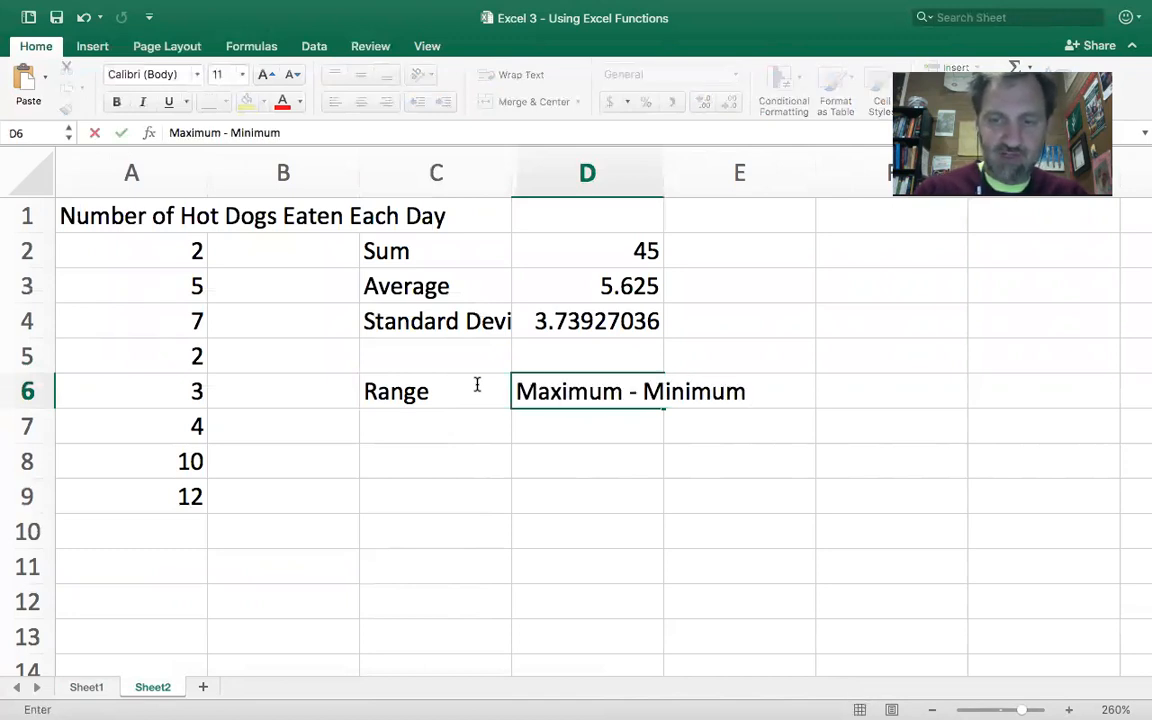
key("Return")
Enter the explanation "Difference between greatest value and the least value" in cell F6.
key("Right")
key("Right")
key("Right")
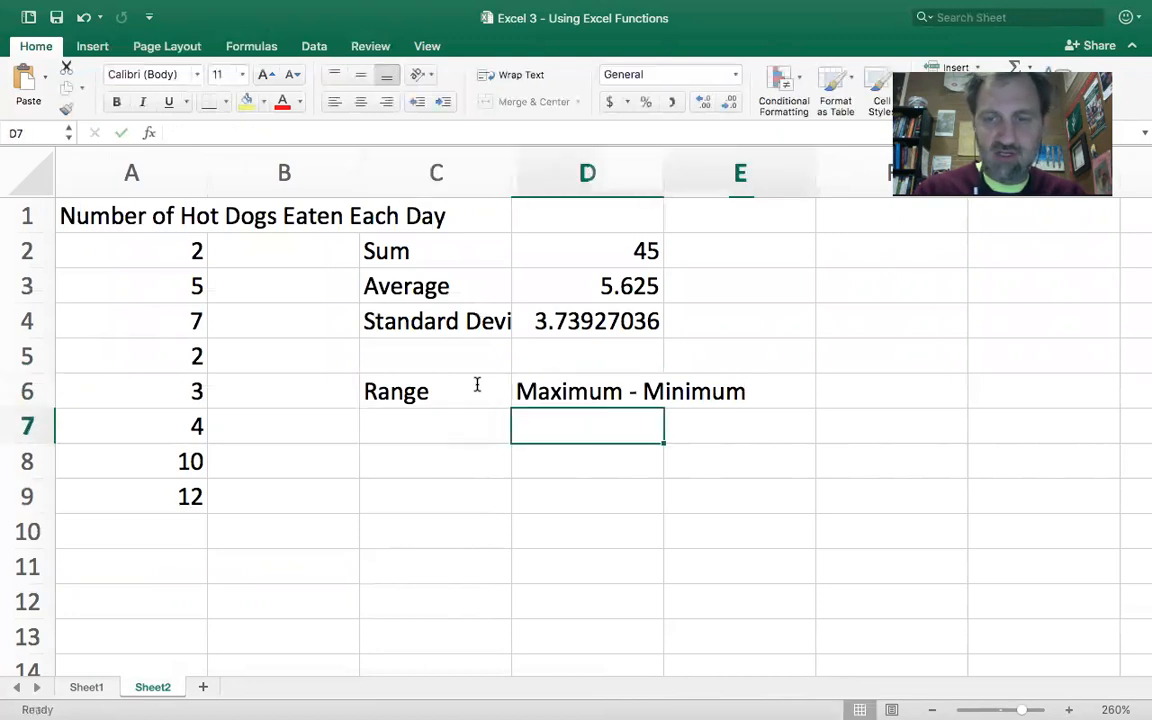
key("Up")
type("D")
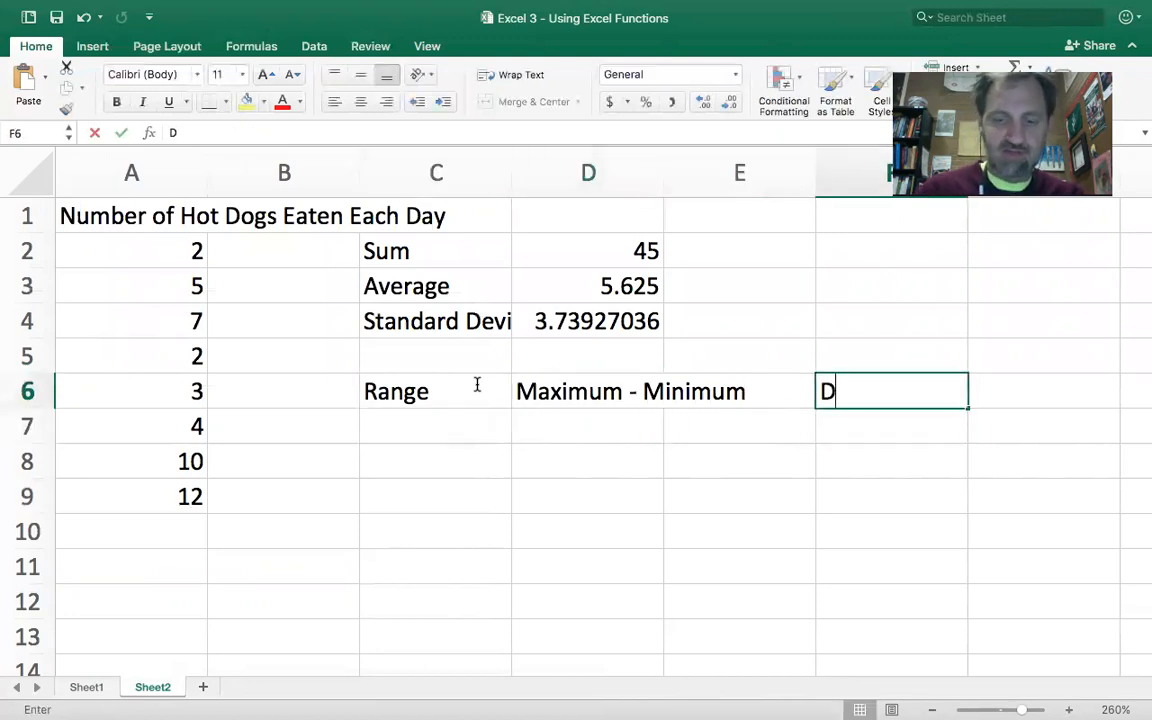
type("ifference betwe")
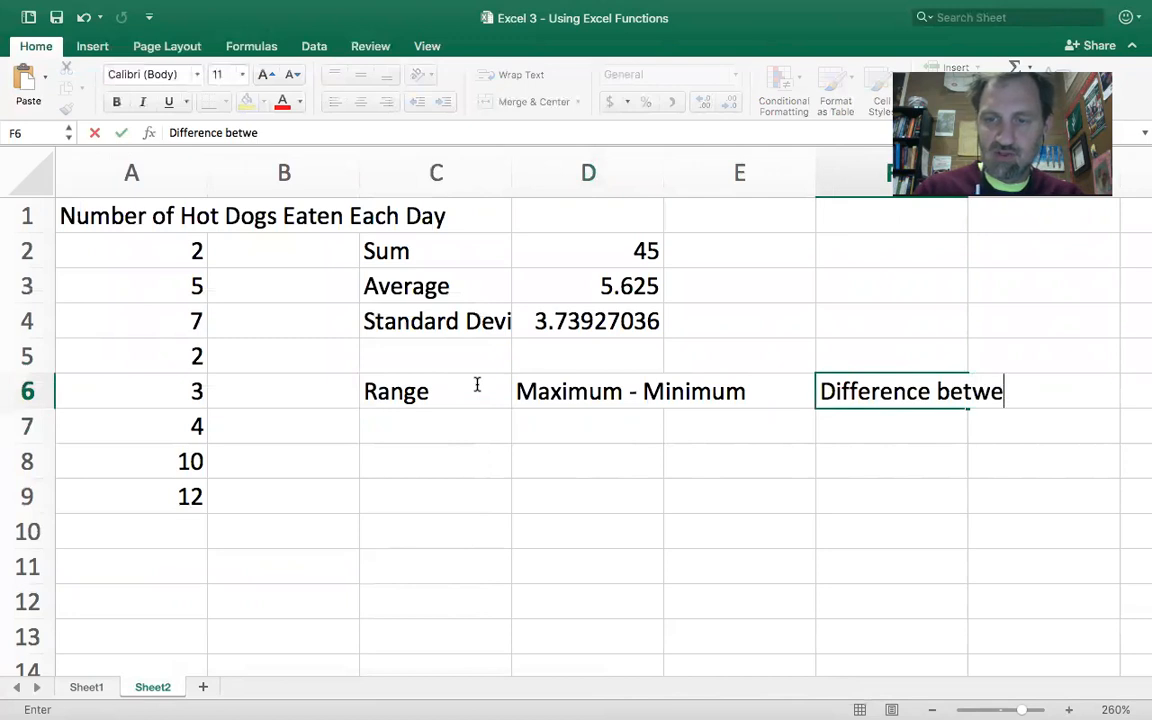
type("en greatest ")
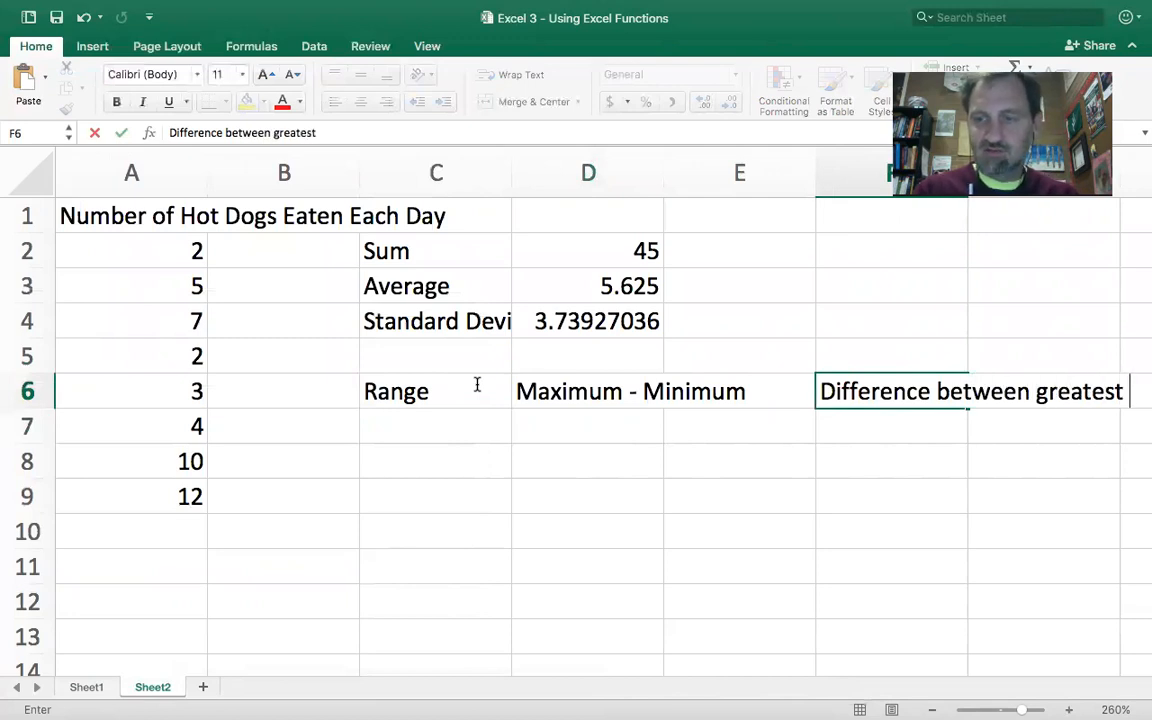
type("value and the least value")
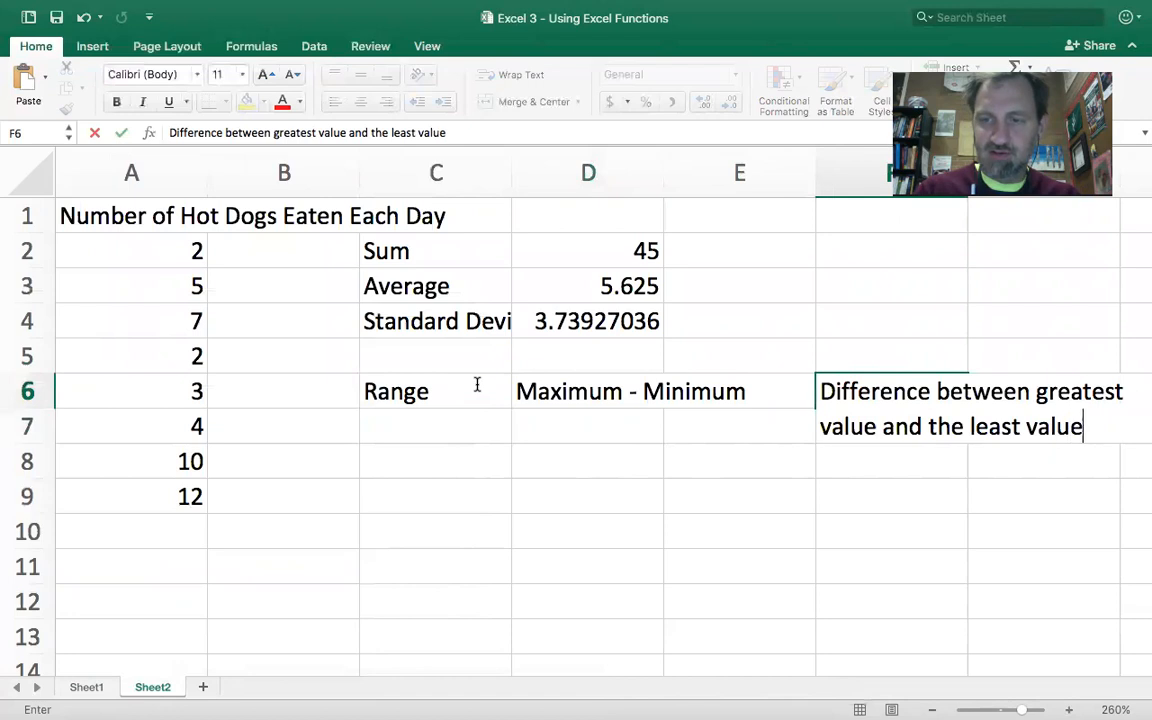
key("Return")
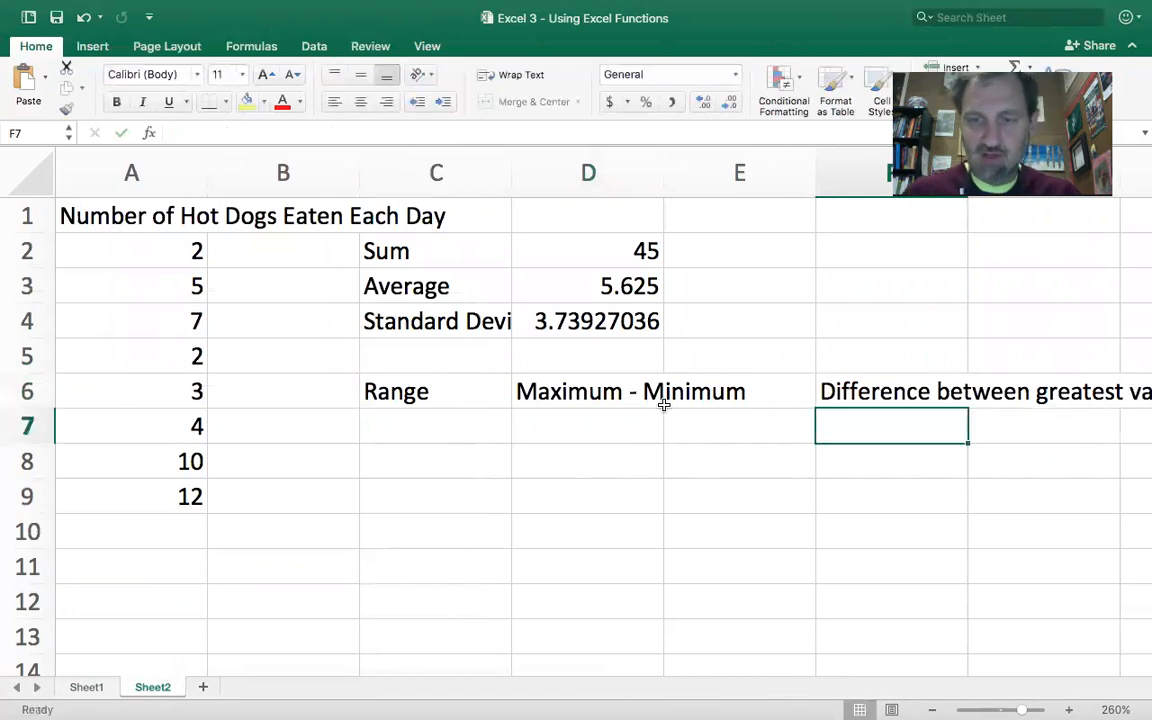
Try to calculate the range in cell D7 with the formula =range(A2:A9), and clear the cell.
left_click(433, 433)
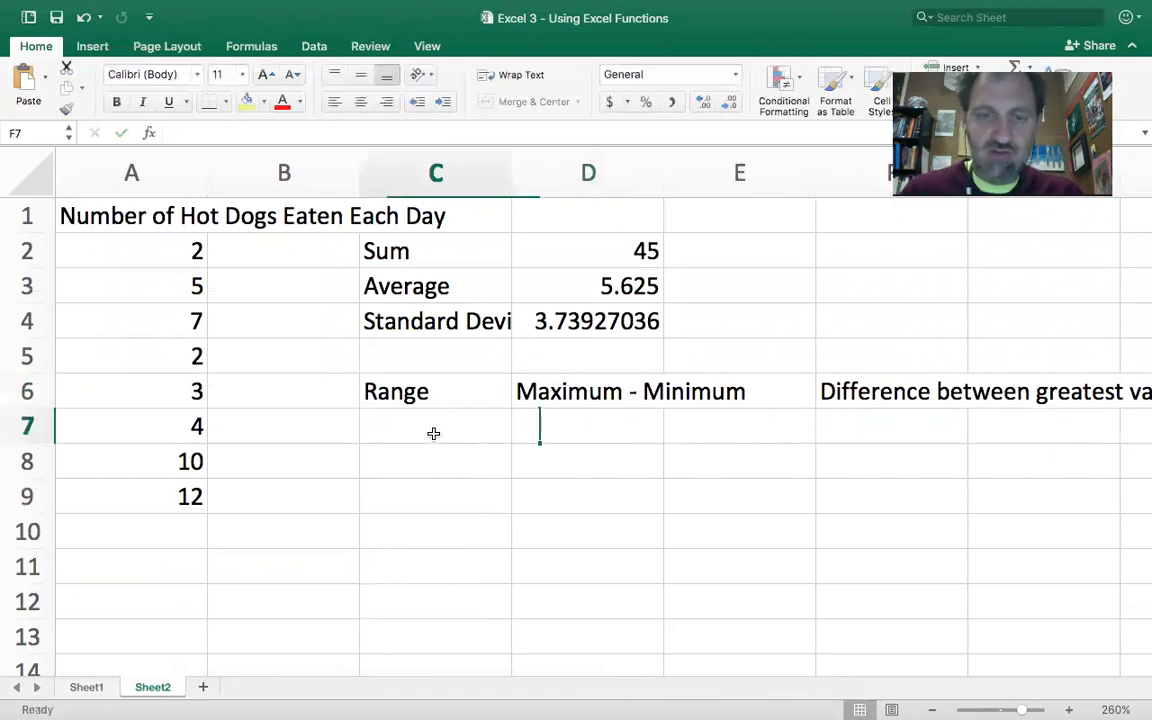
key("Right")
type("=rang")
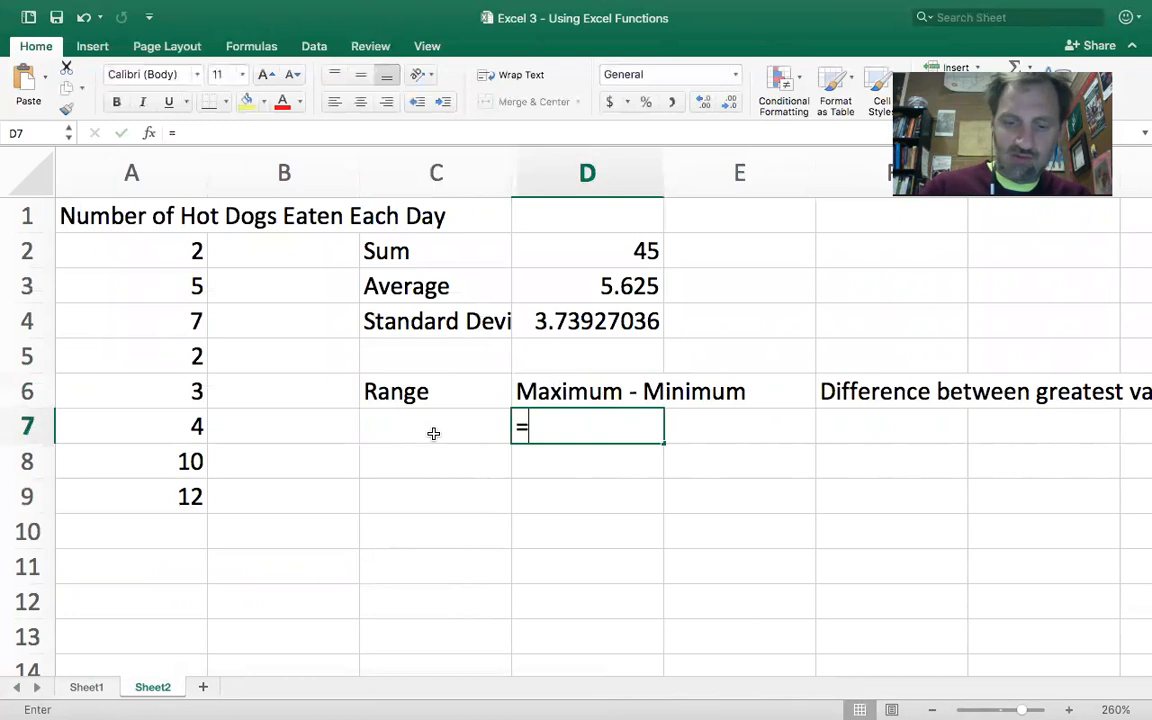
type("e(")
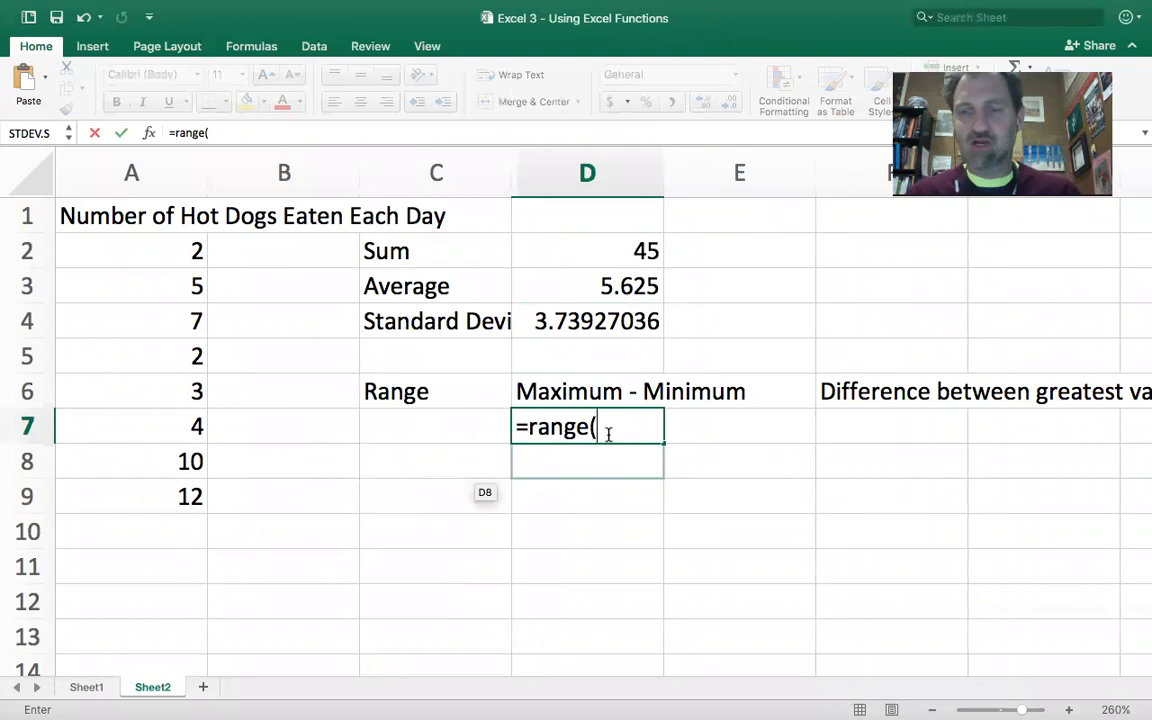
left_click_drag(150, 250, 160, 493)
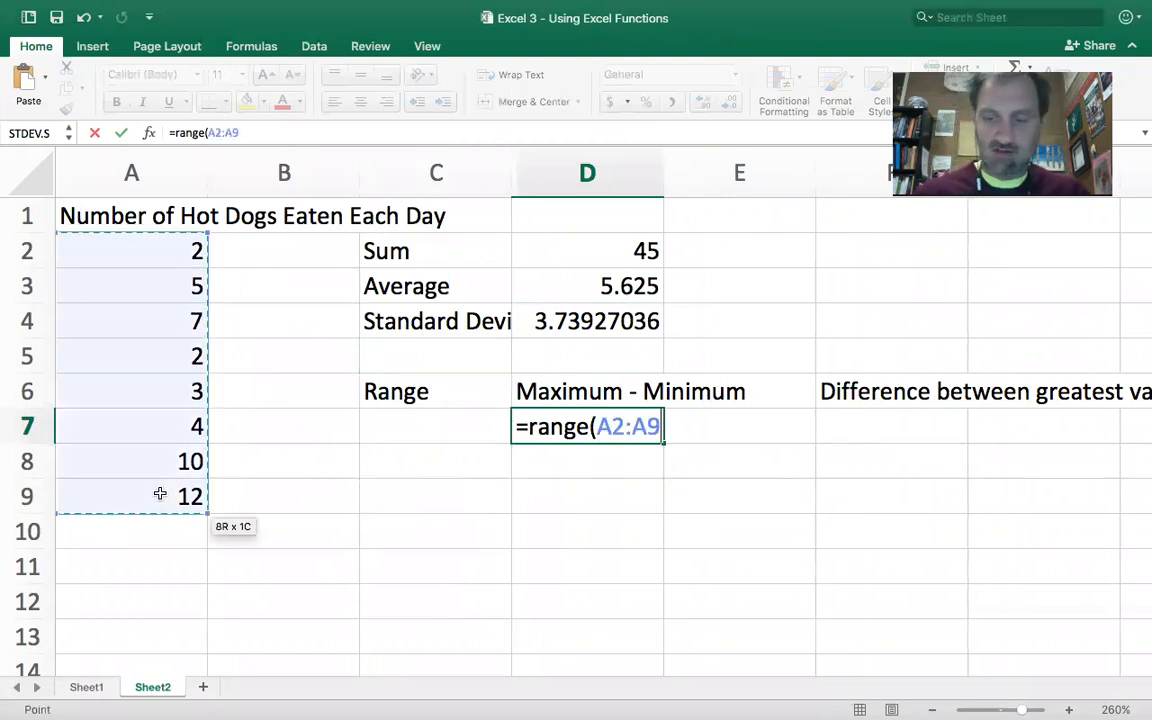
type(")")
key("Return")
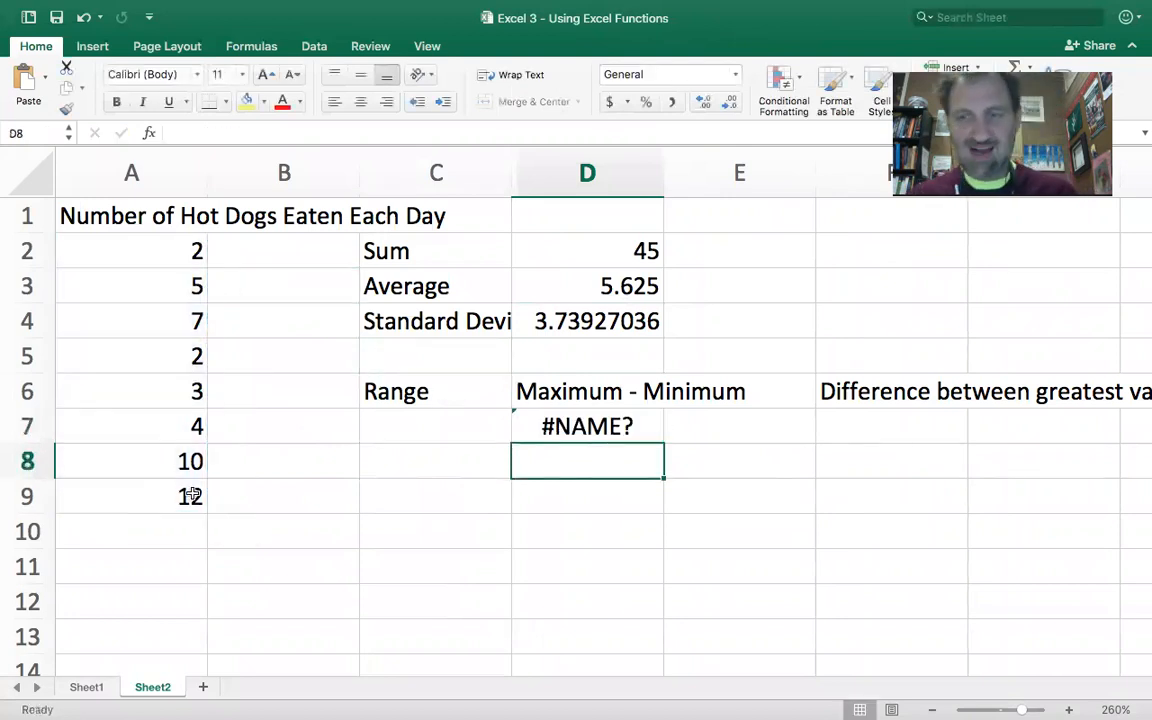
left_click(585, 424)
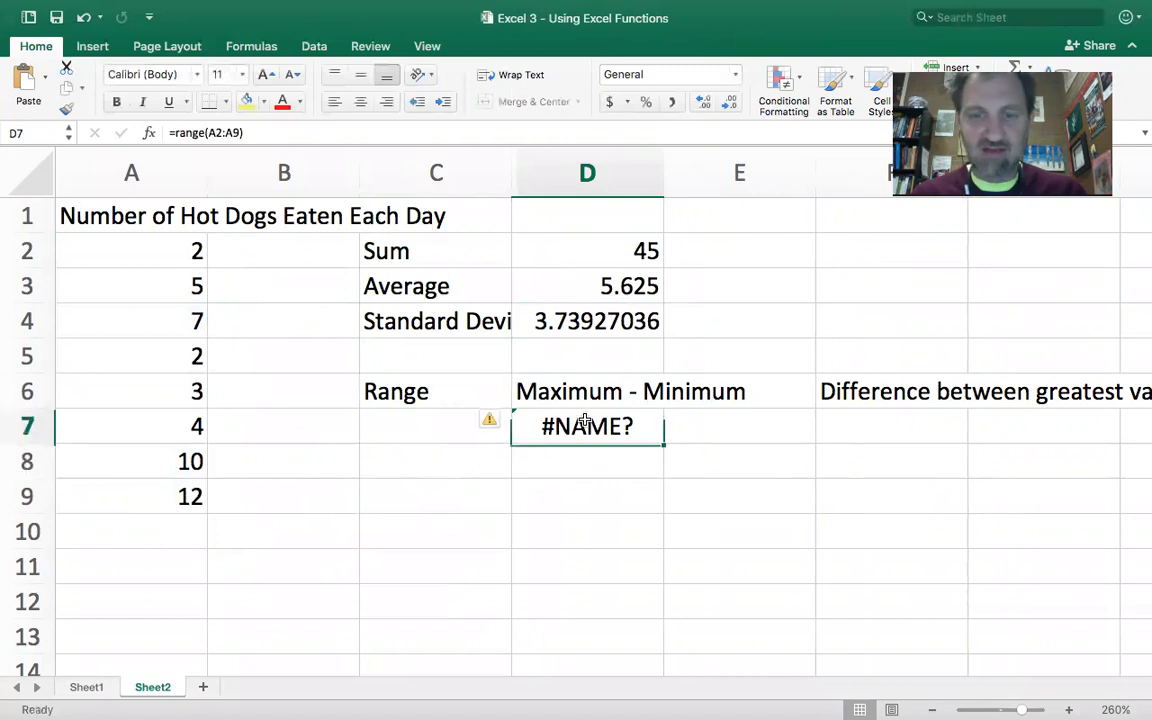
key("Delete")
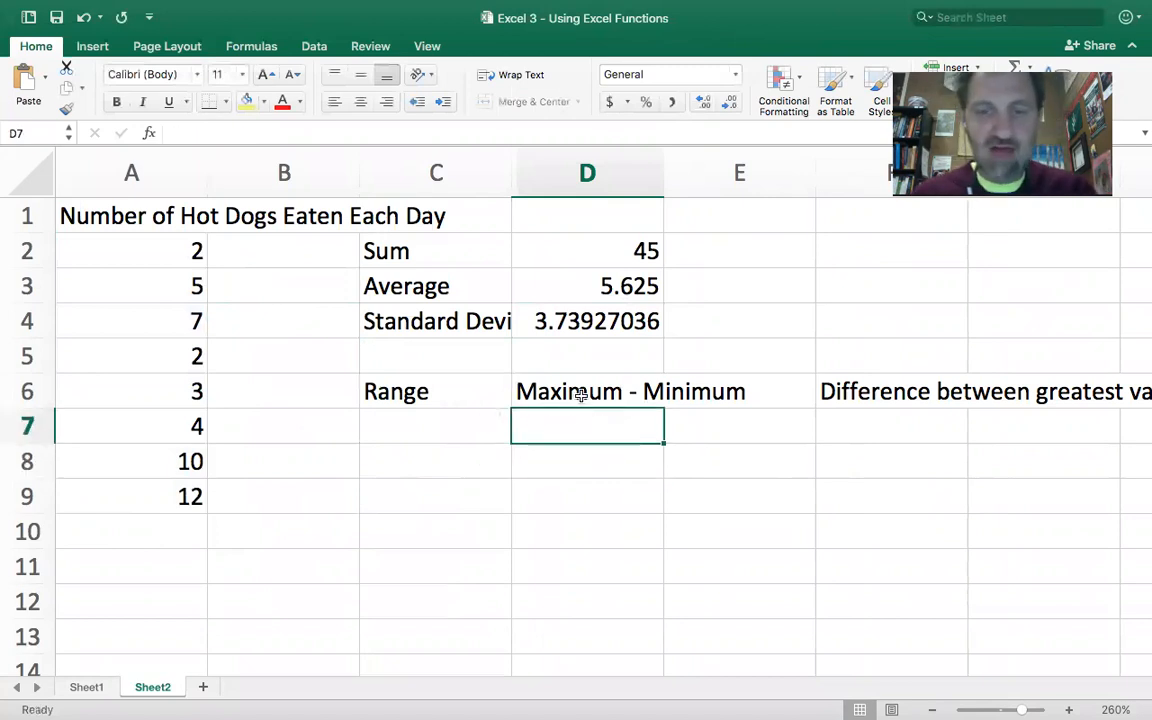
left_click(579, 393)
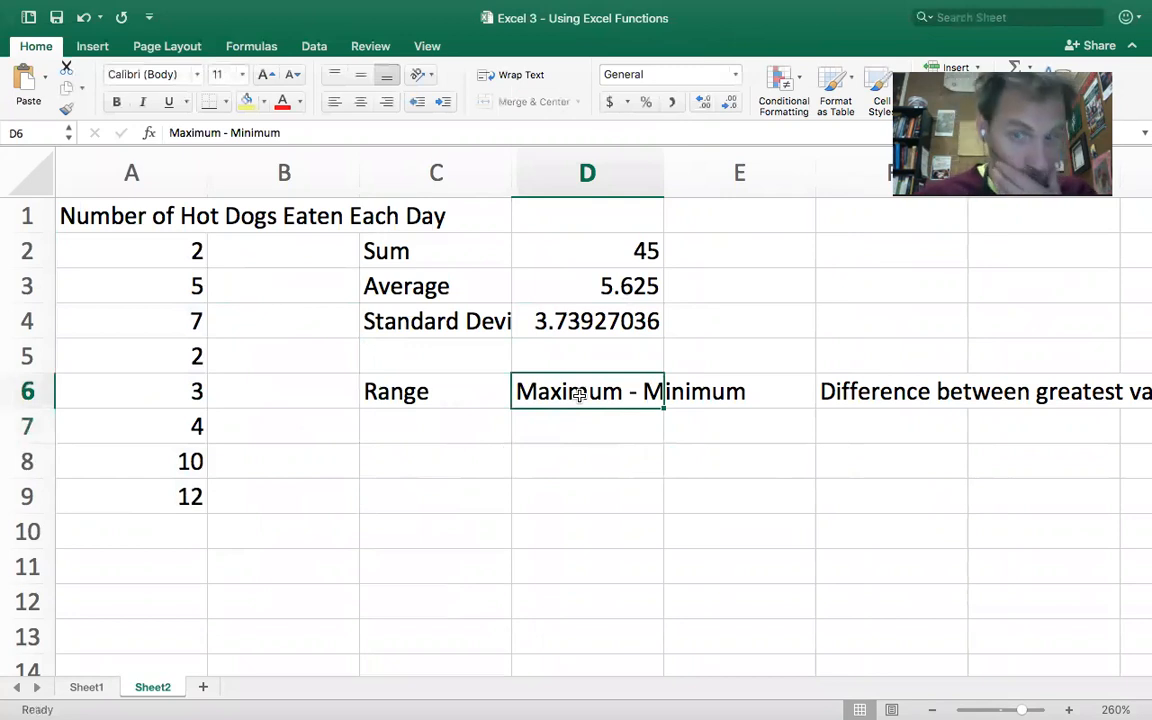
Enter the sample values 23 and 45 in cells B11 and B12.
left_click(305, 566)
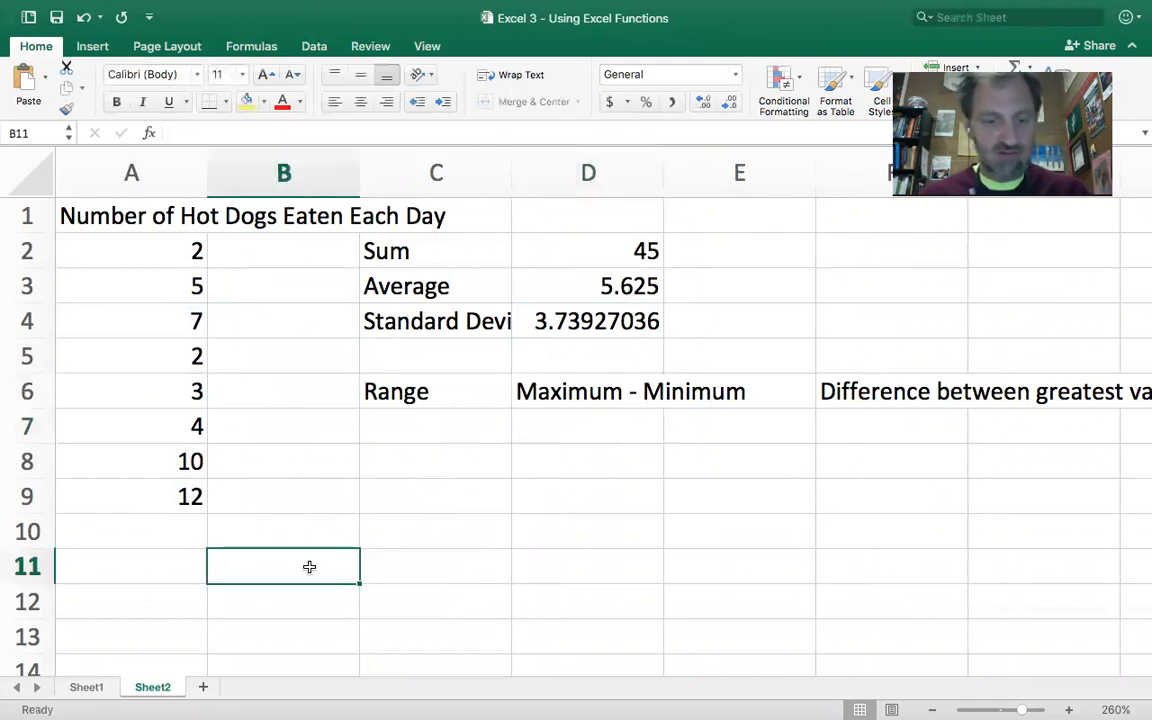
type("23")
key("Return")
type("45")
key("Return")
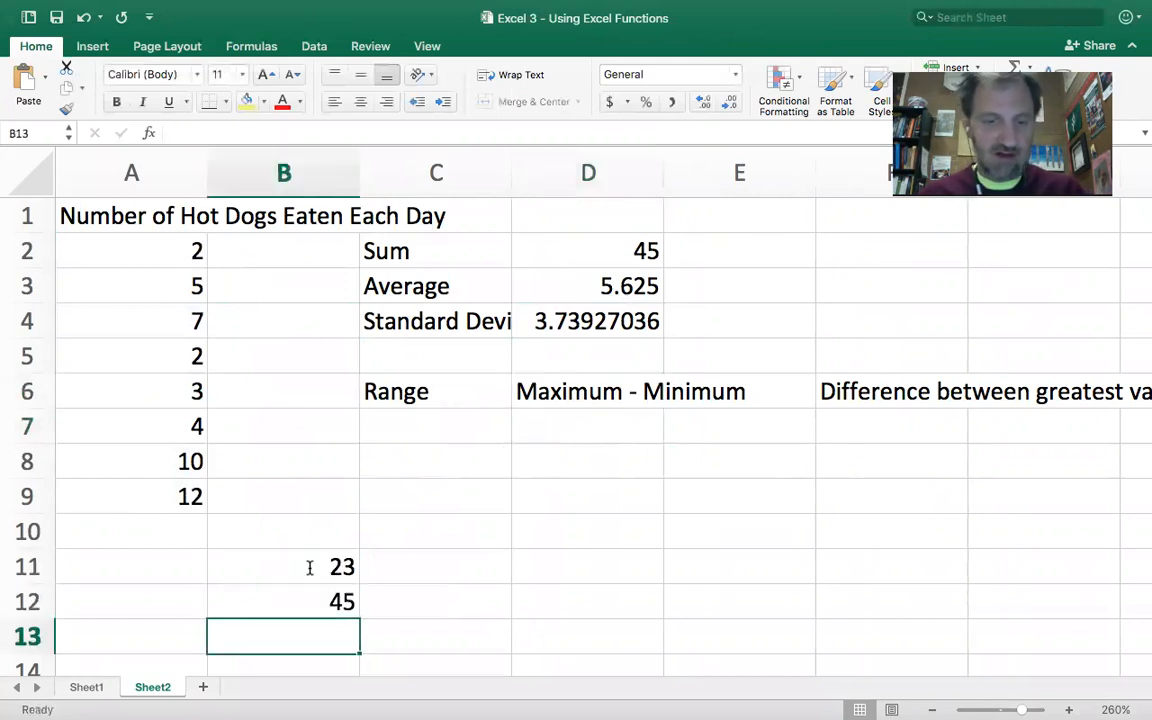
Multiply cells B11 and B12 in cell B13 with the formula =B11*B12.
type("=")
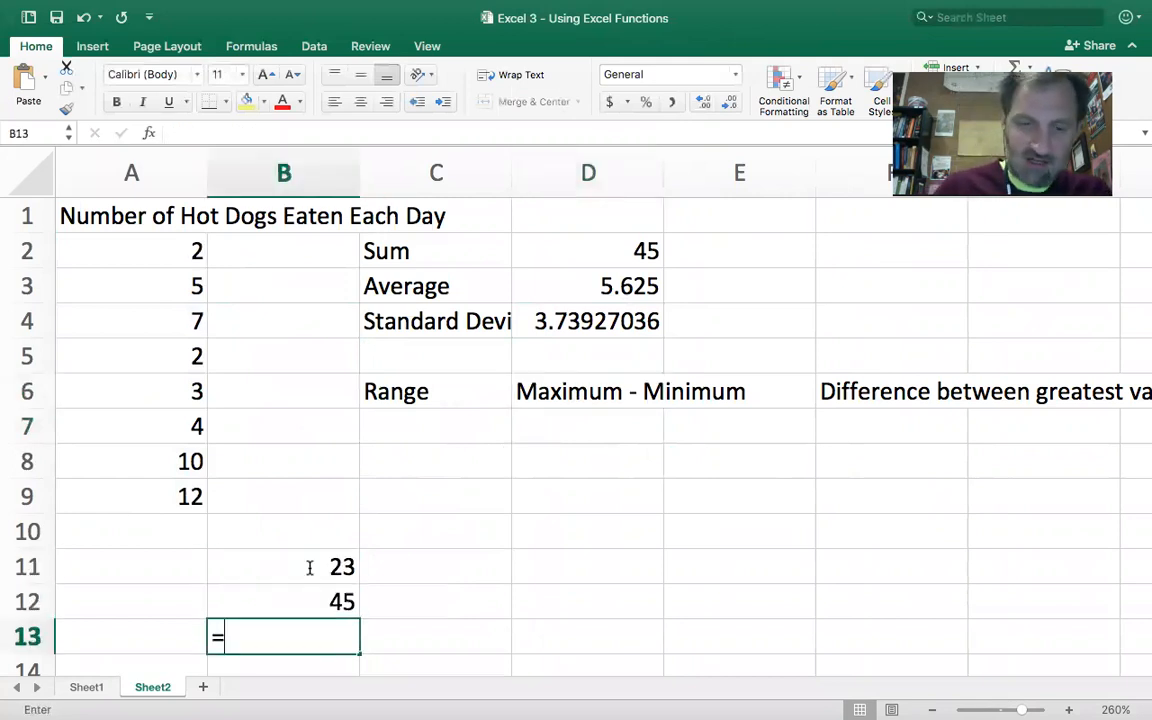
left_click(325, 560)
type("*")
left_click(325, 600)
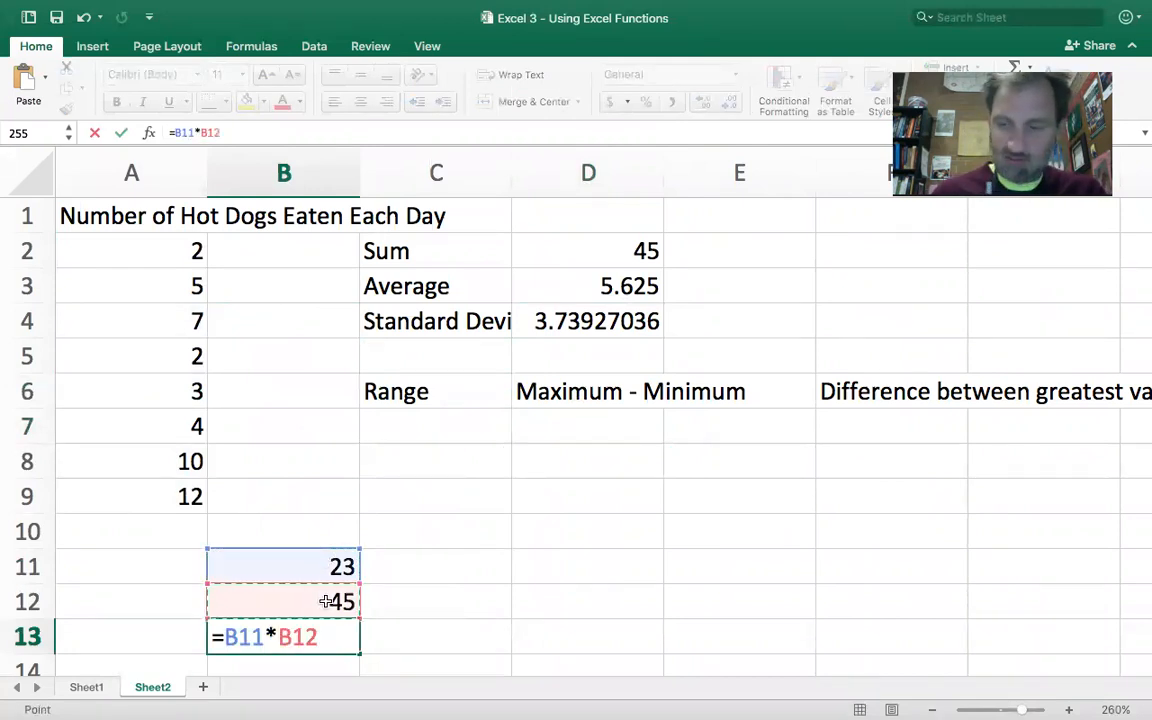
key("Return")
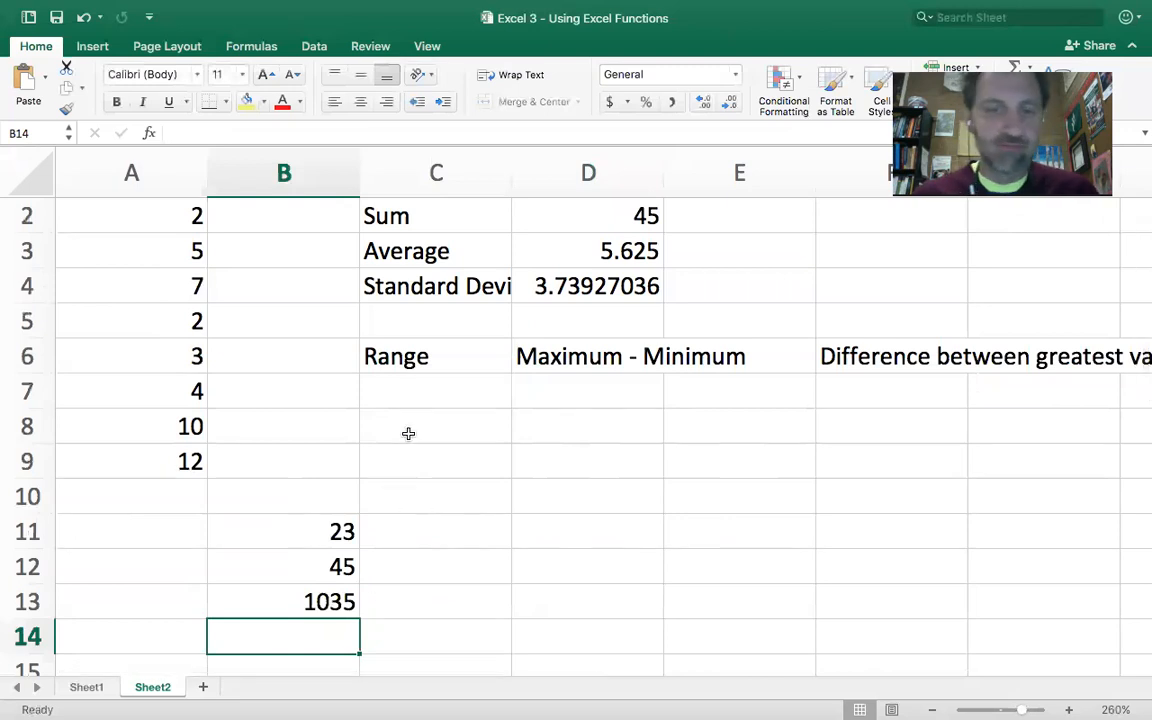
Enter the label "Percentile" in cell C8.
left_click(457, 396)
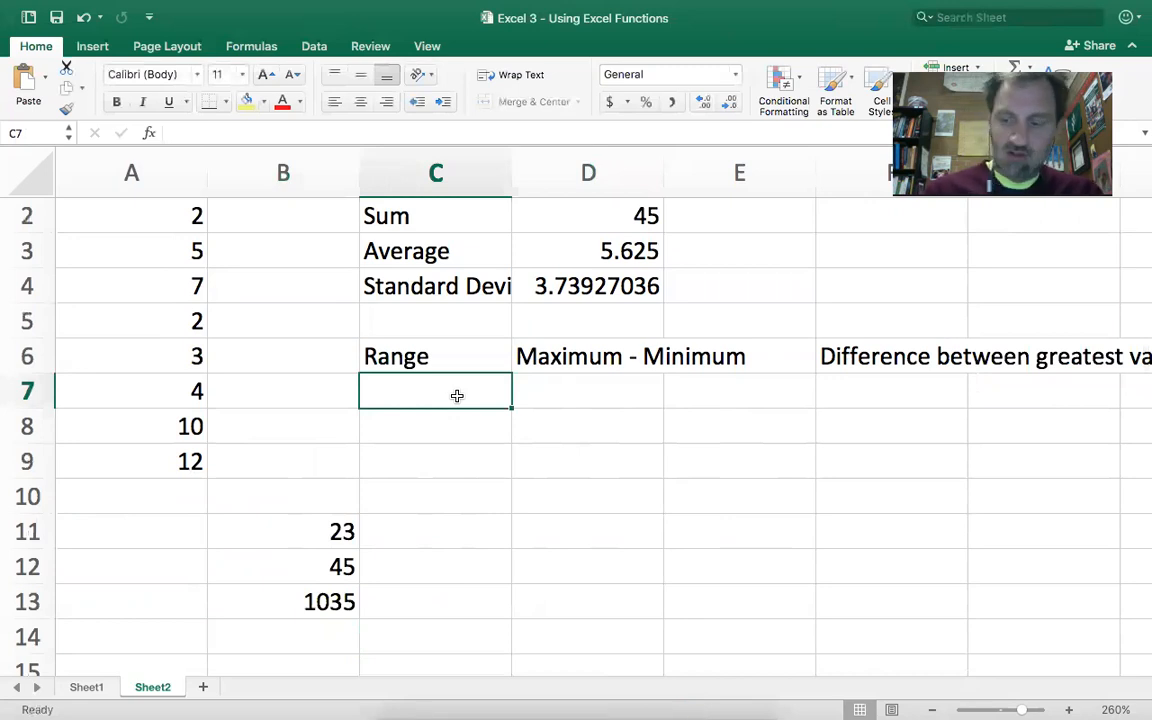
key("Return")
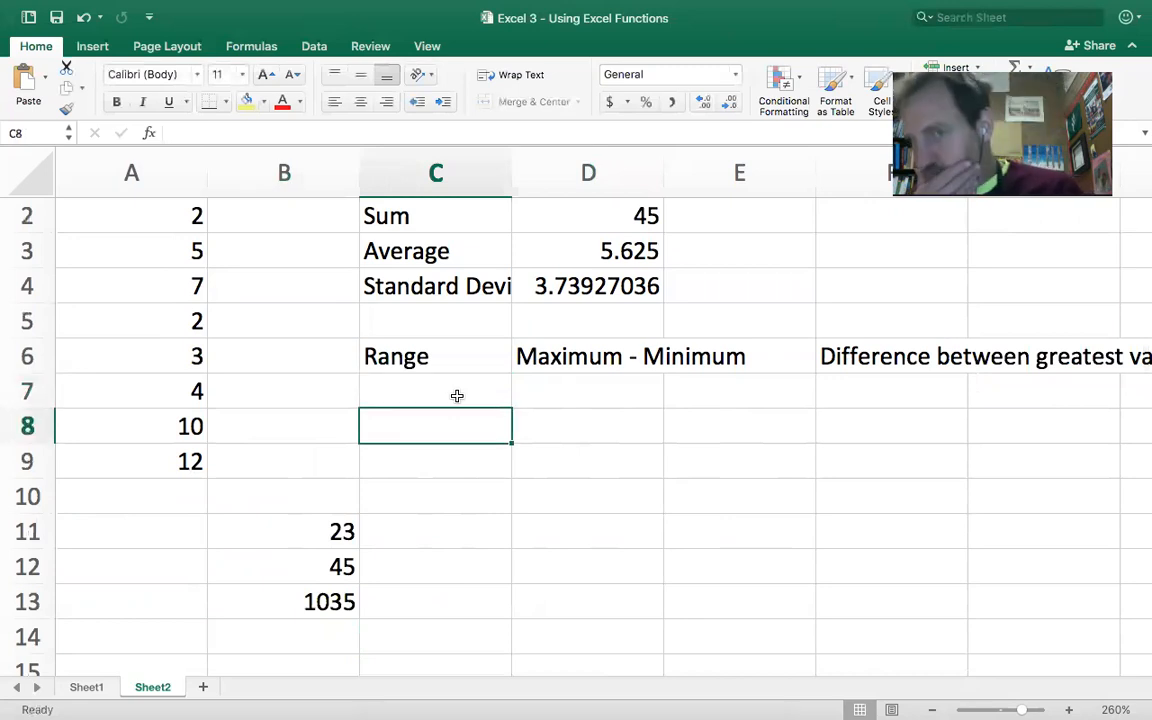
type("Percentile")
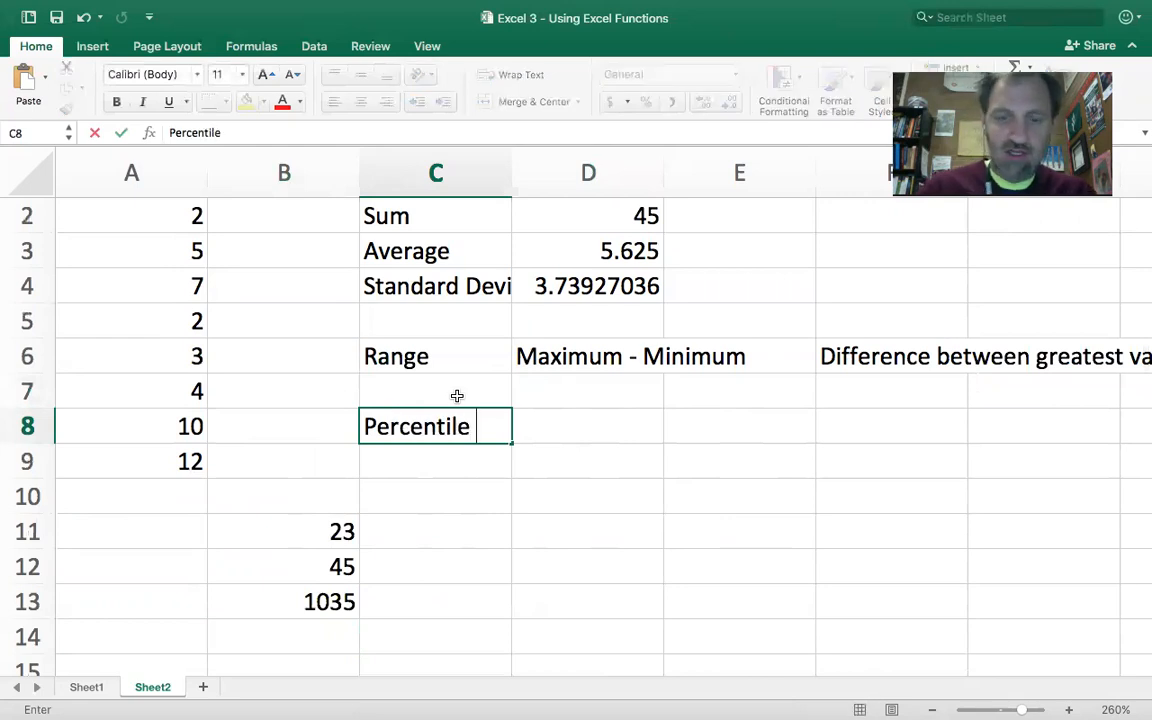
key("Tab")
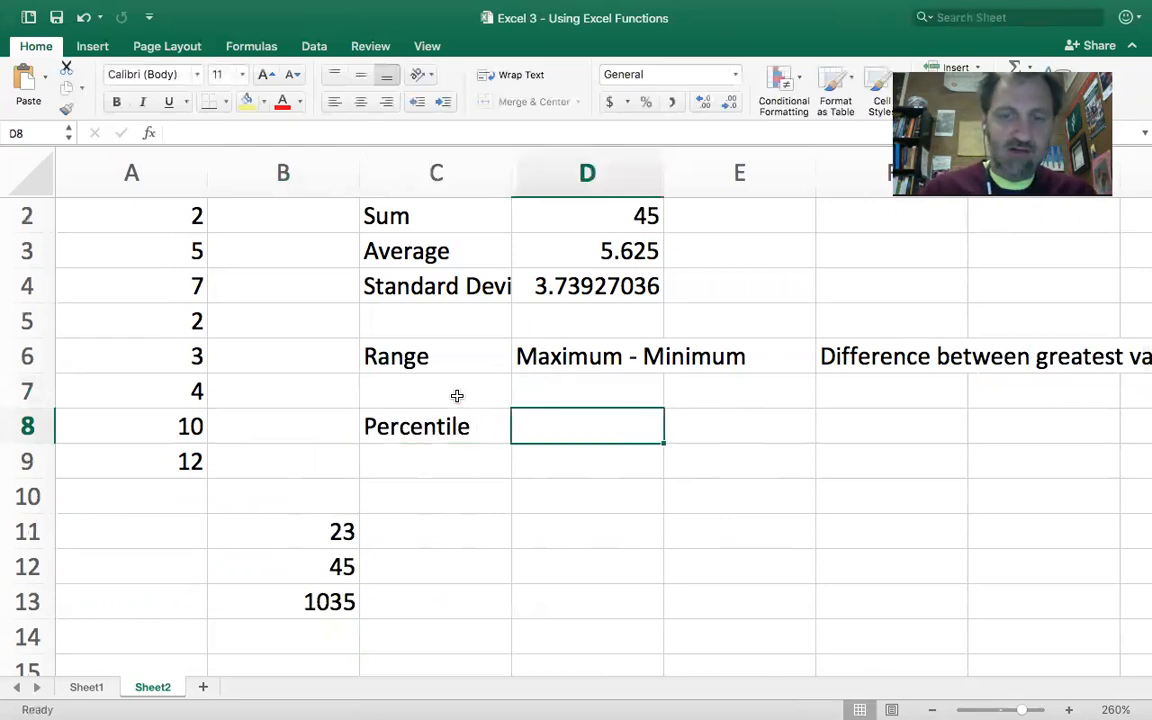
Enter "A number which tells you where that number falls in the population if everyone was lined up from least to greatest" in cell D8.
type("A n")
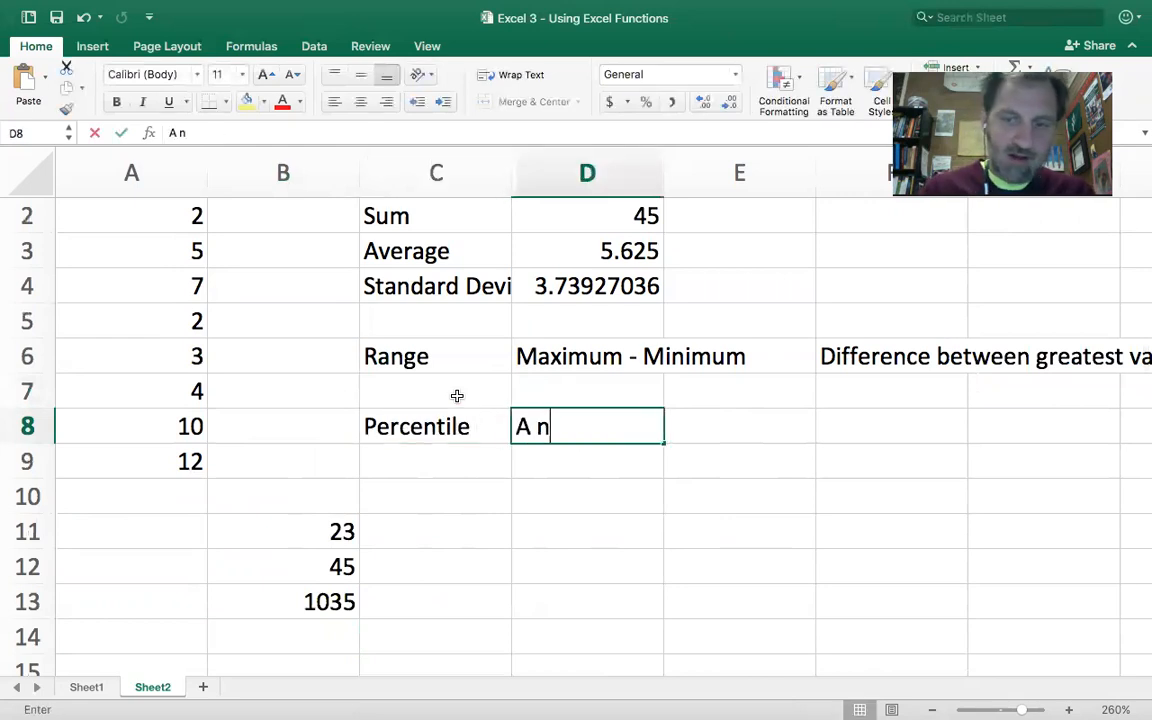
type("umber which ")
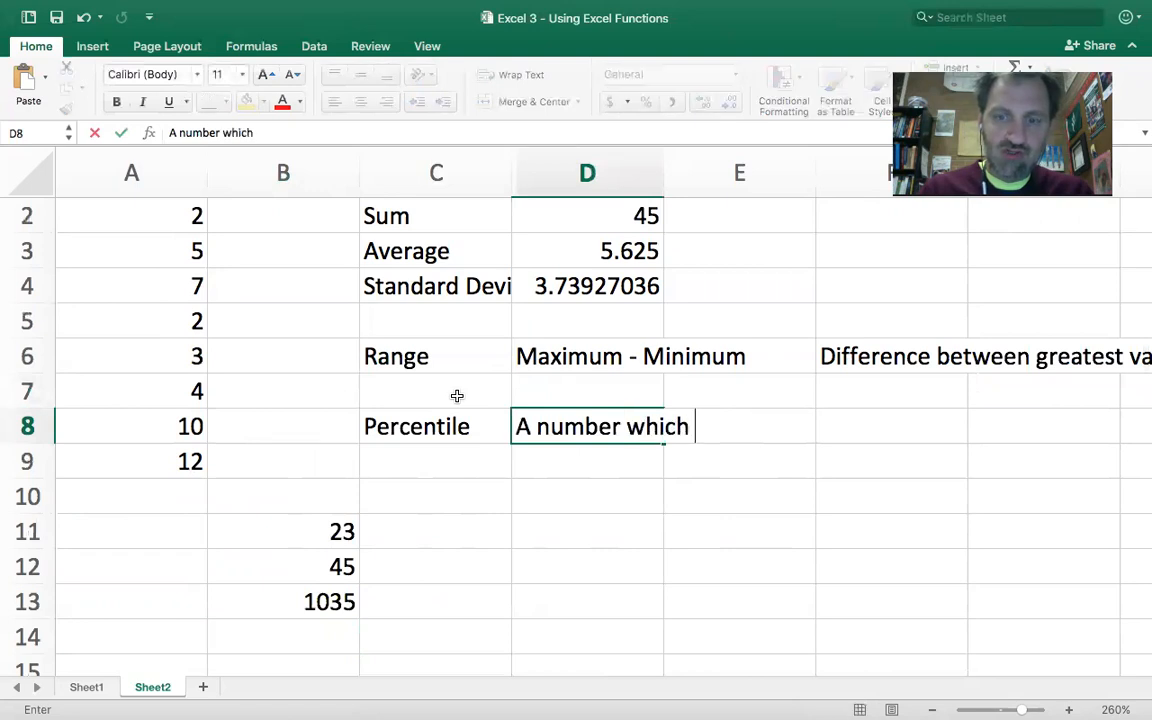
type("tells you wher")
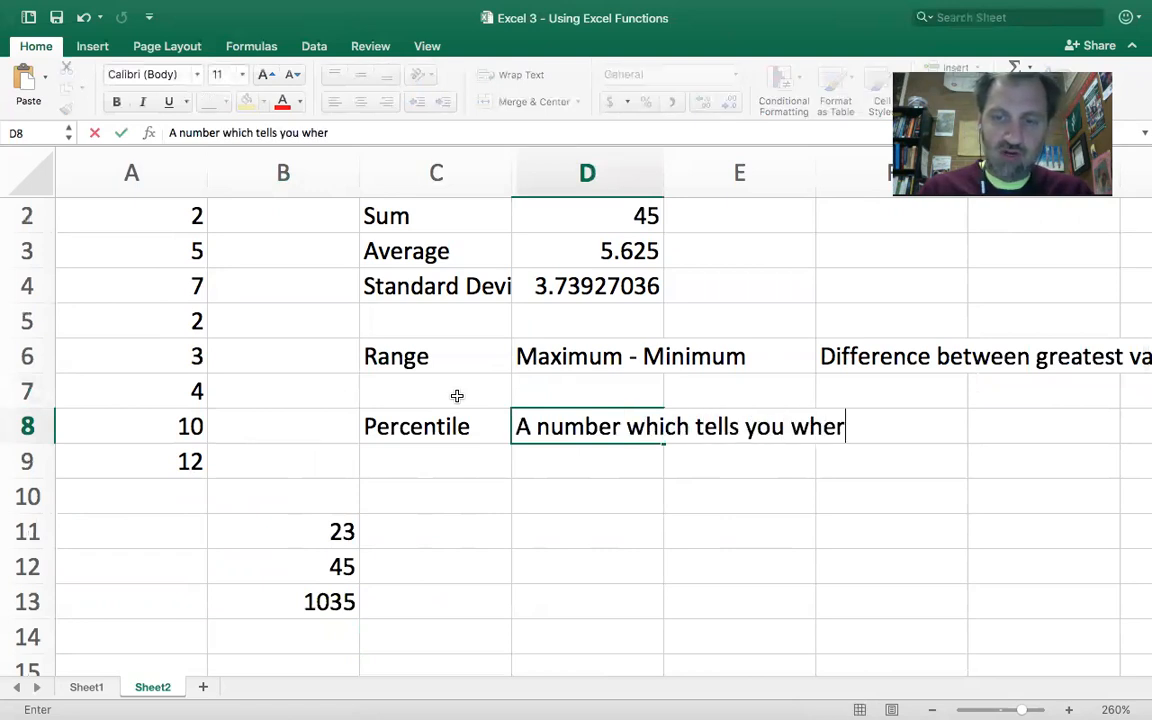
type("e that num")
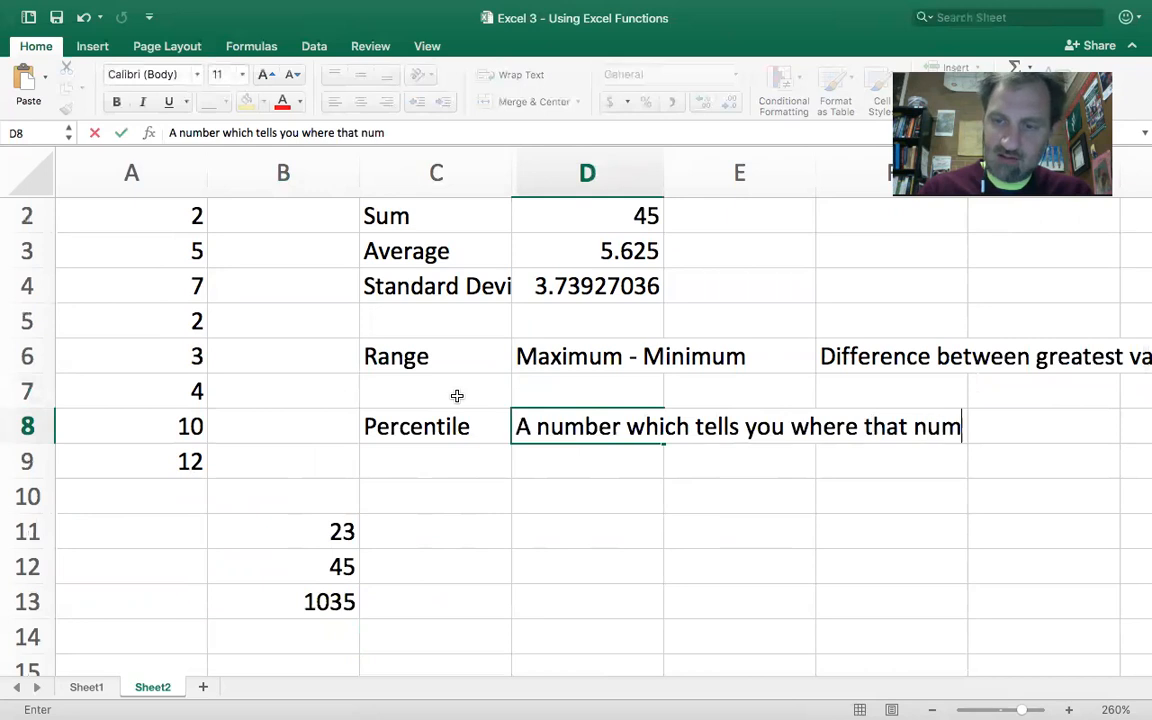
type("ber falls in the population")
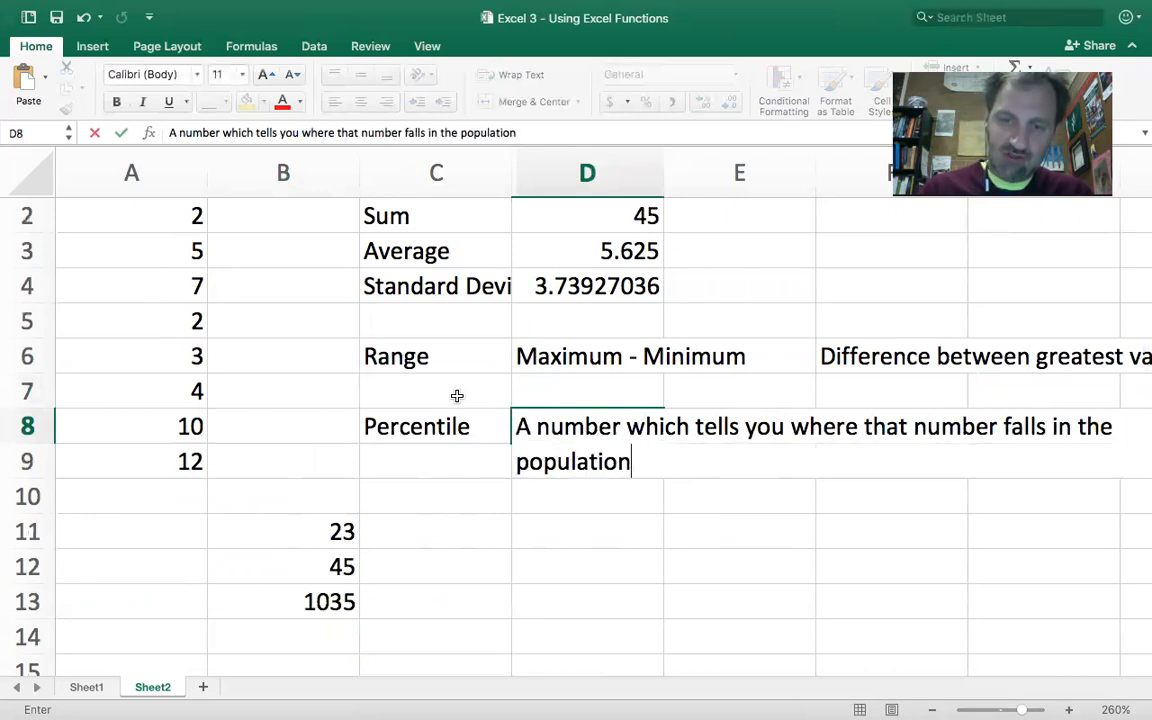
type(" if every")
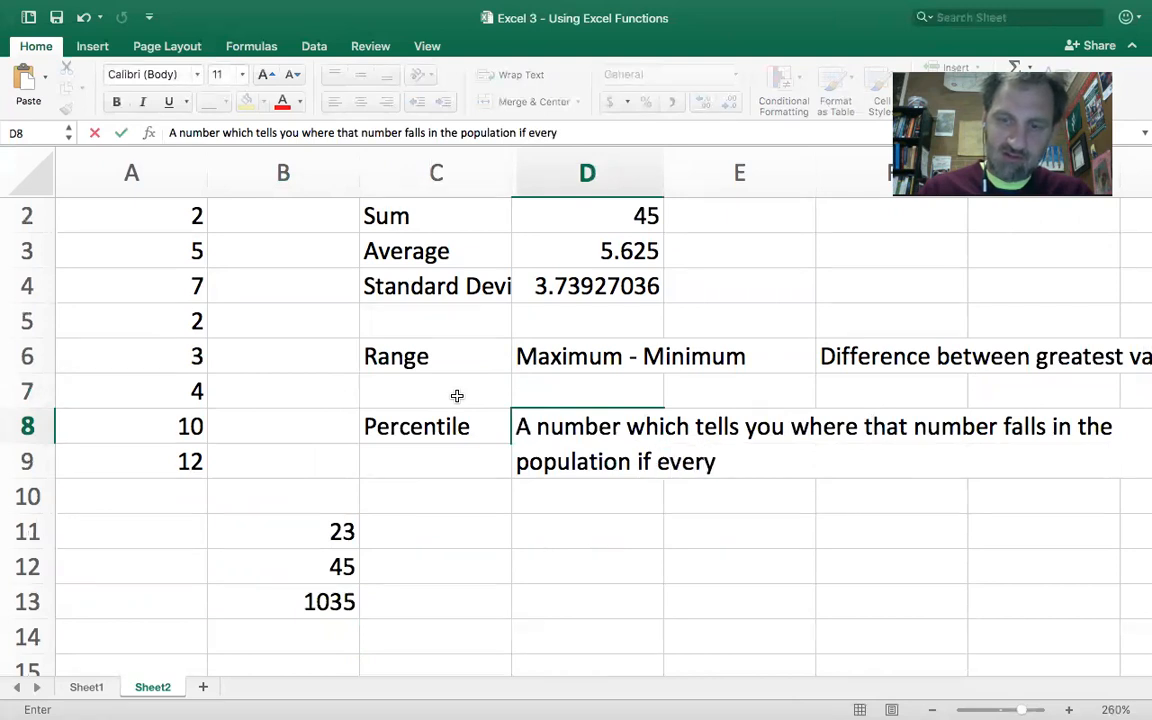
type("one was lined up f")
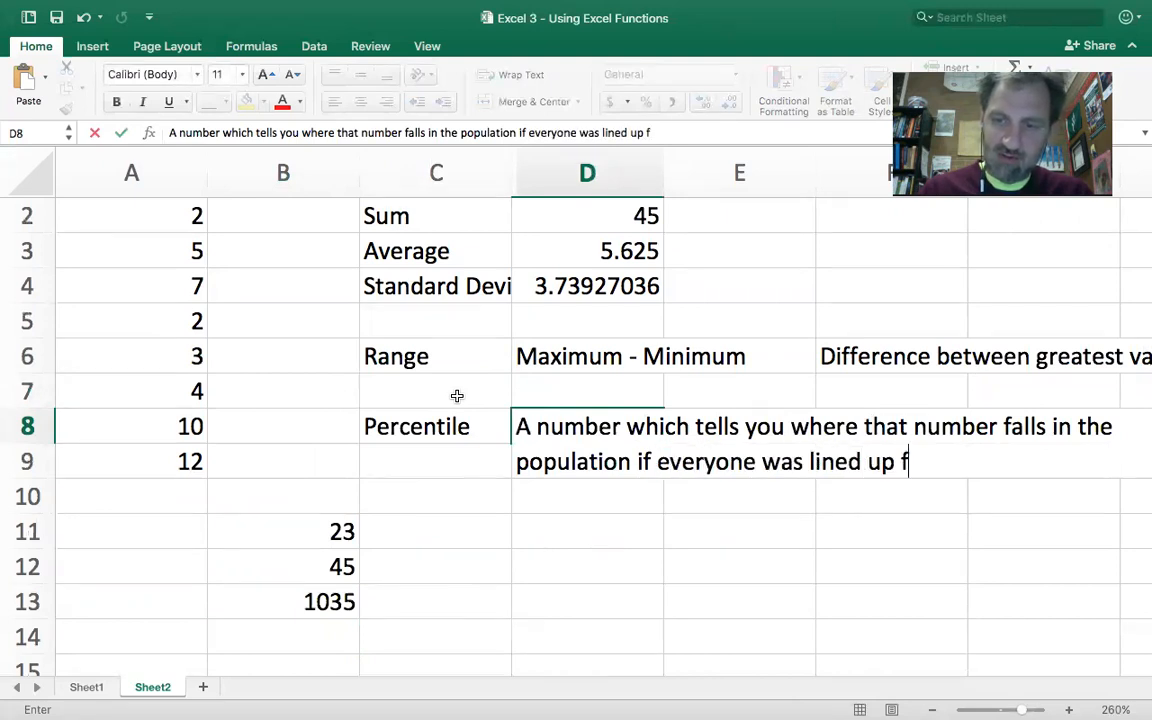
type("rom least to greatest")
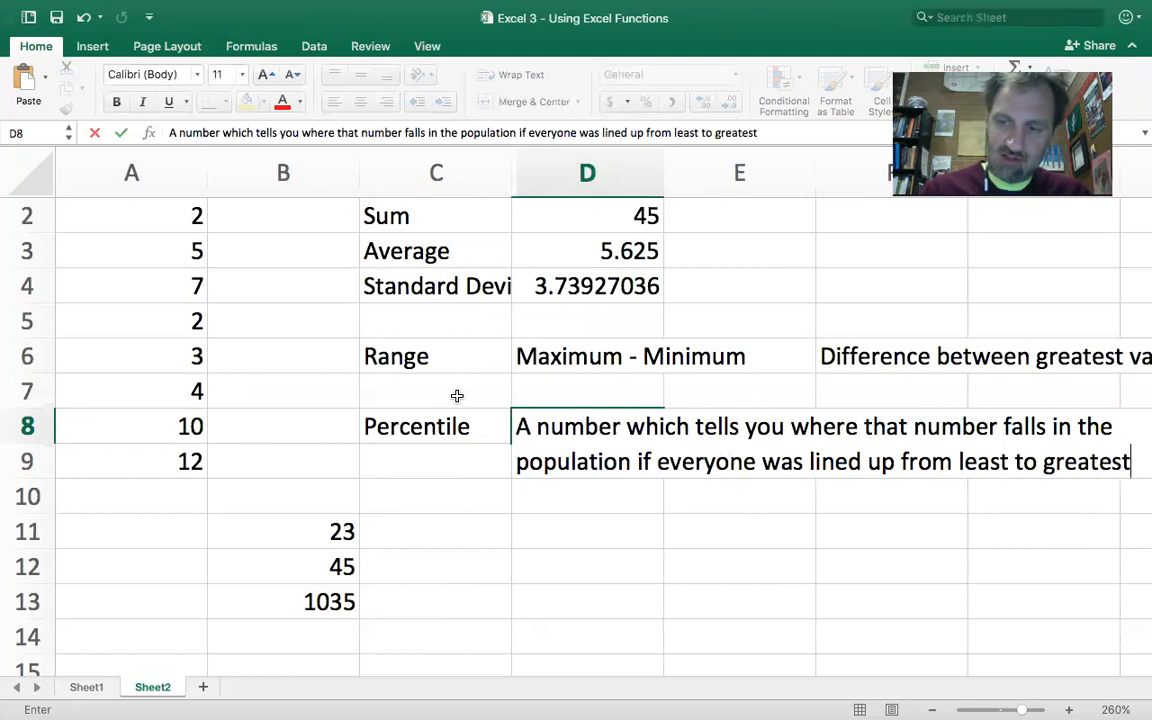
key("Return")
Merge and center cells D8:F9 and wrap the percentile definition's text.
left_click_drag(515, 415, 869, 455)
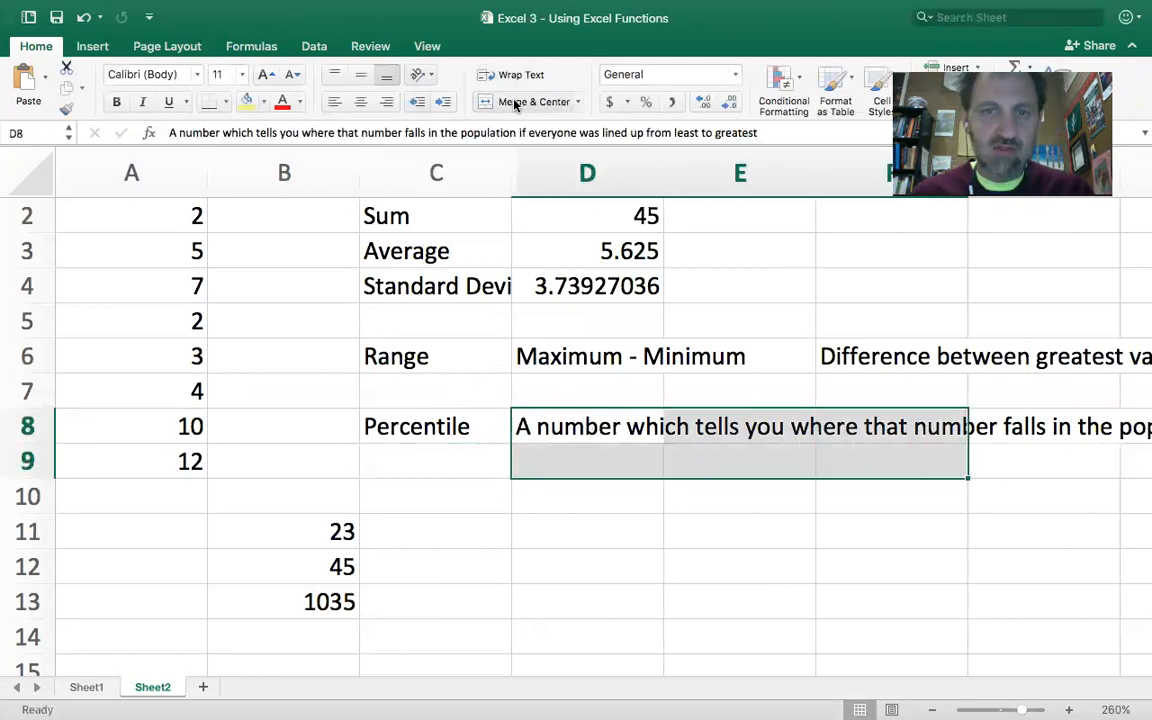
left_click(516, 102)
left_click(521, 74)
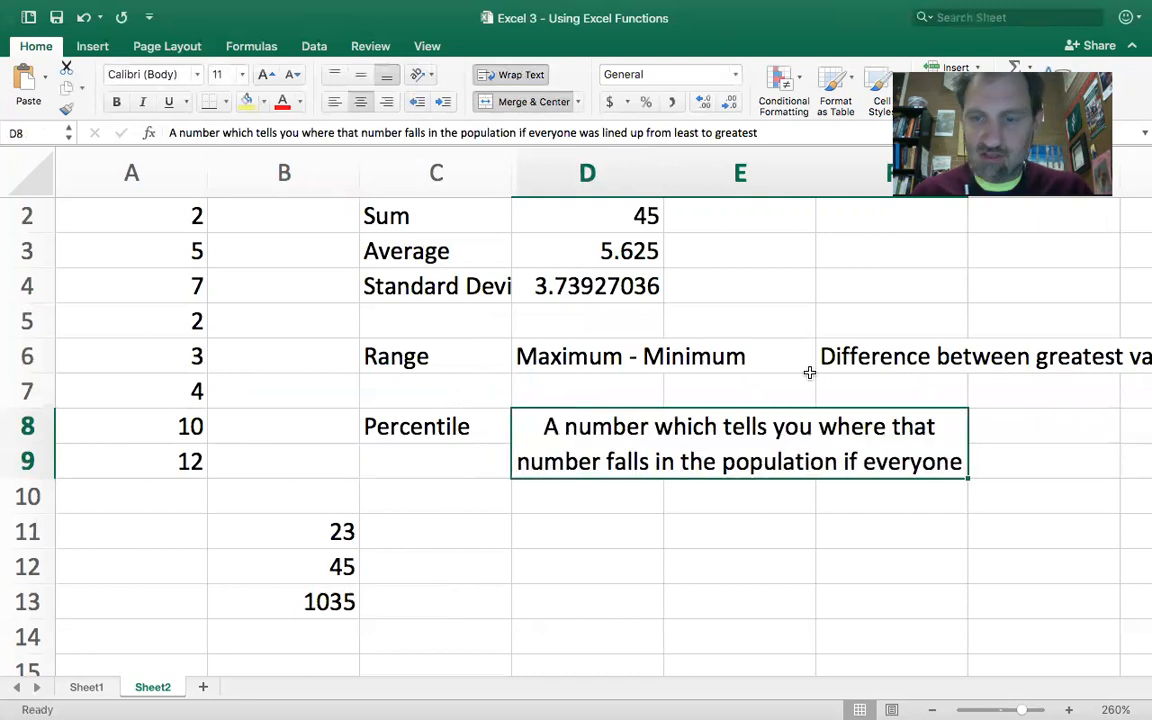
left_click(982, 291)
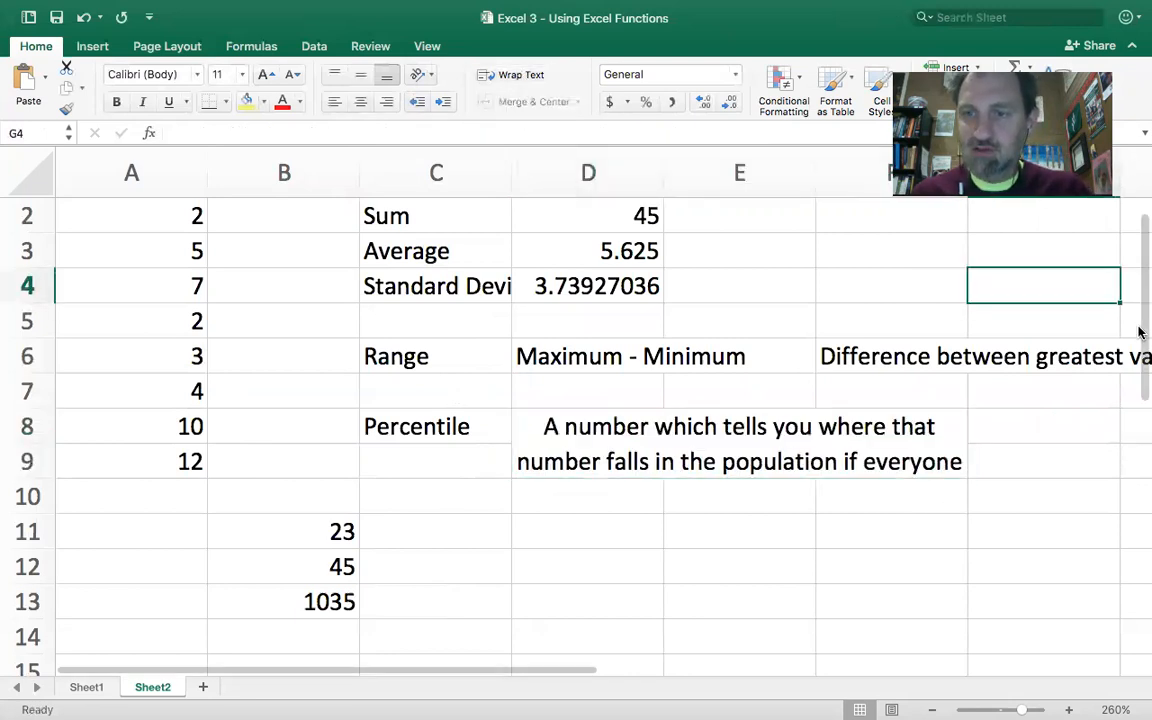
Widen column F so the whole percentile definition fits in its merged cell, and narrow column C slightly.
left_click_drag(967, 173, 1138, 166)
left_click_drag(512, 167, 491, 167)
left_click(696, 590)
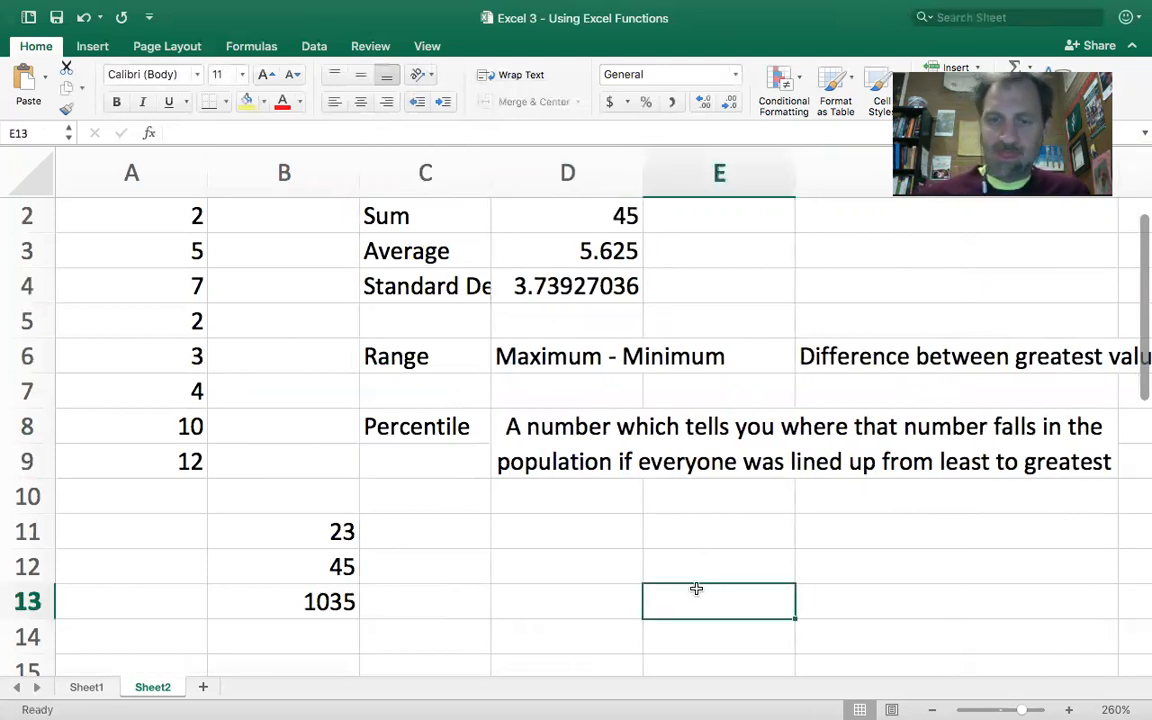
left_click(462, 489)
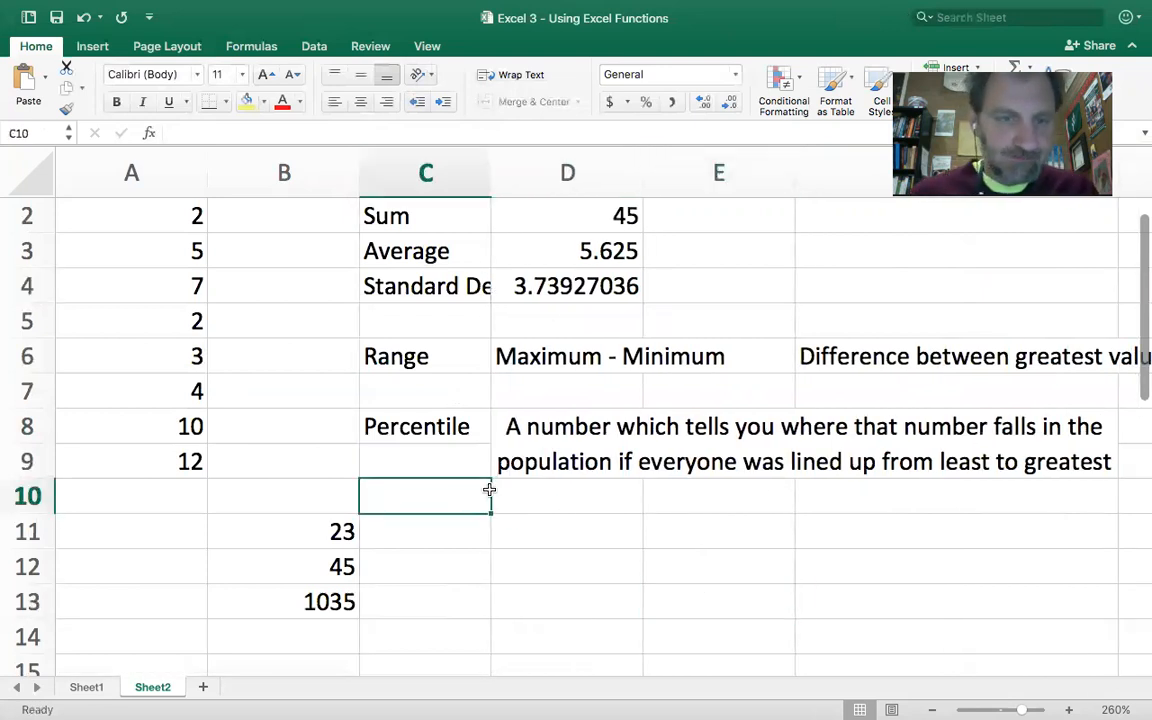
Sort the hot dog values in A2:A9 from smallest to largest.
left_click_drag(147, 219, 149, 447)
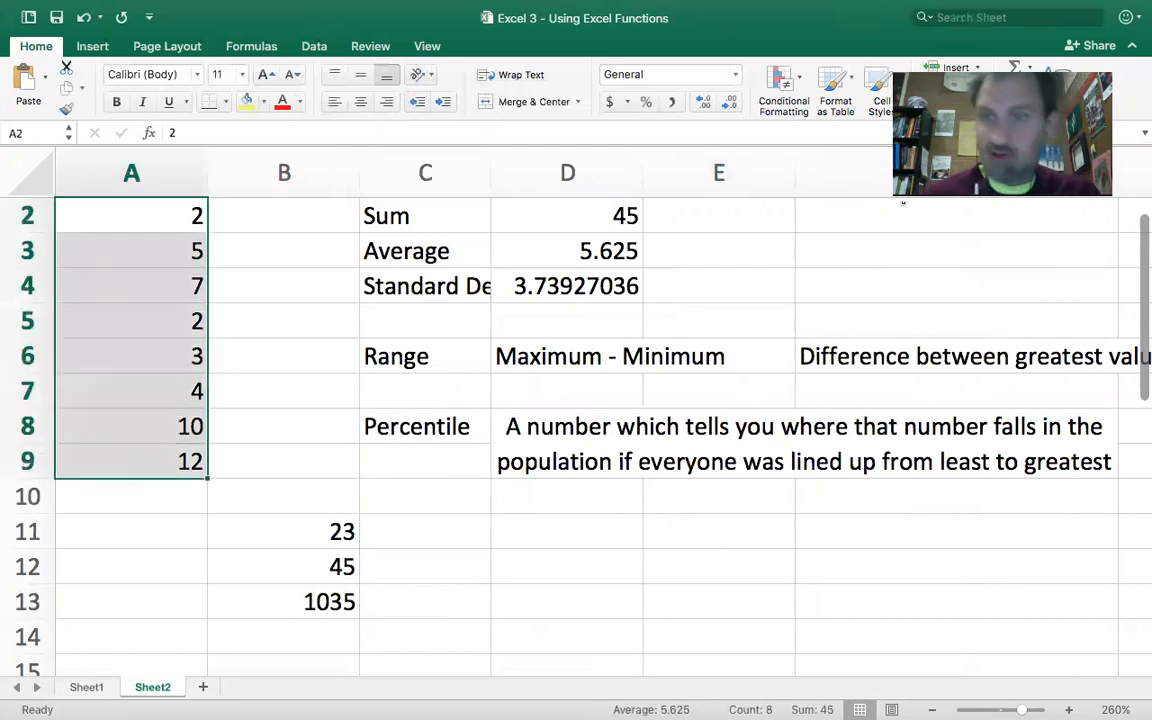
left_click(1060, 80)
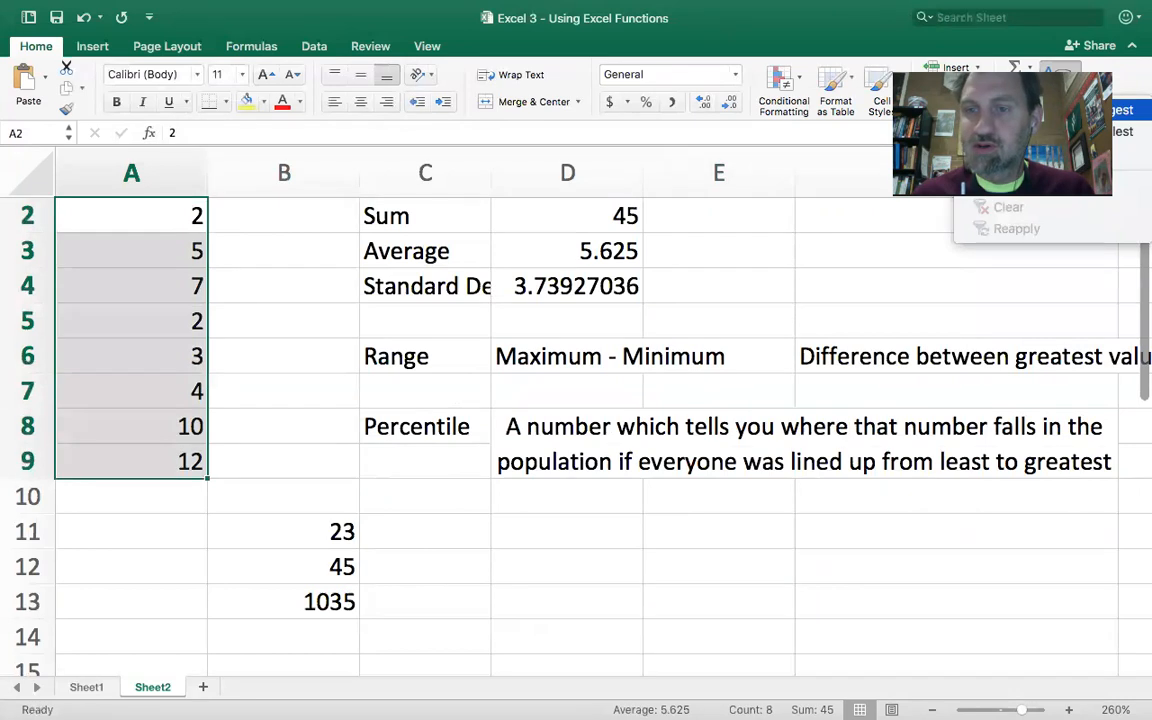
left_click(300, 385)
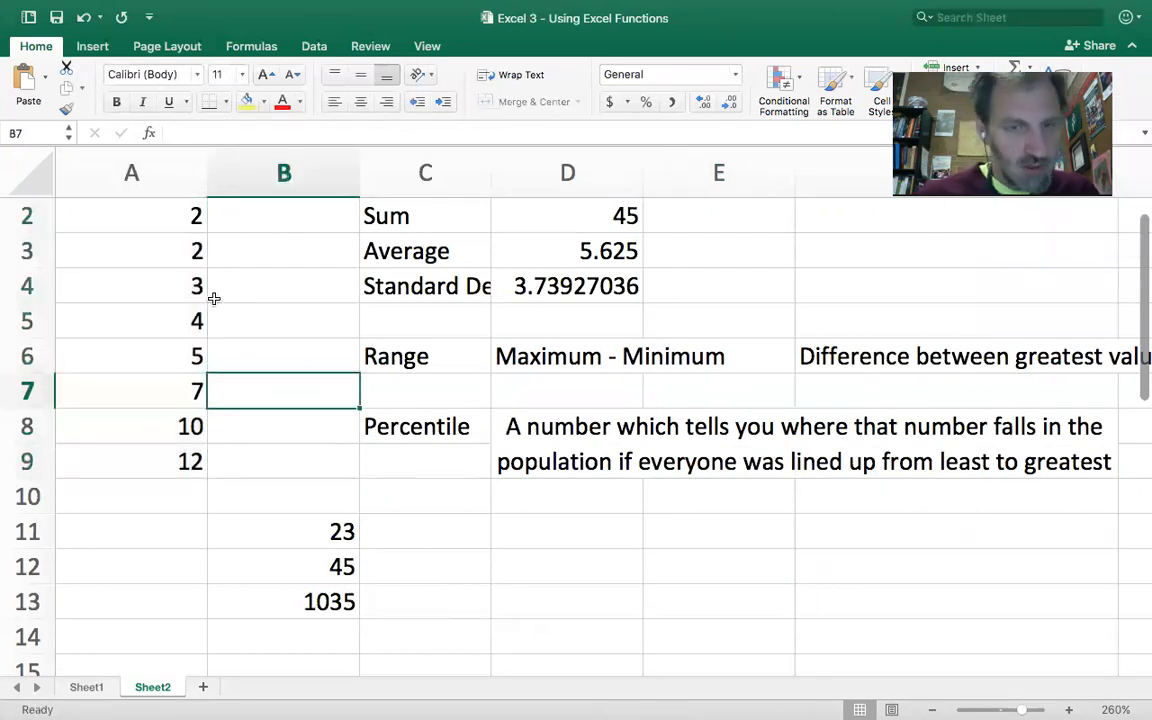
scroll(214, 298, "up", 2)
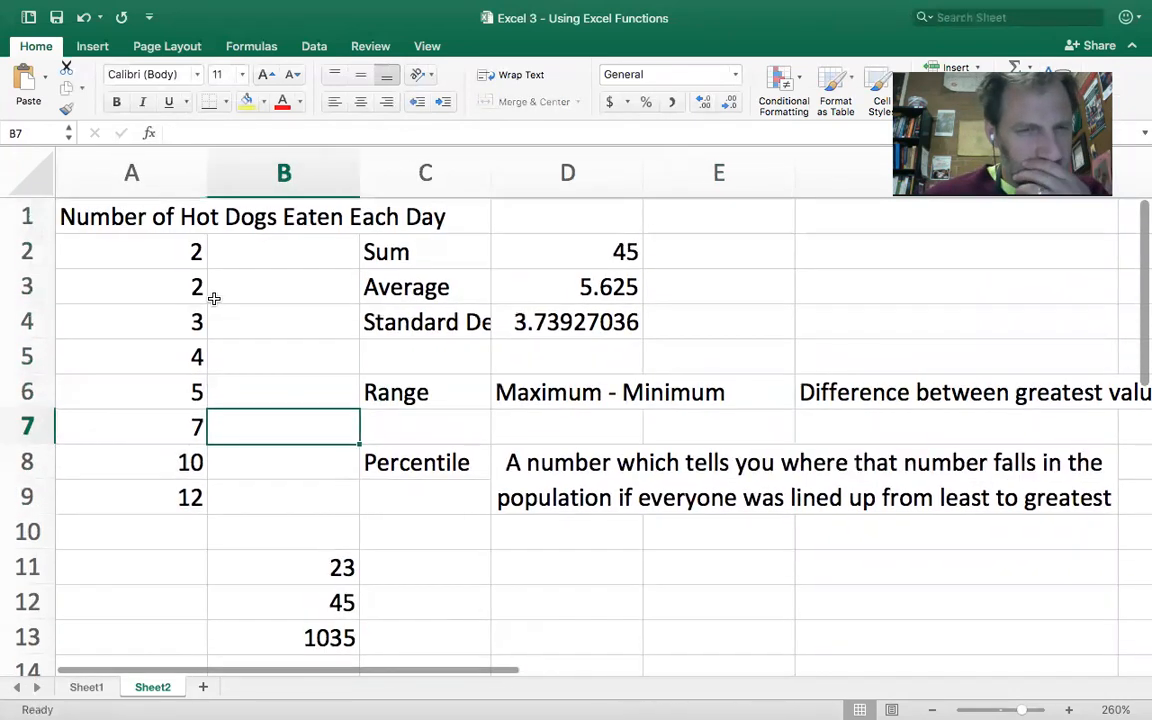
left_click(158, 494)
left_click(186, 240)
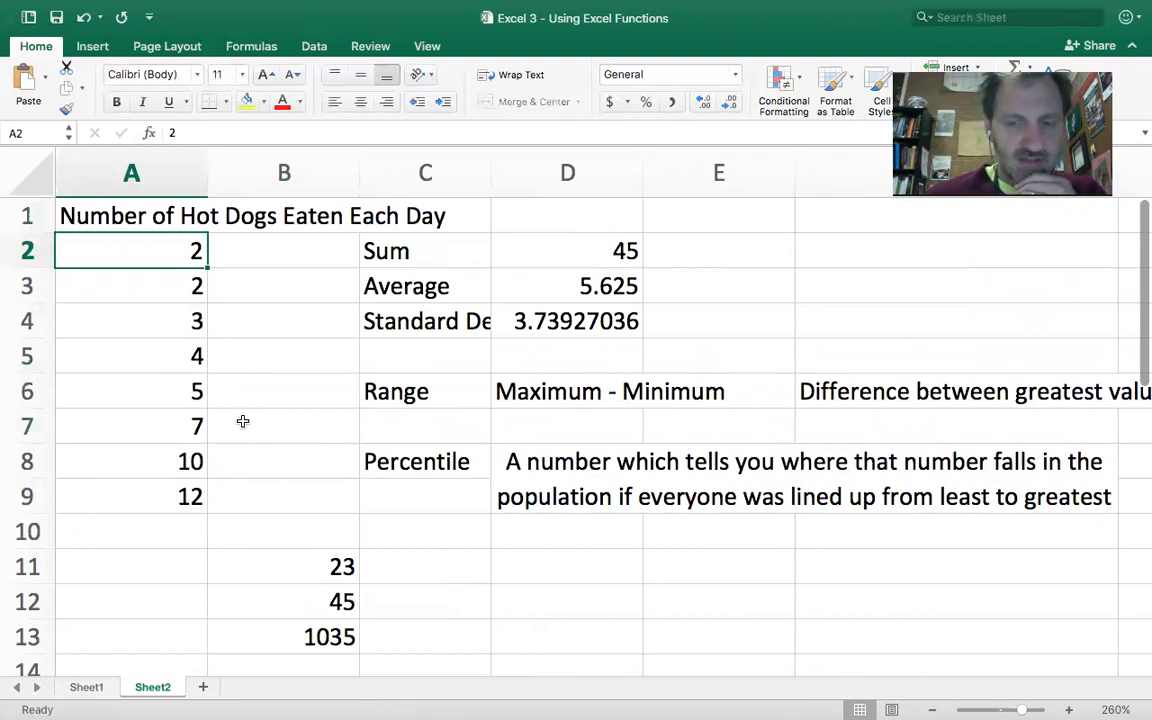
Enter the label "50th Percentile" in cell C10.
left_click(428, 538)
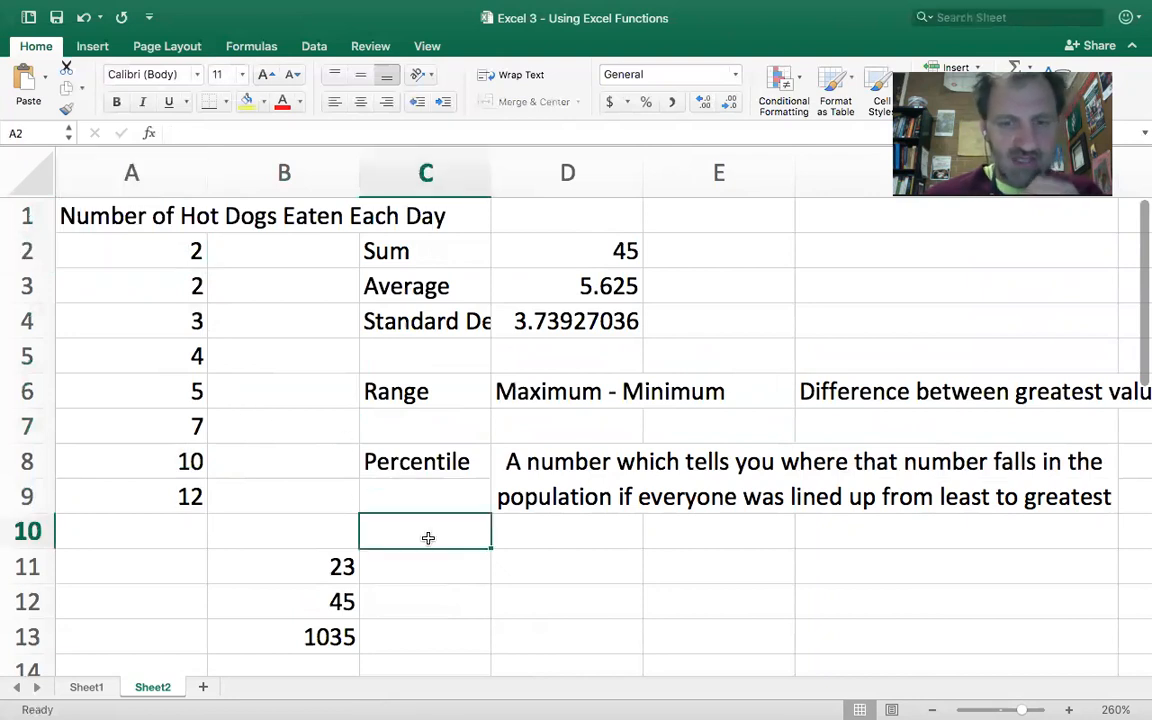
type("50th")
type("Percentile")
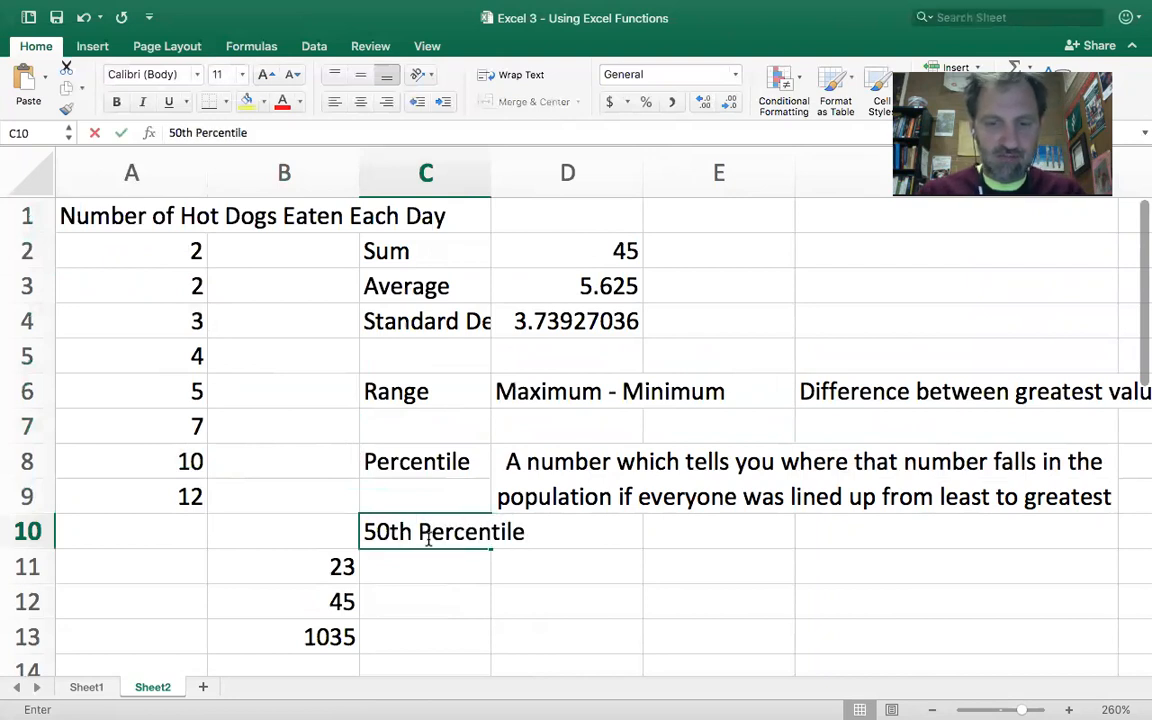
key("Tab")
Enter the explanation "The number that 50% of the population is below" in cell D10.
type("The number ")
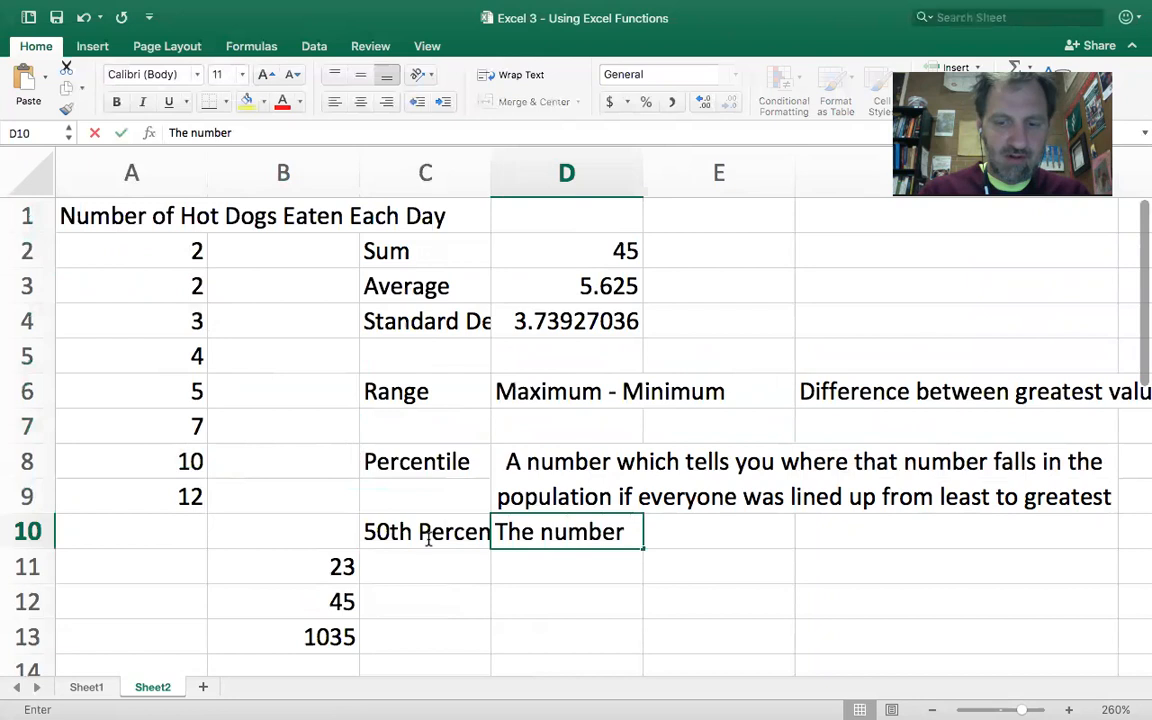
type("that 50% ")
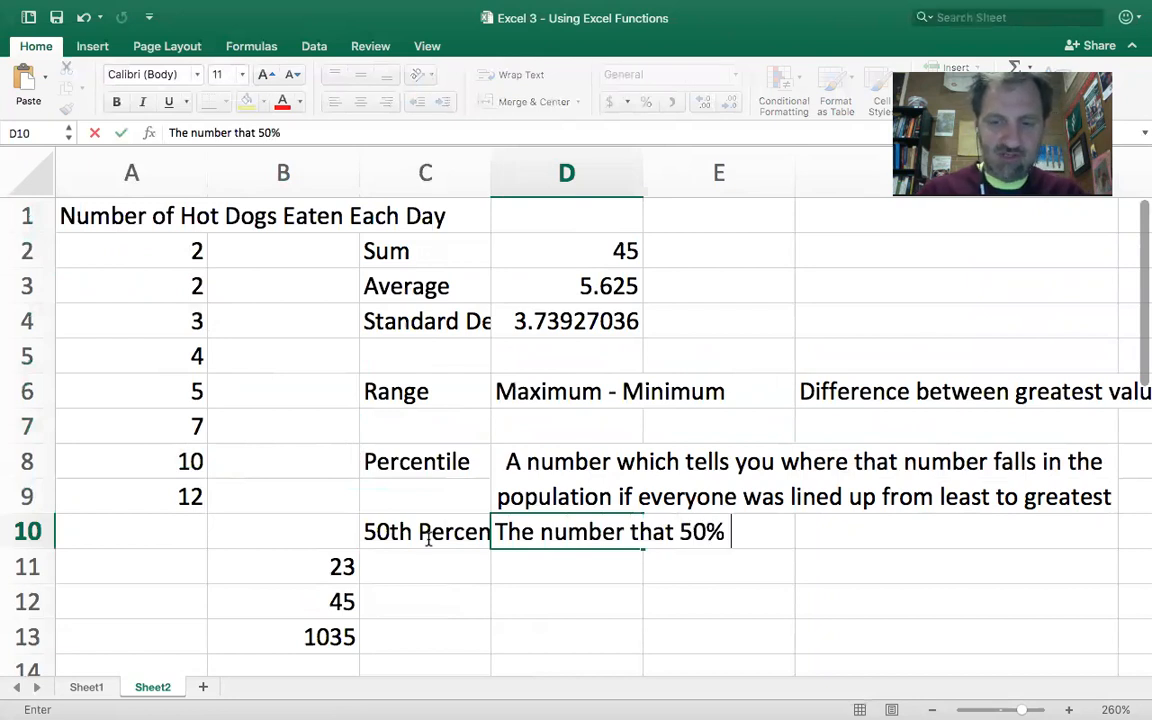
type("of the population")
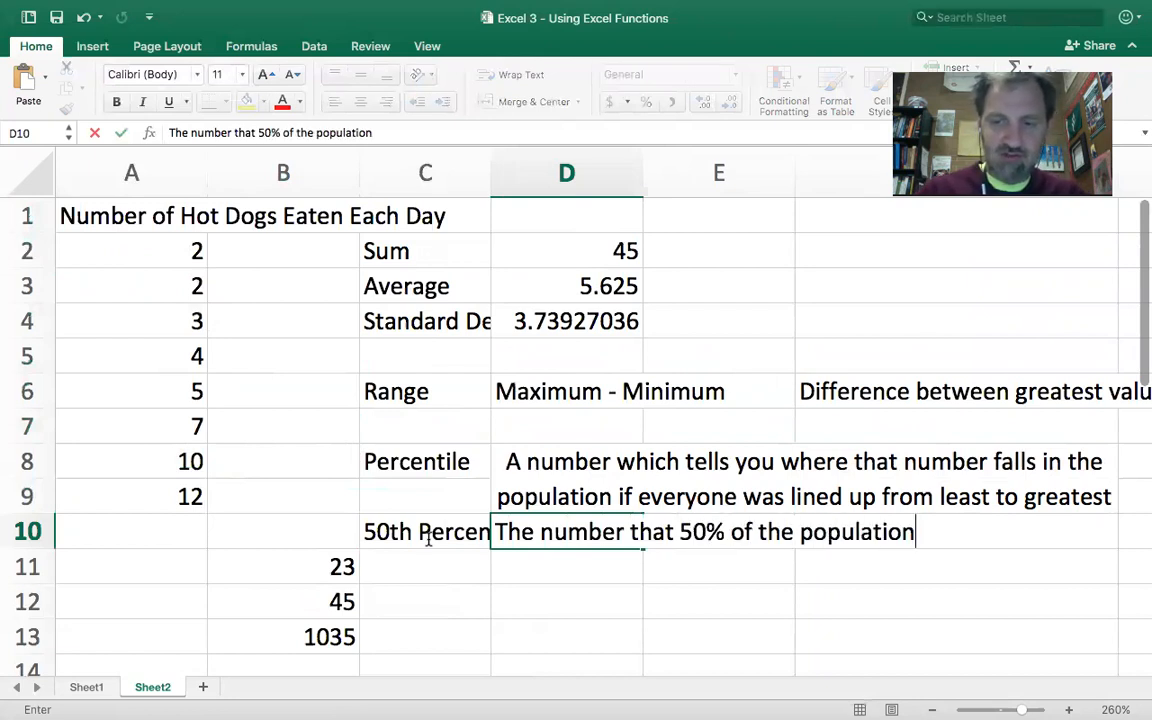
type(" is below")
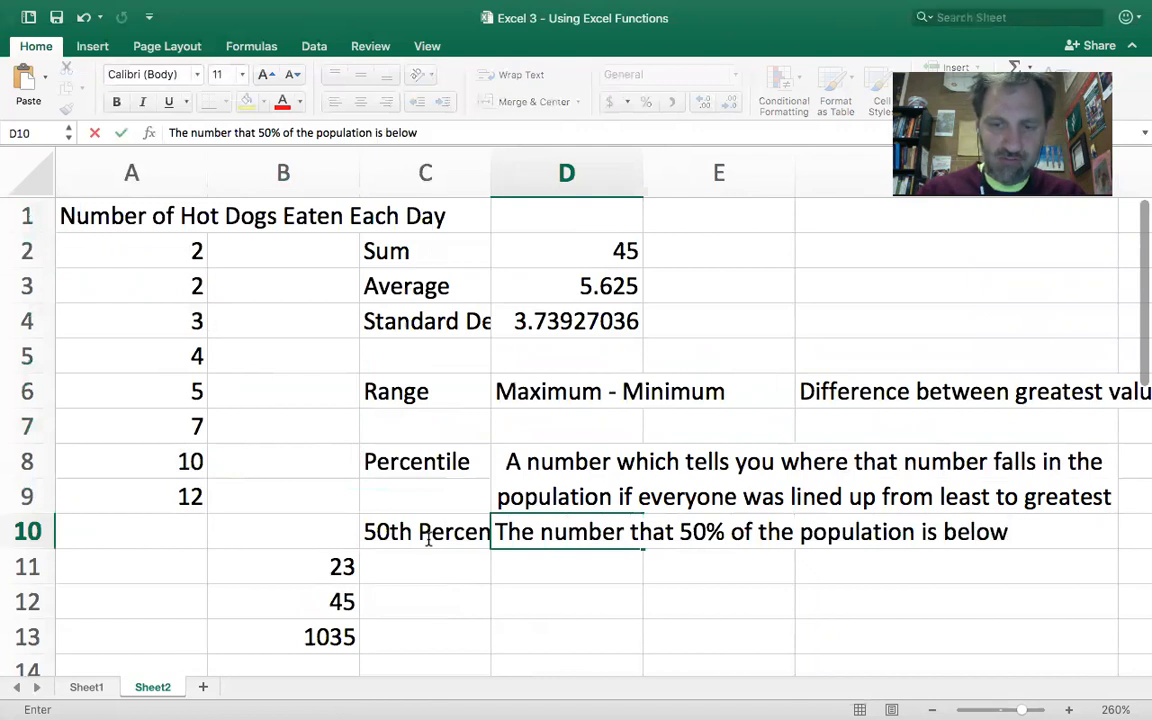
key("Return")
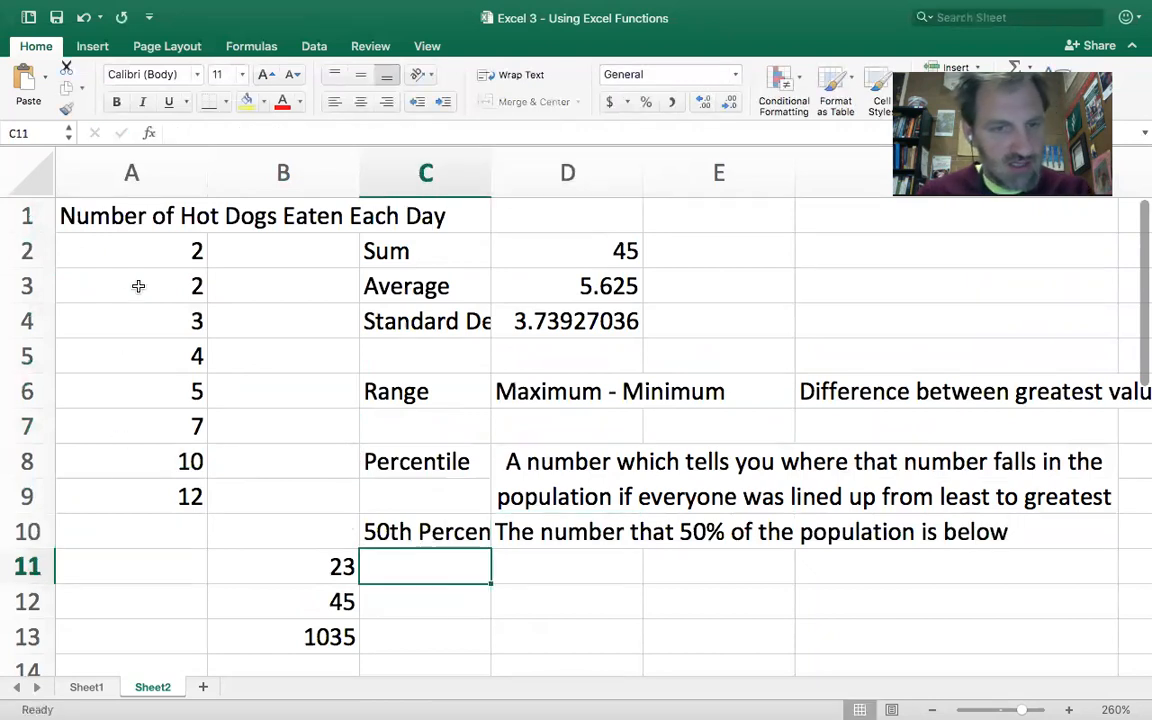
Select the sorted values in A2:A9 and the two middle values in A5:A6 to examine where the 50th percentile falls.
left_click_drag(140, 250, 149, 483)
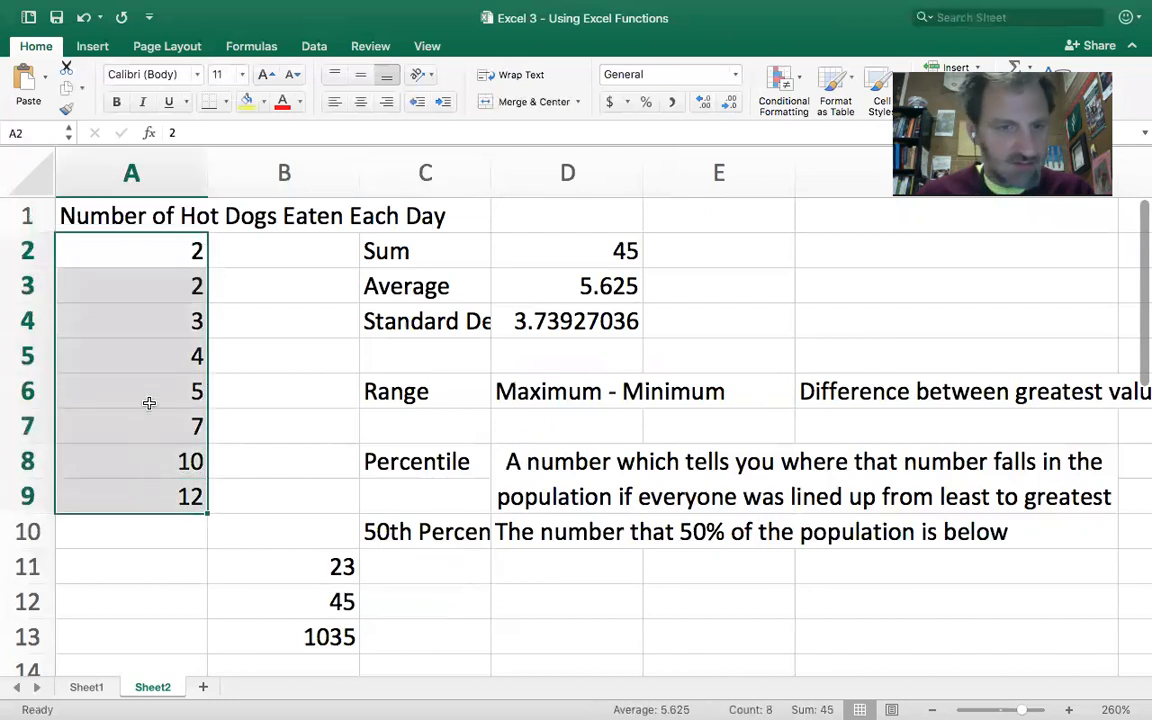
left_click(145, 351)
left_click_drag(171, 386, 165, 368)
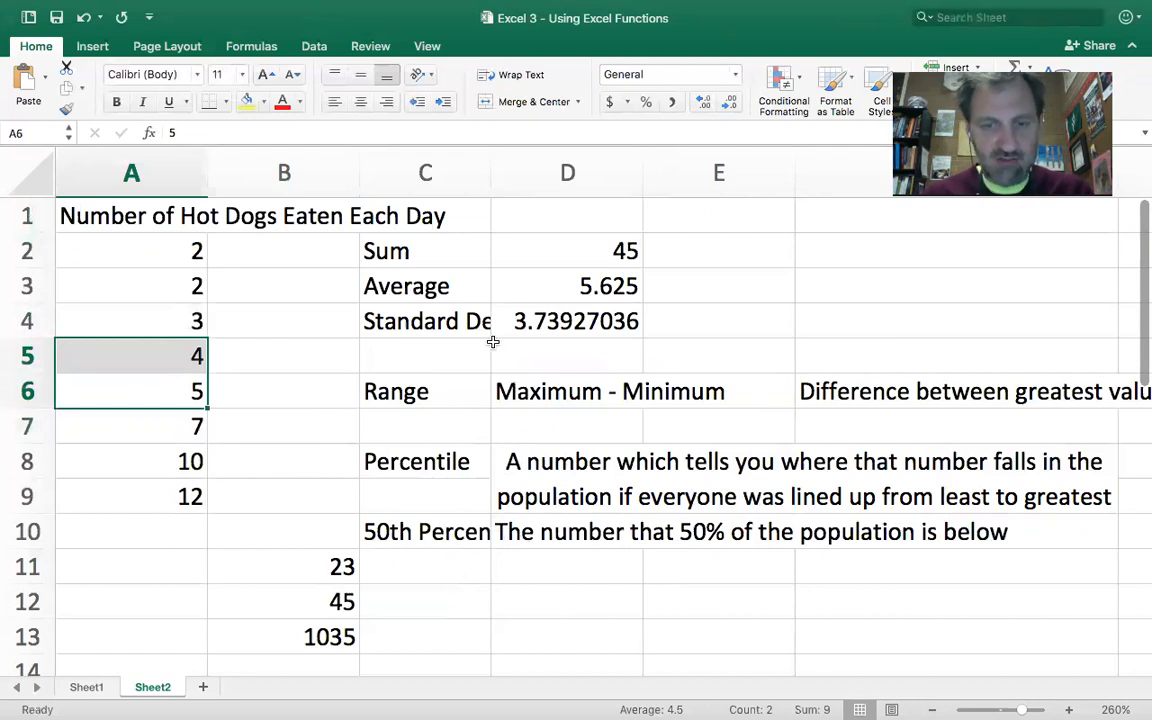
Widen column C to a width of about 9.50.
left_click_drag(489, 176, 503, 178)
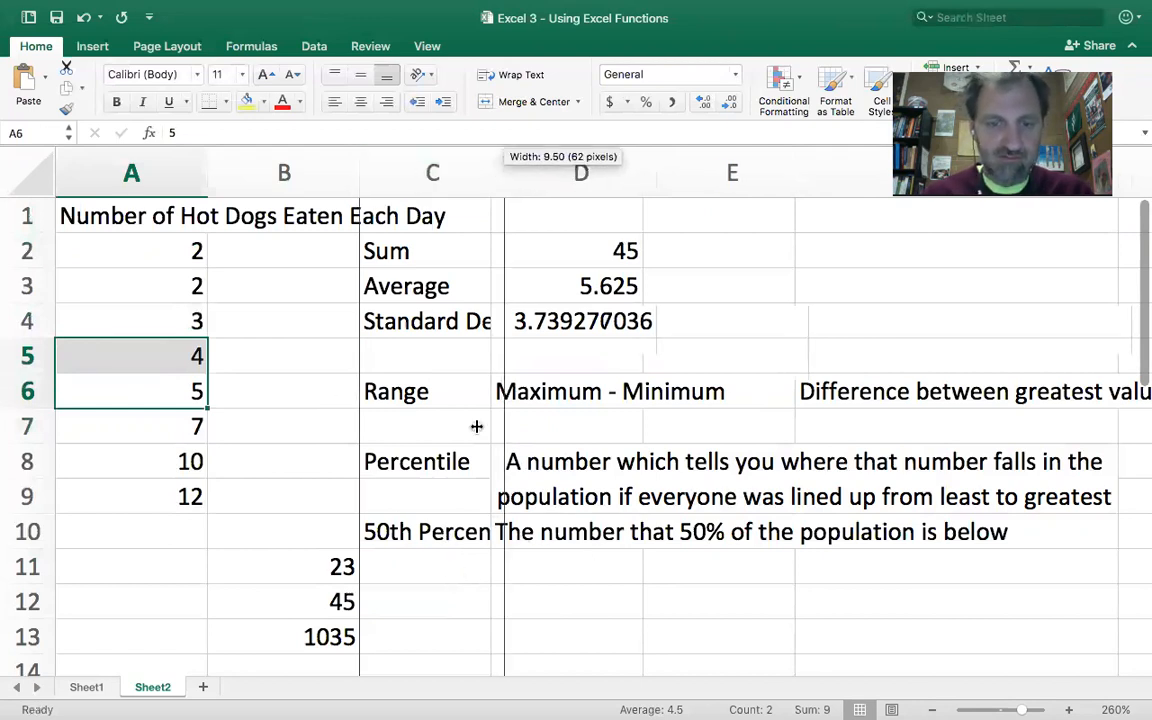
Calculate the 50th percentile of A2:A9 in cell C11 with PERCENTILE.INC and a k value of .5.
left_click(452, 566)
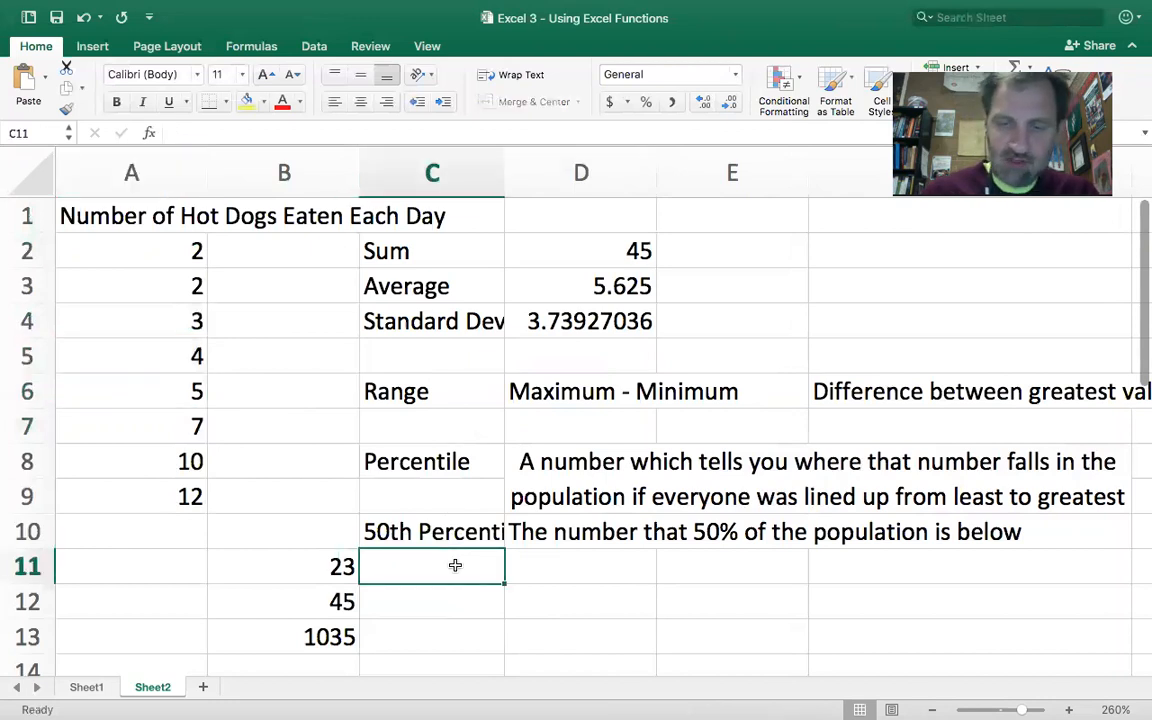
type("=percen")
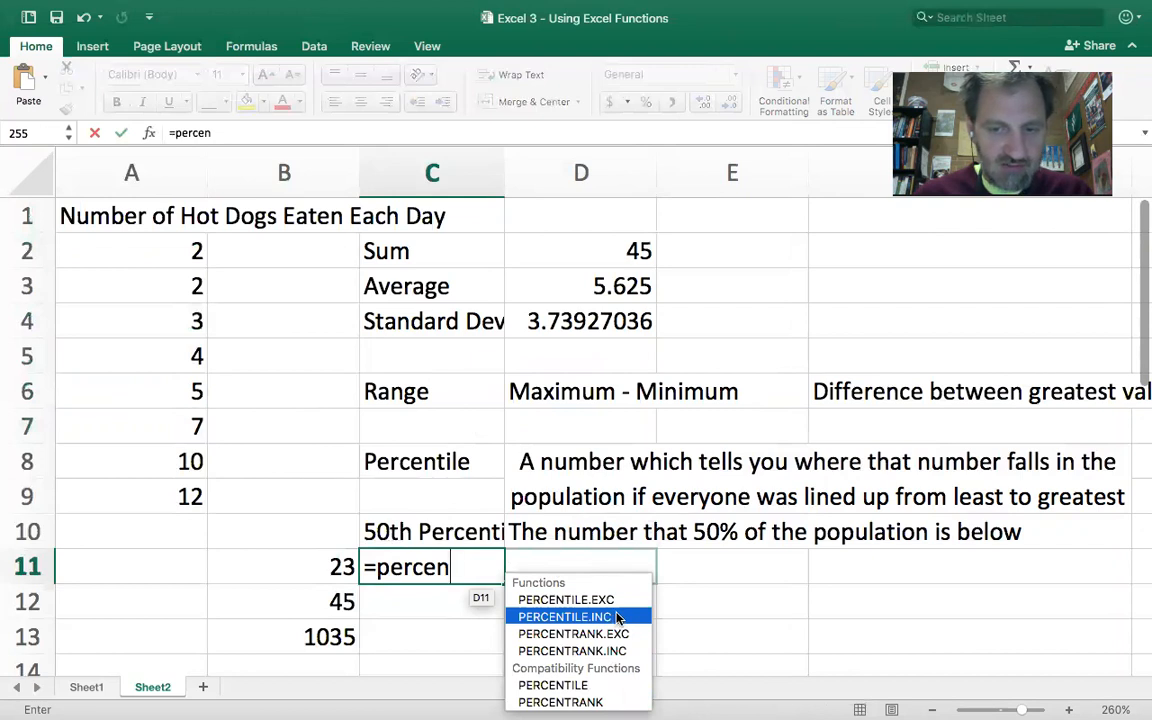
double_click(617, 617)
left_click(580, 602)
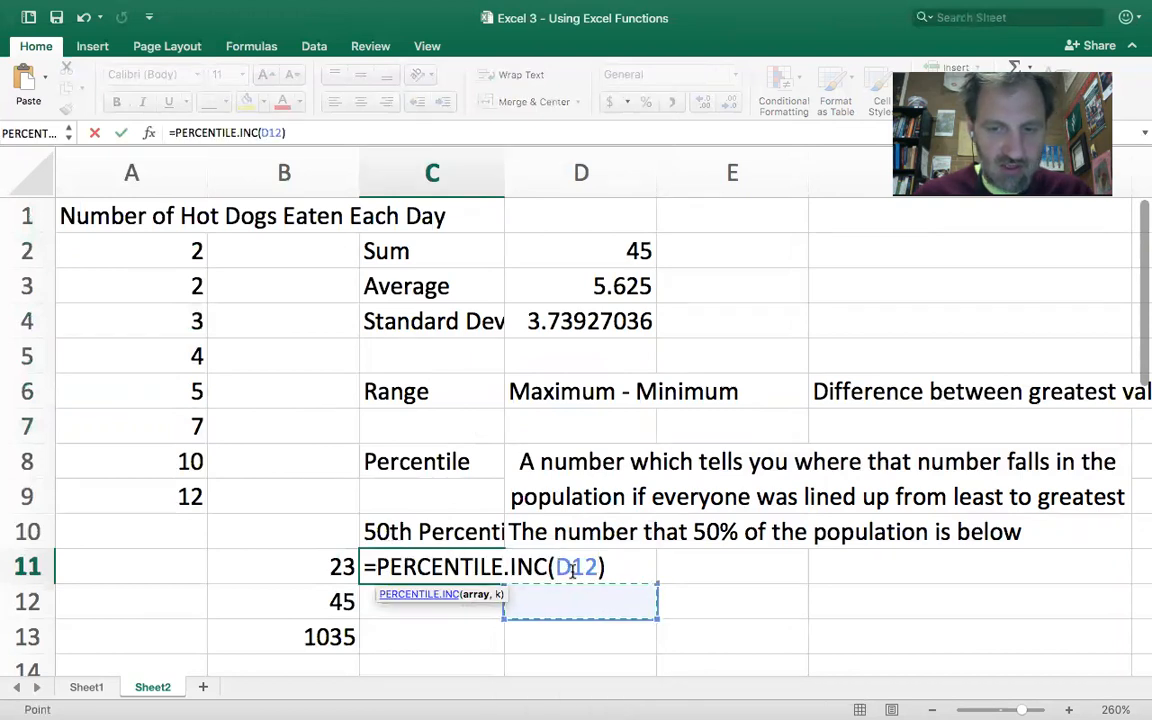
key("BackSpace")
key("BackSpace")
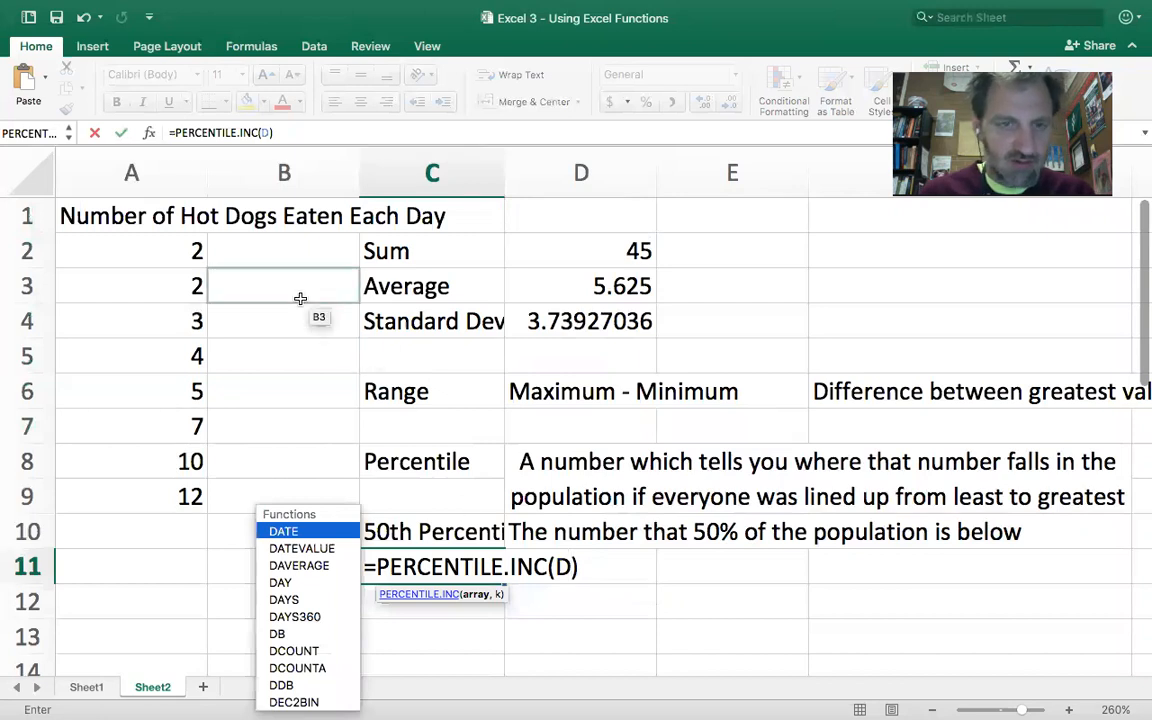
key("BackSpace")
left_click_drag(172, 253, 169, 490)
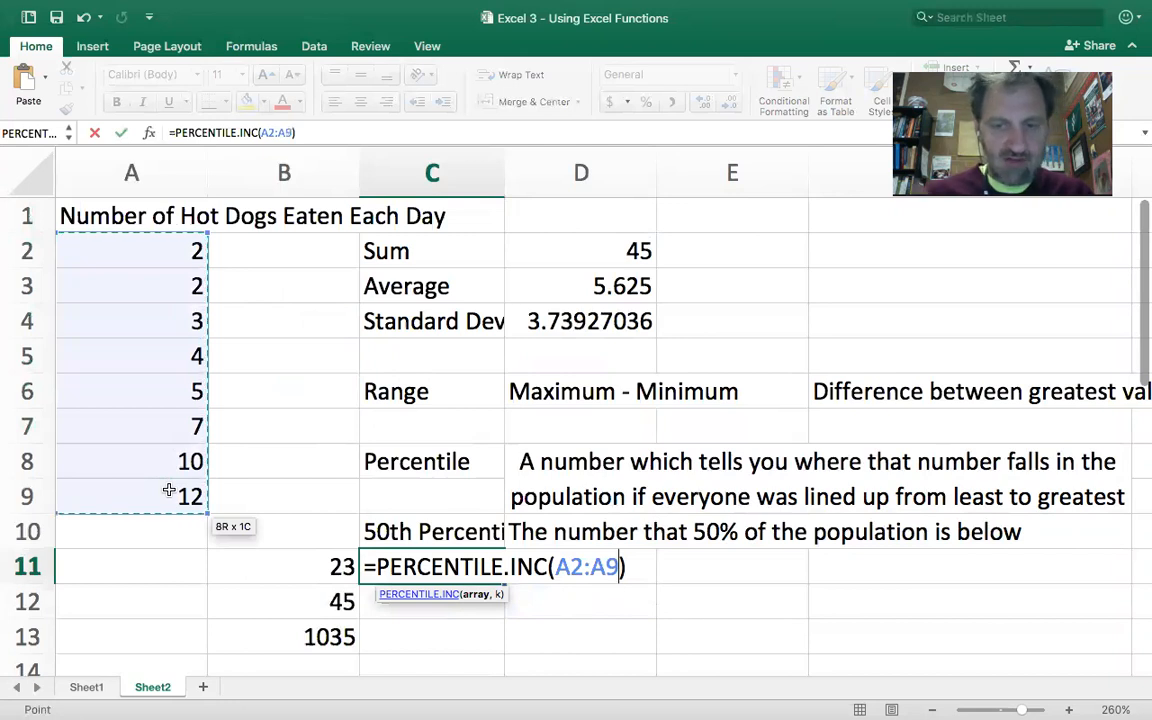
type(",")
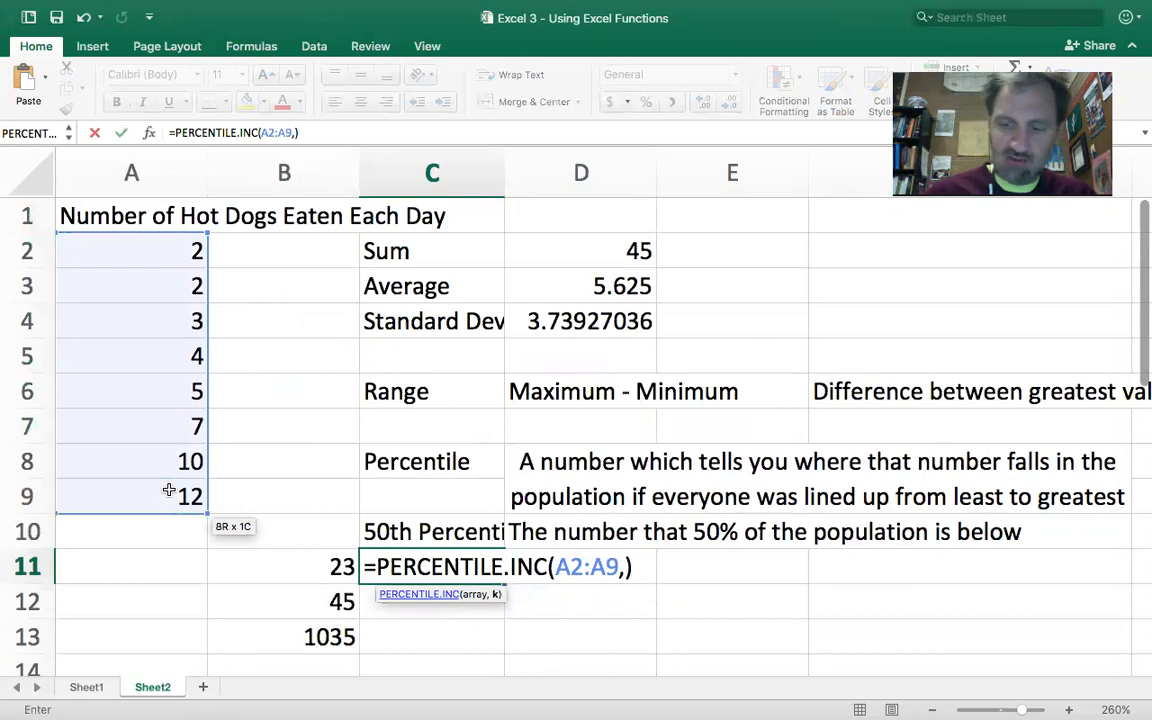
type(".5")
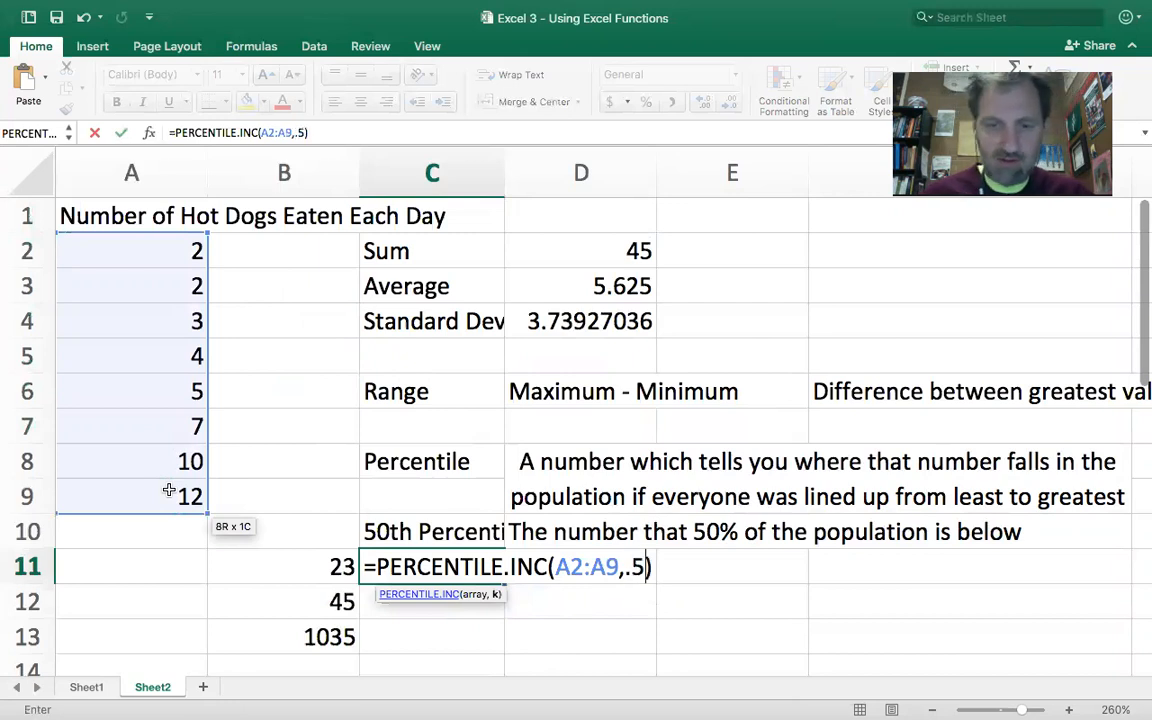
key("Return")
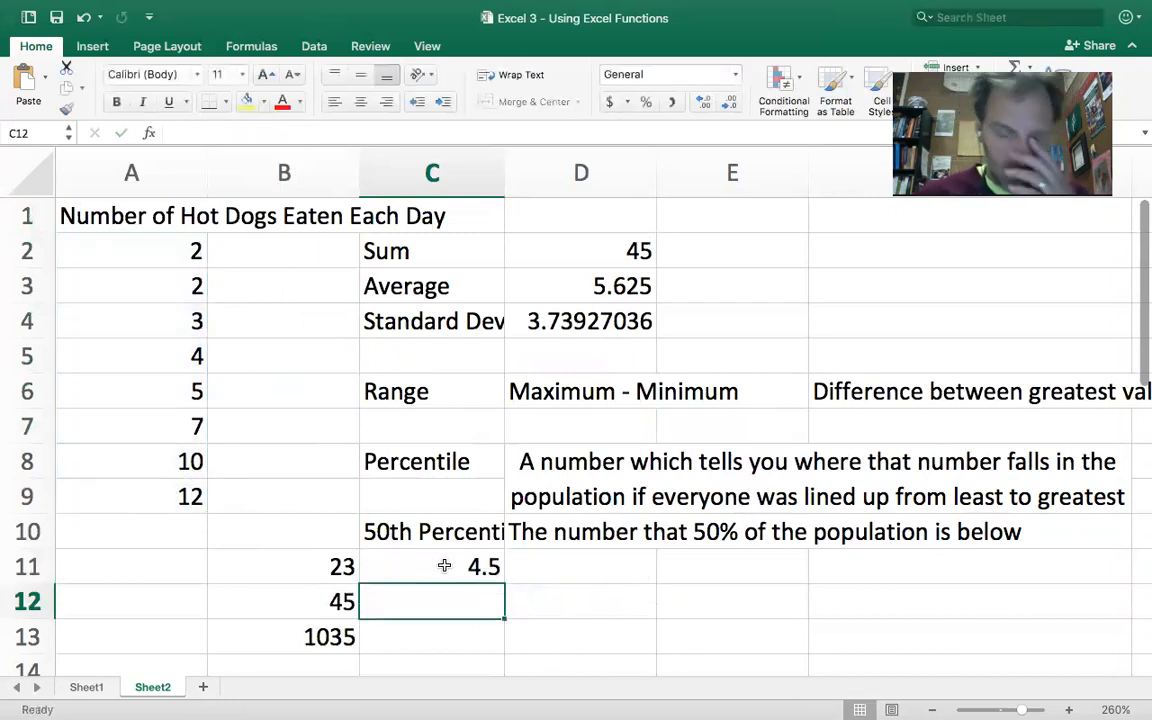
left_click(444, 566)
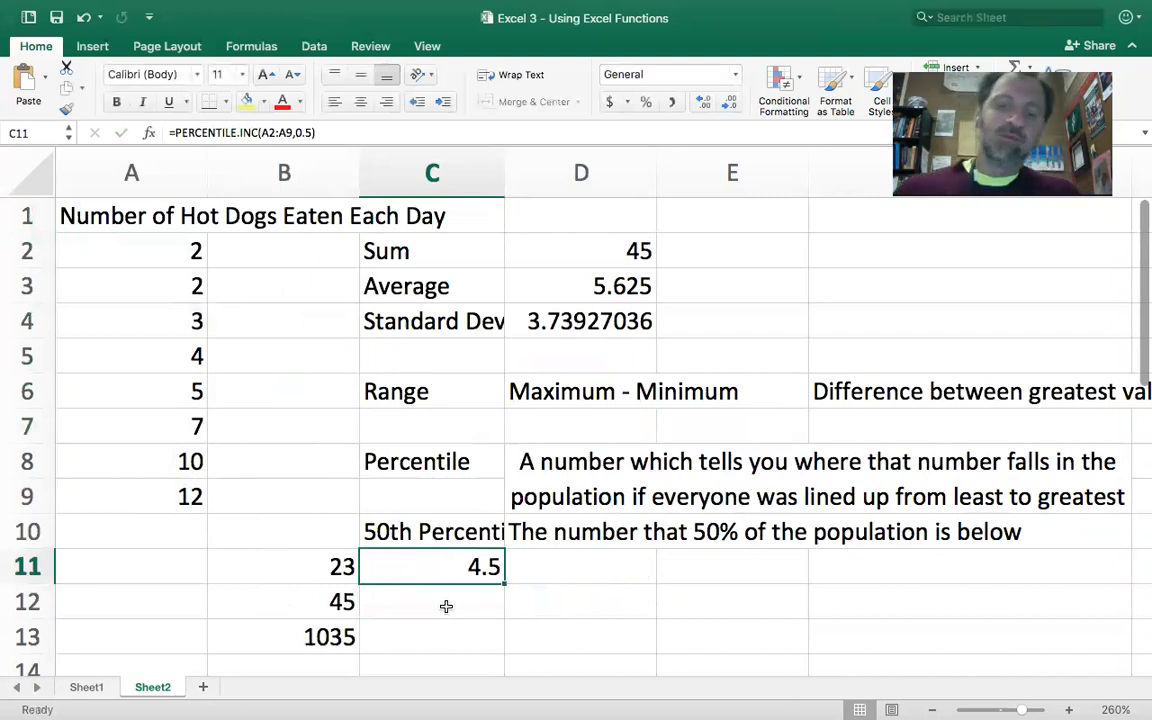
Enter the label "10th Percentile" in cell C12.
left_click(450, 605)
type("10th Percent")
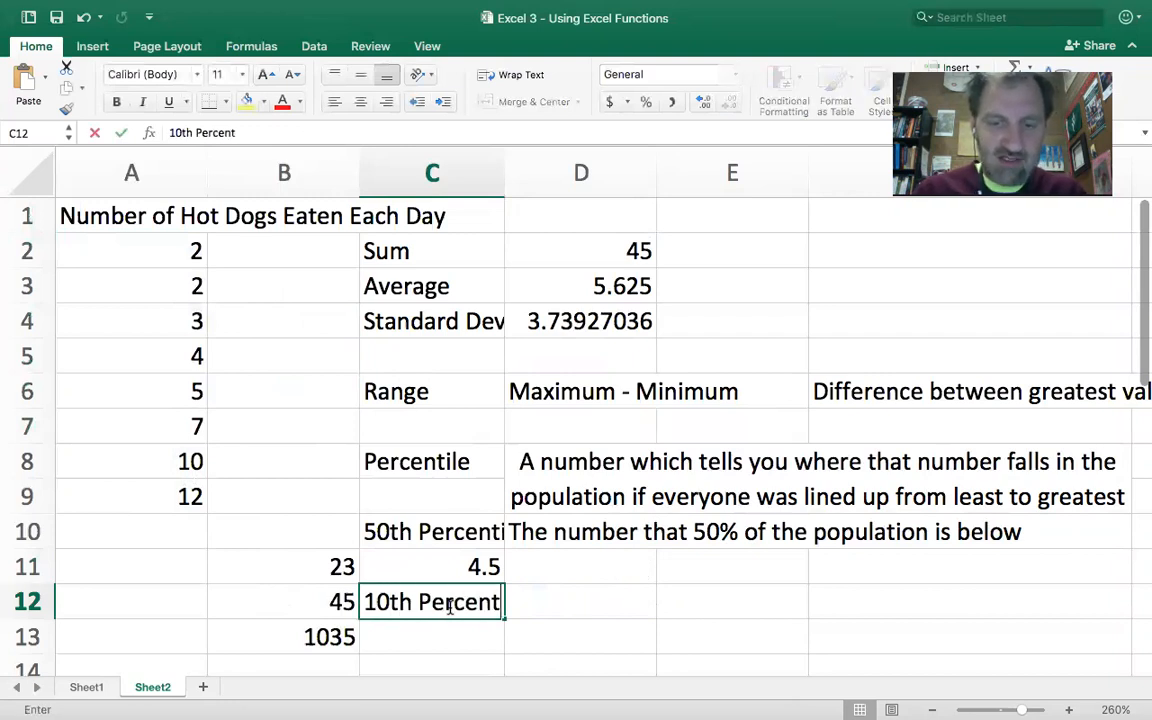
type("ile")
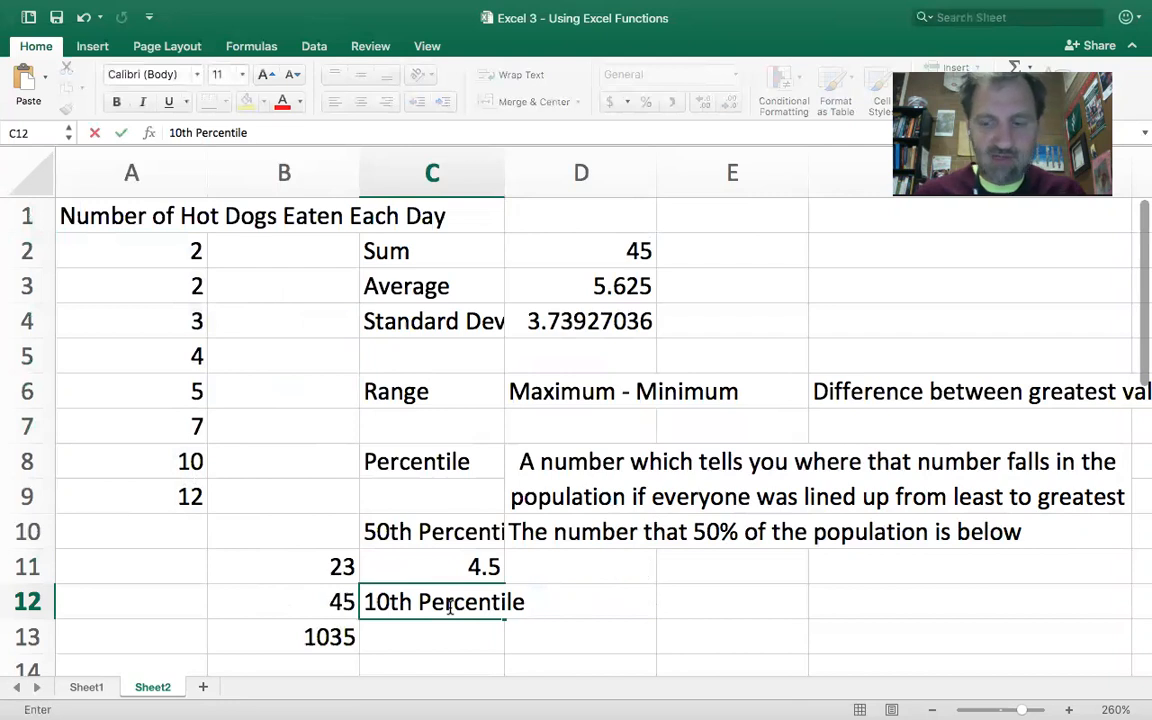
key("Return")
key("Right")
key("Left")
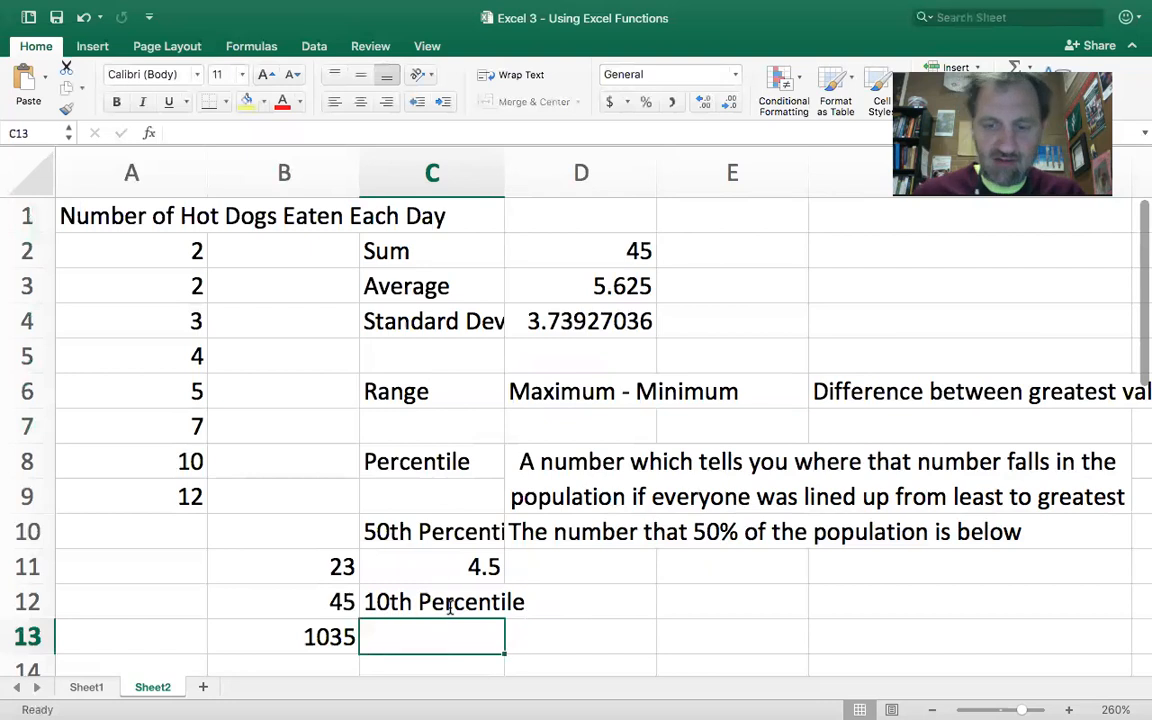
type("=percentile")
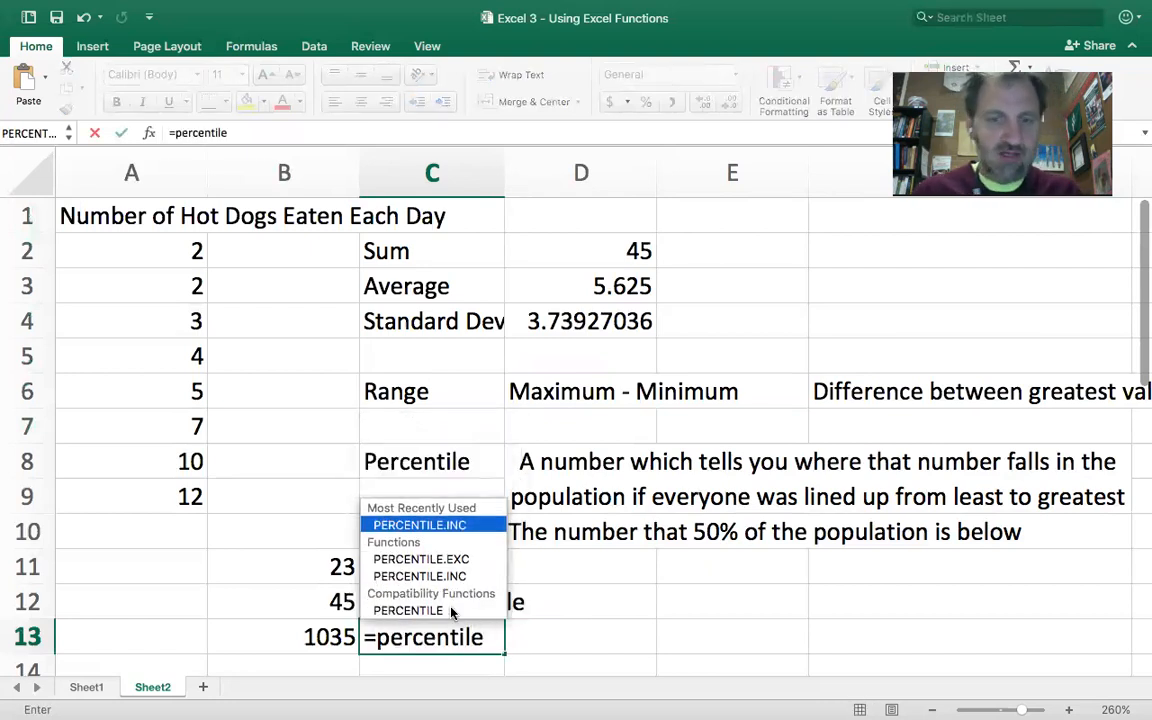
left_click(450, 610)
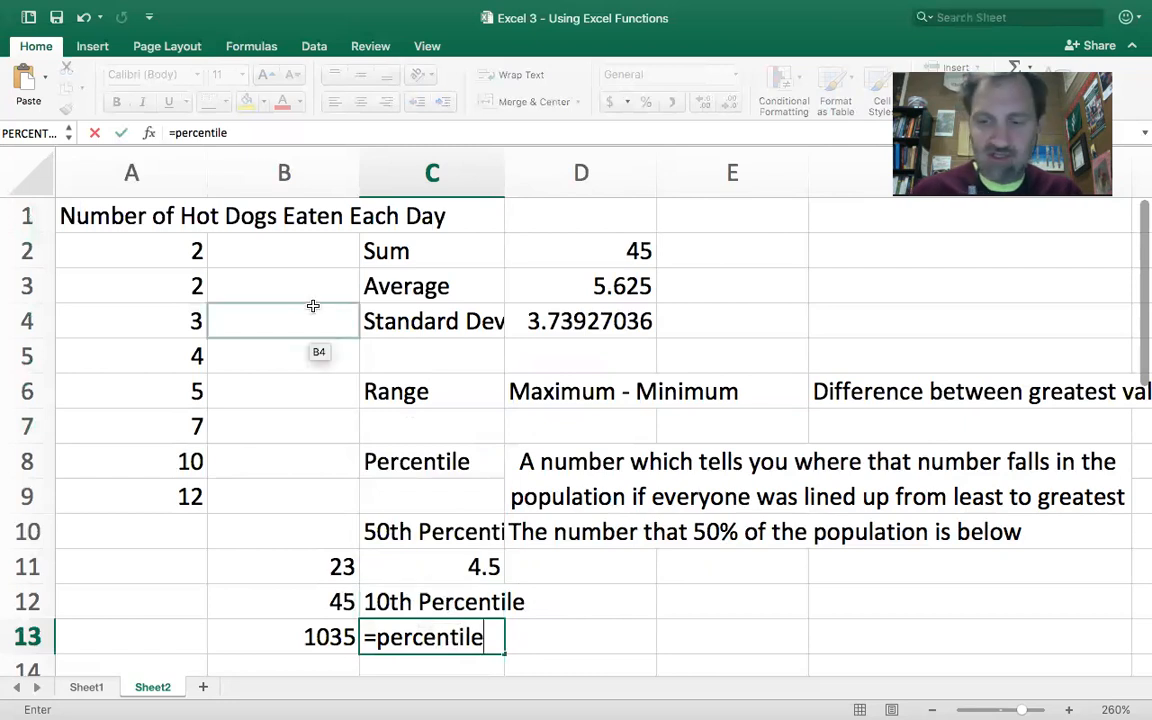
key("BackSpace")
key("BackSpace")
key("BackSpace")
key("BackSpace")
key("BackSpace")
key("BackSpace")
key("BackSpace")
key("BackSpace")
key("BackSpace")
key("BackSpace")
key("BackSpace")
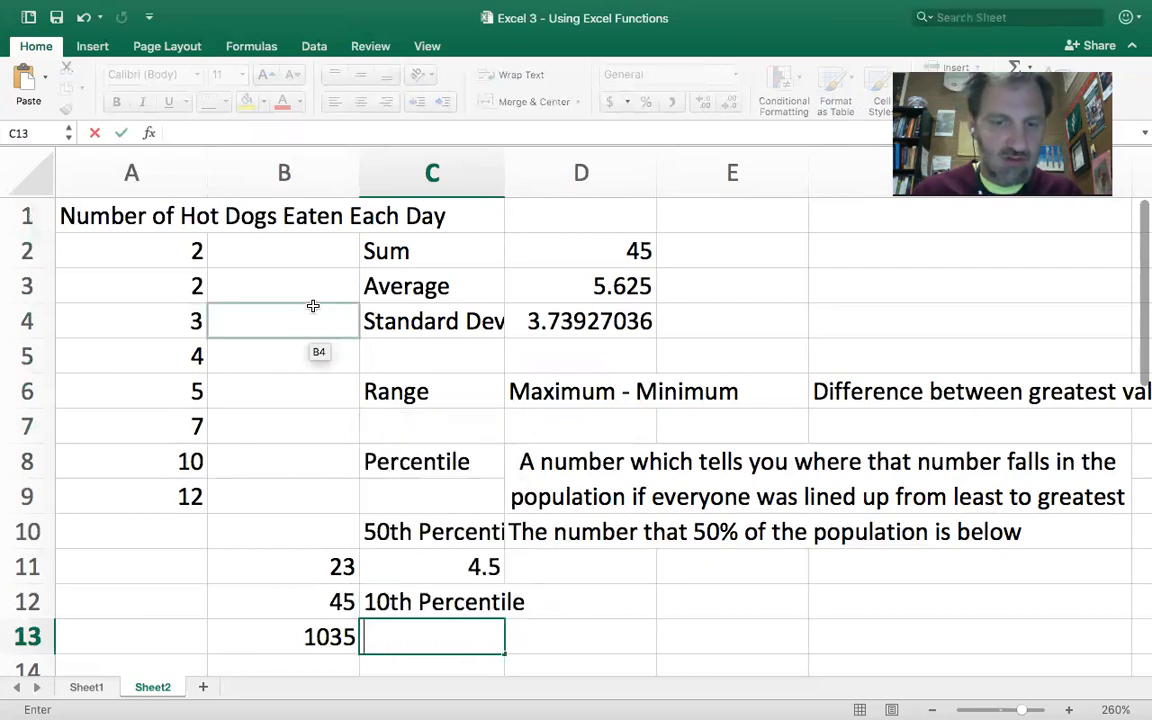
right_click(93, 688)
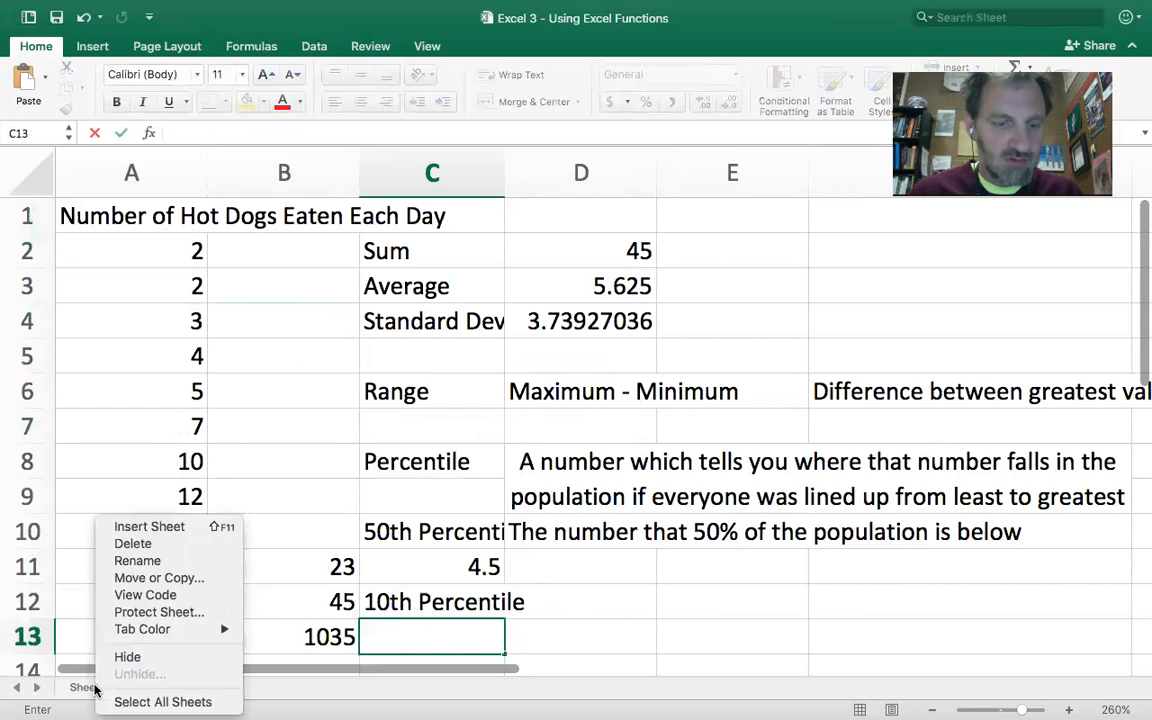
left_click(435, 606)
left_click(160, 687)
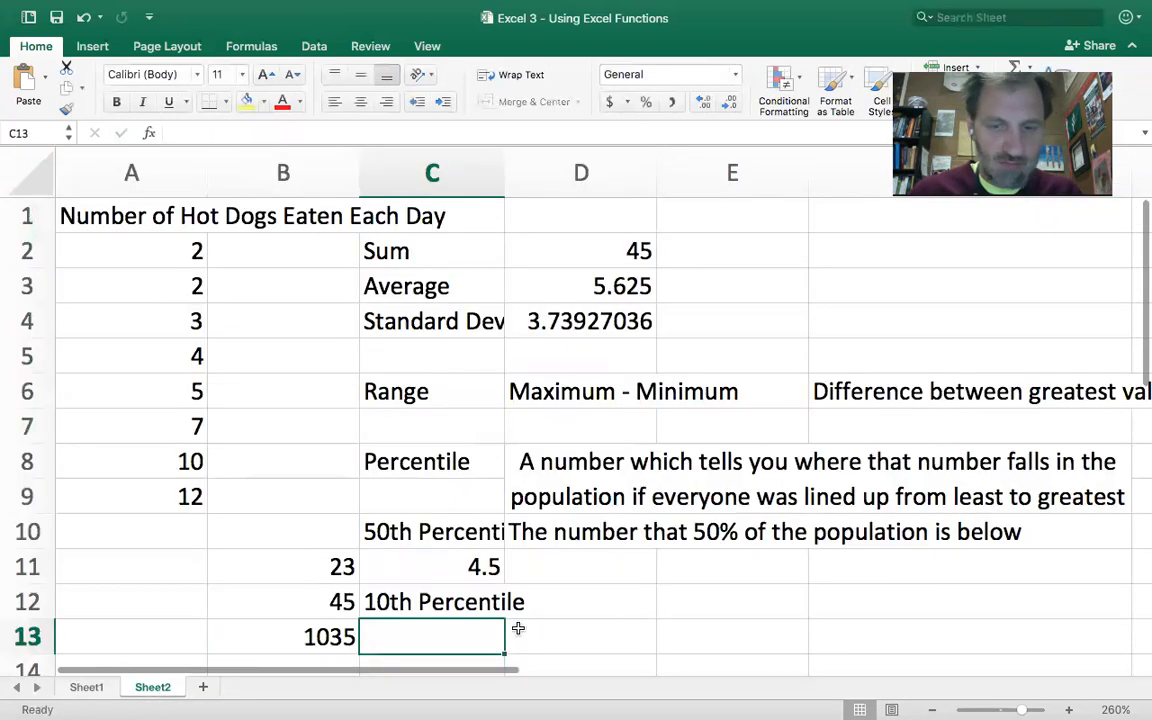
Change the label in cell C12 to "90th Percentile".
double_click(392, 605)
left_click_drag(391, 605, 364, 604)
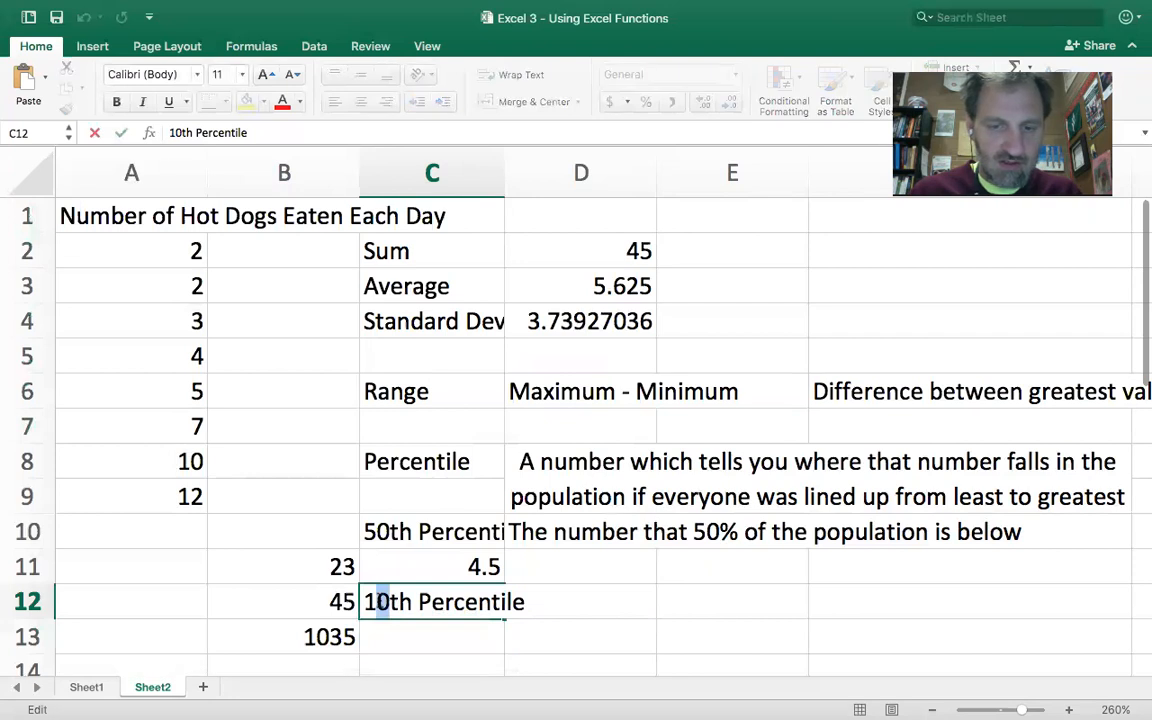
key("BackSpace")
type("90")
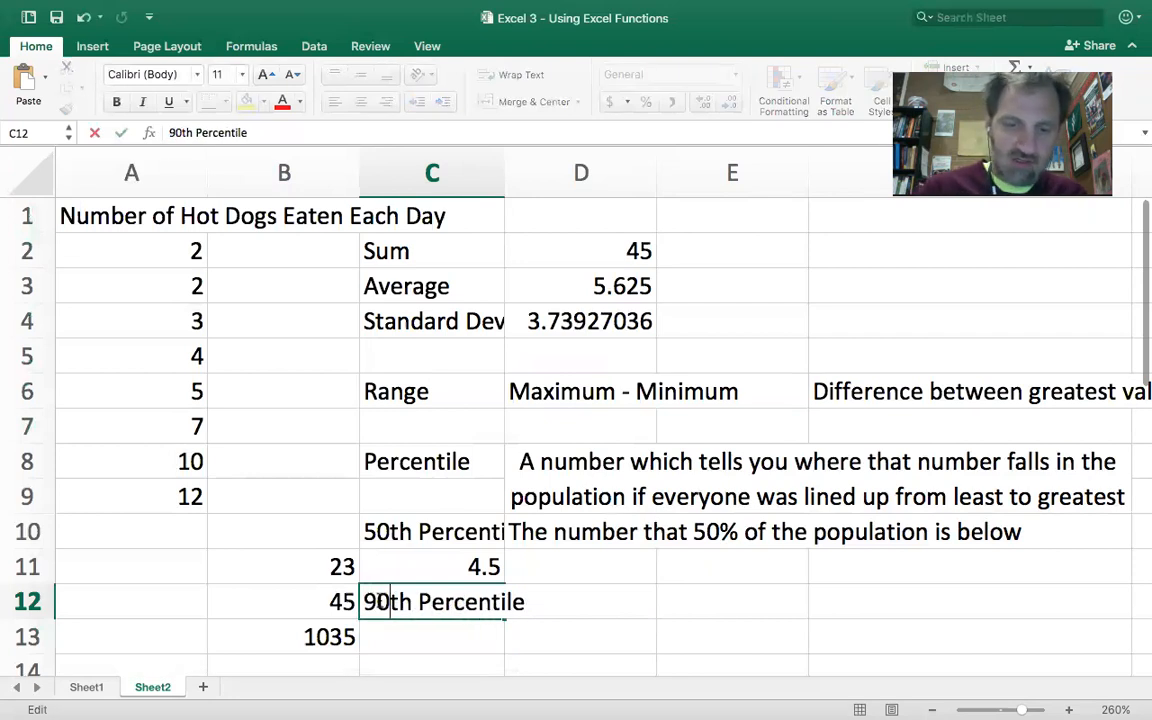
Calculate the 90th percentile of A2:A9 in cell C13 with PERCENTILE.INC and a k value of 0.9.
left_click(410, 630)
type("=")
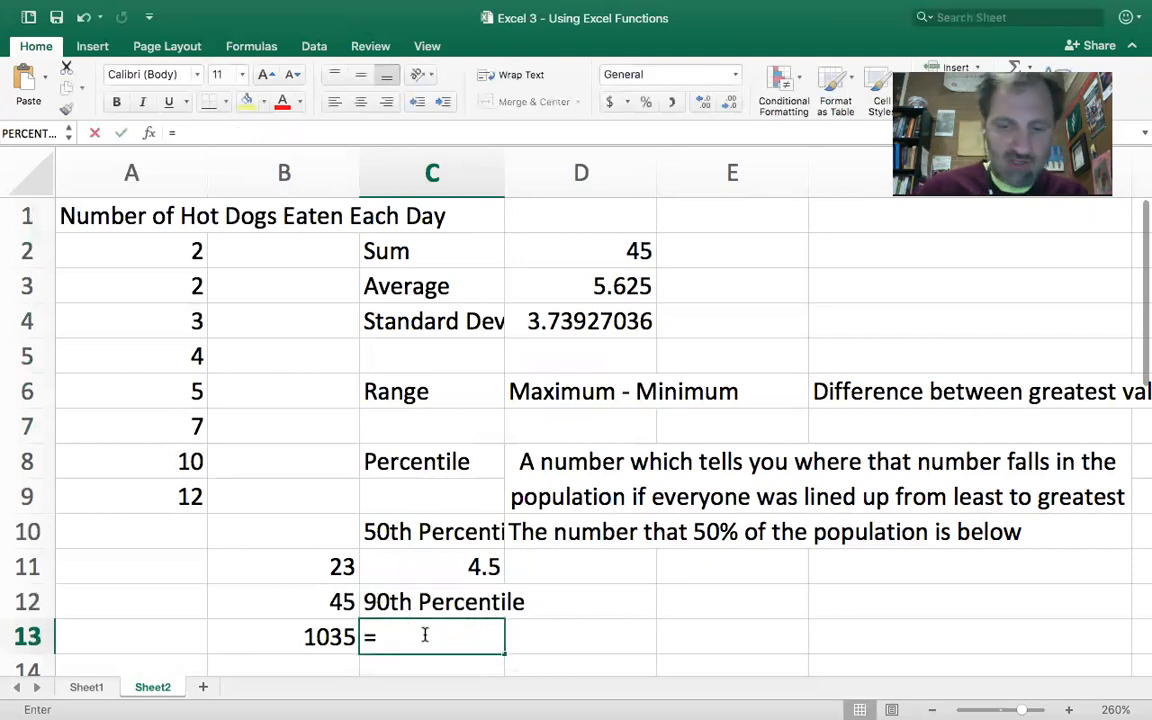
type("percent")
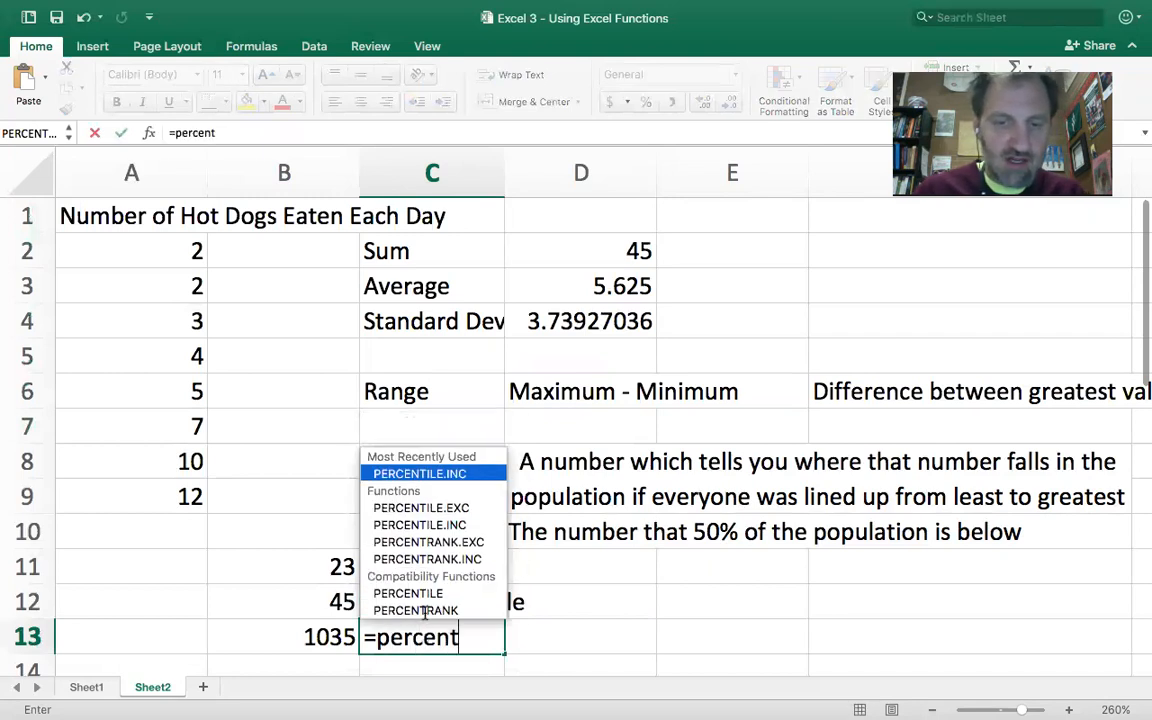
double_click(447, 527)
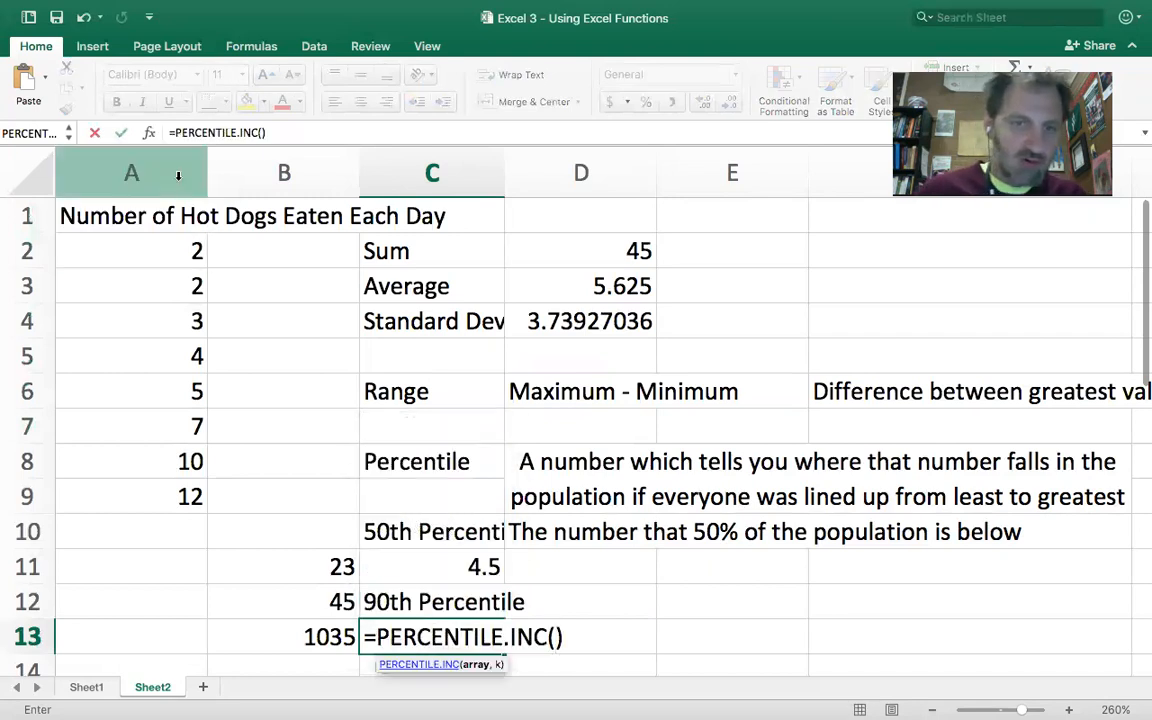
left_click_drag(154, 250, 140, 392)
left_click_drag(142, 497, 142, 497)
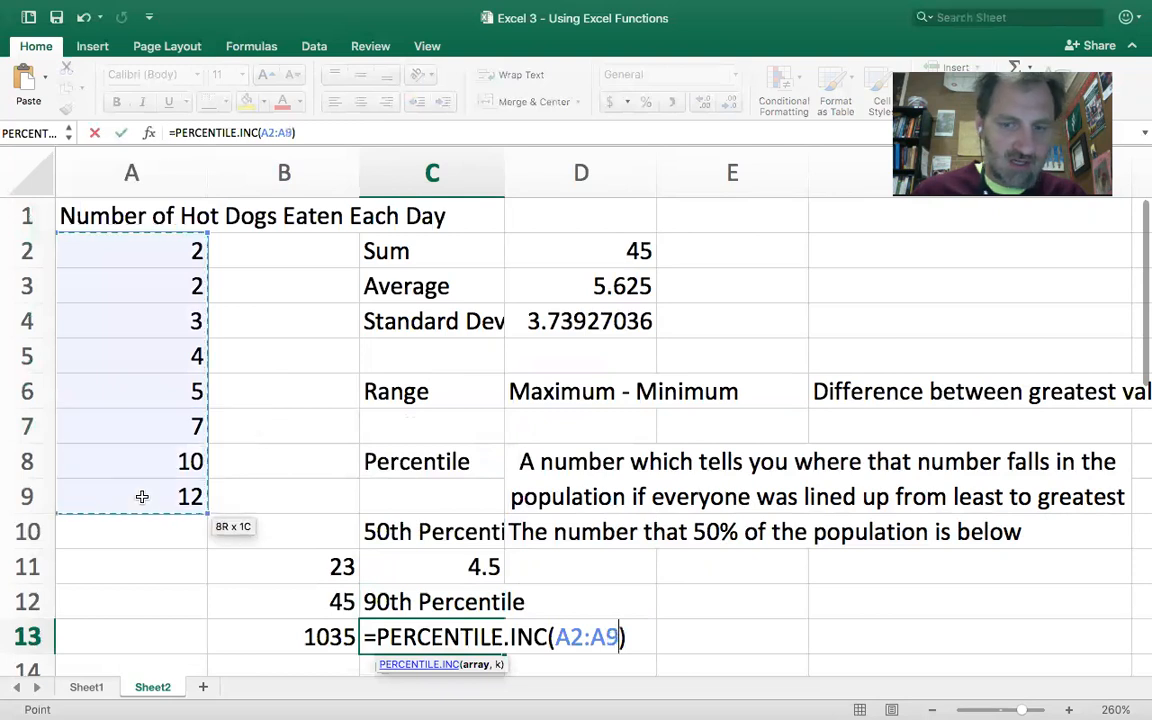
key("Return")
left_click(743, 274)
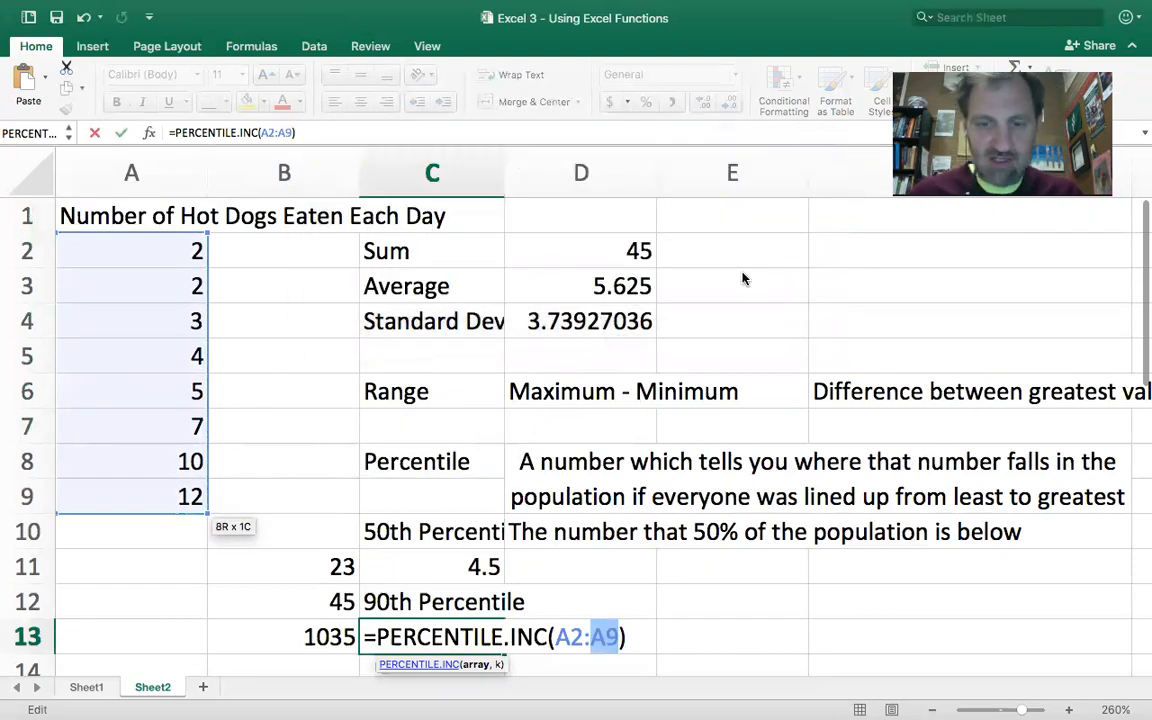
left_click(620, 637)
type(",0.9")
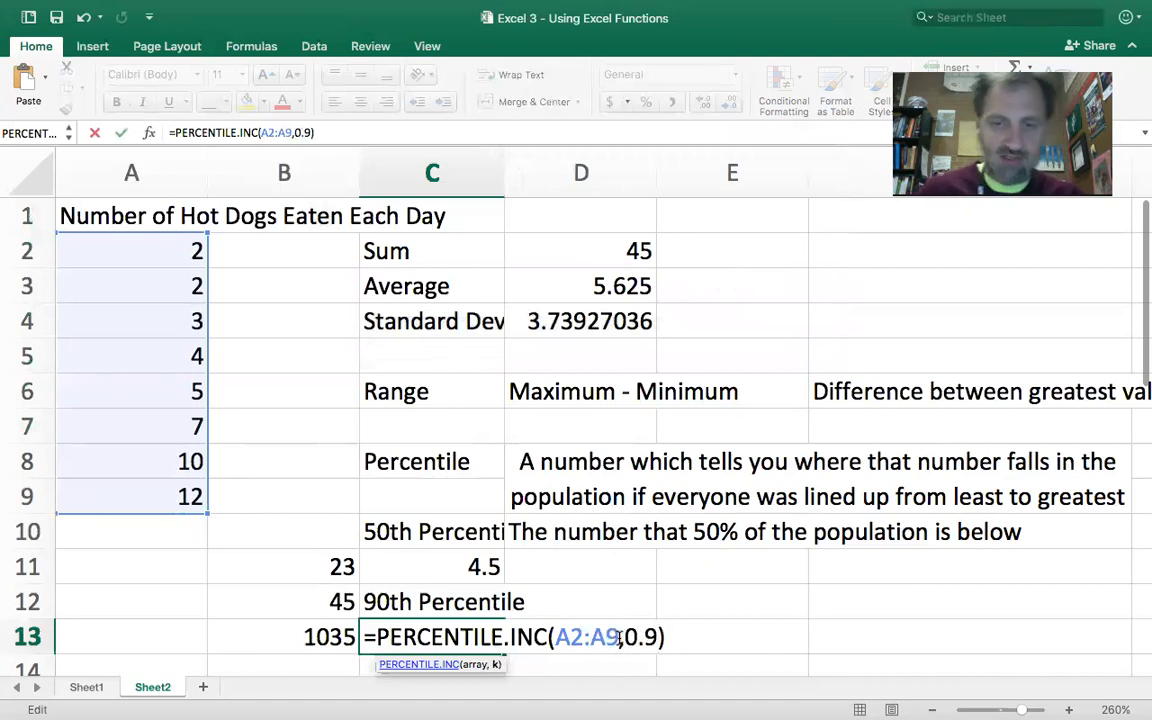
key("Return")
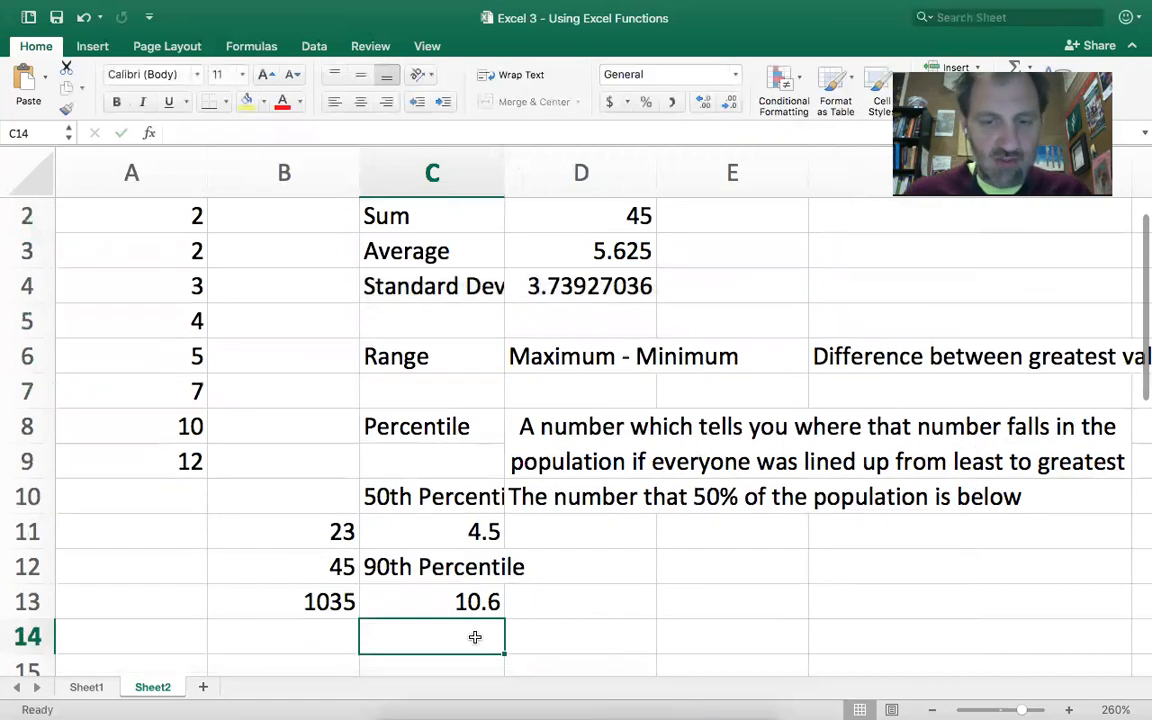
Enter the explanation "90% of the population should be below 10.6" in cell C14.
type("90%")
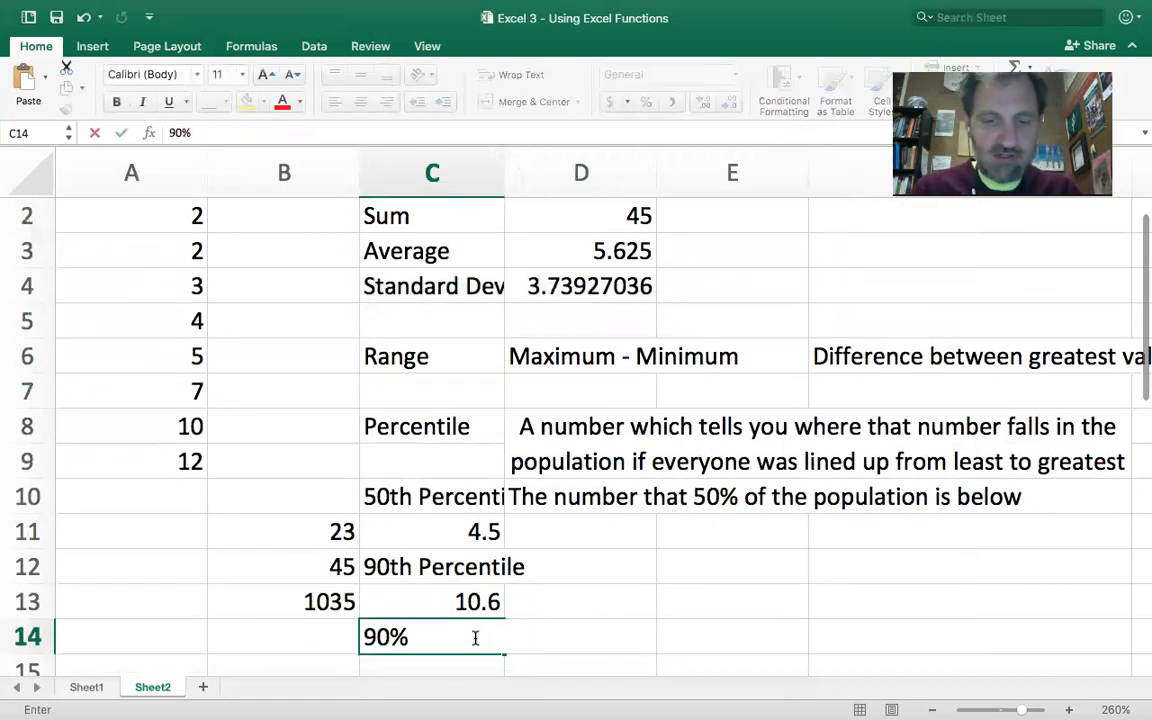
type(" of the population")
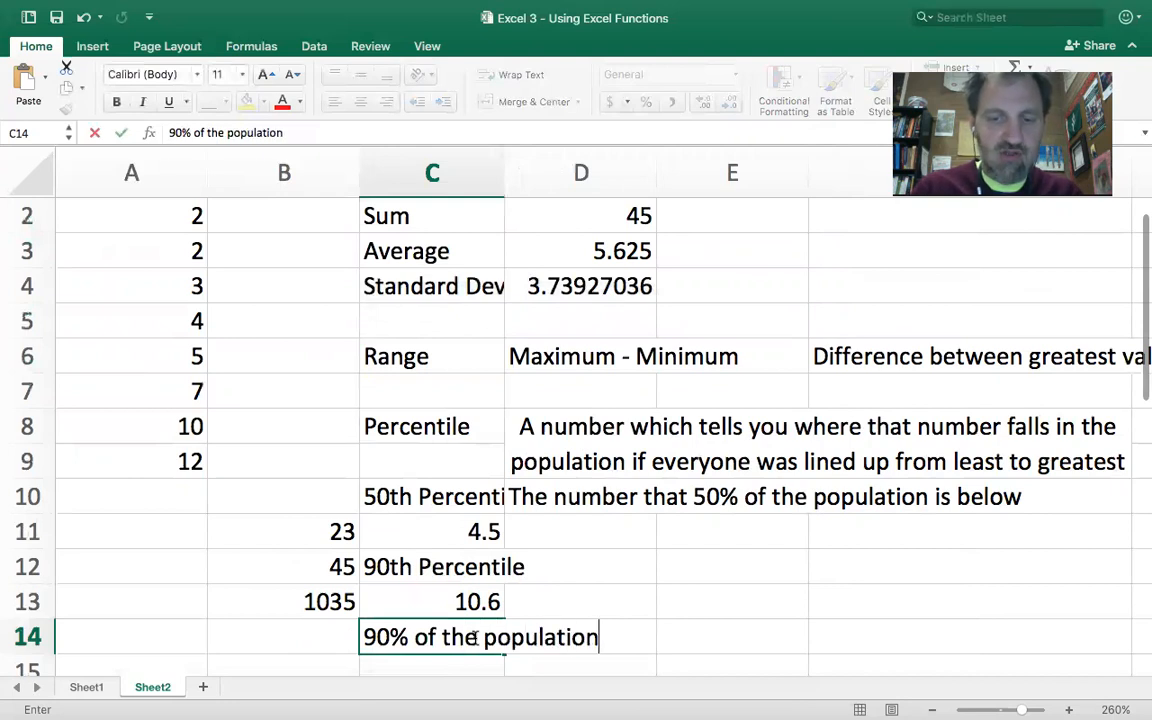
type(" should")
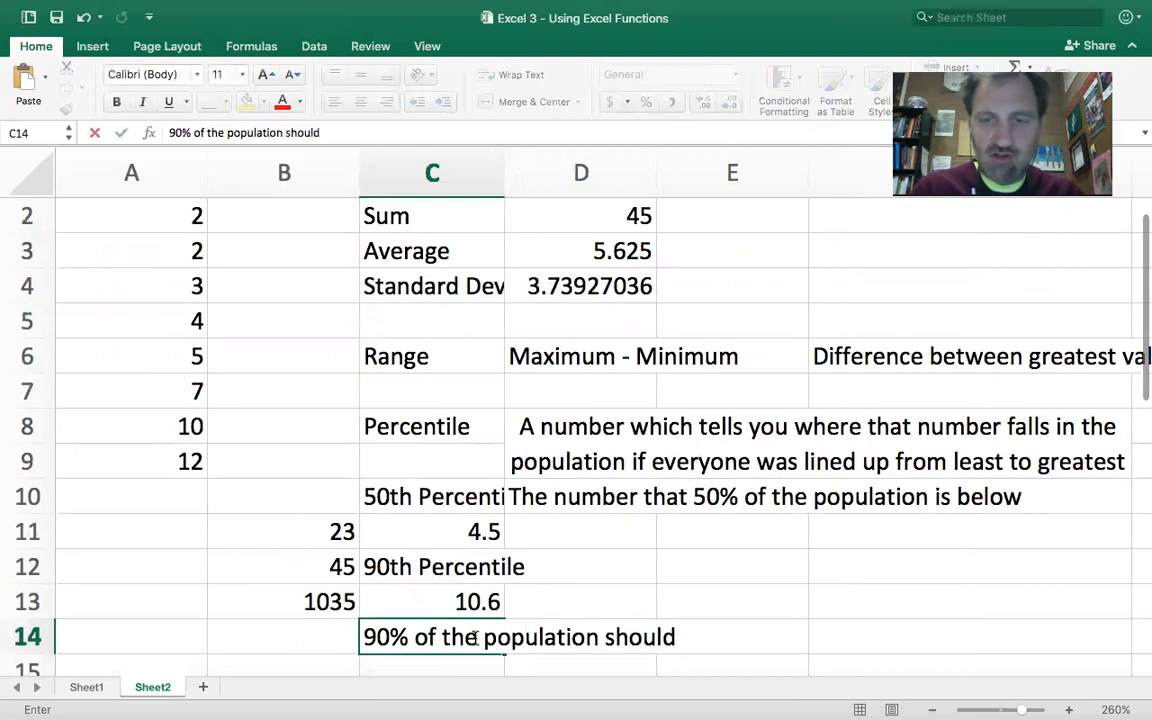
type(" be bel")
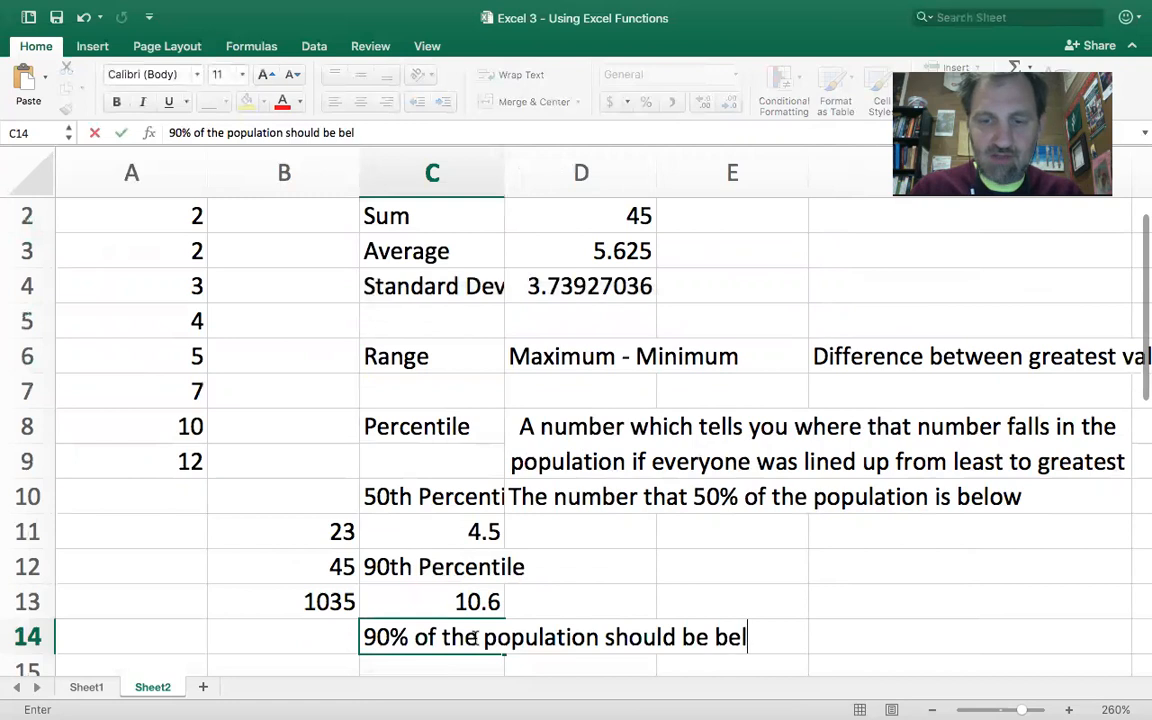
type("ow 10.6")
key("Return")
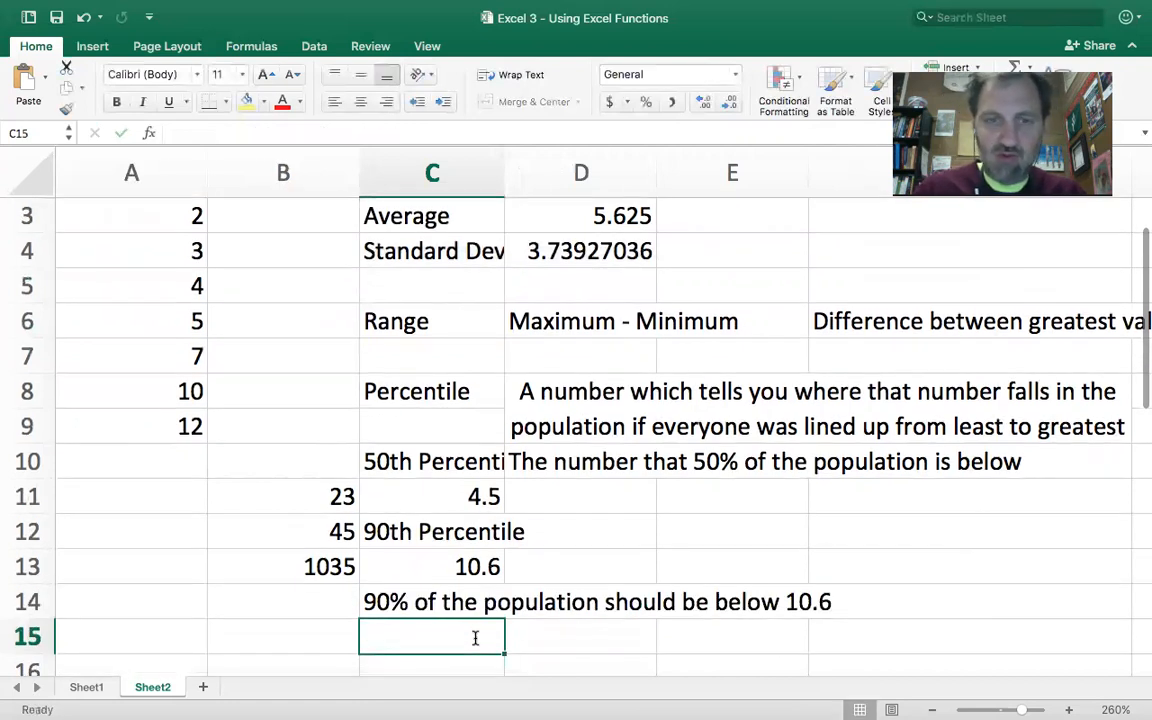
Enter a sentence in cell C15 stating that on 90% of the days the person ate less than 10.6 hotdogs.
scroll(259, 460, "up", 2)
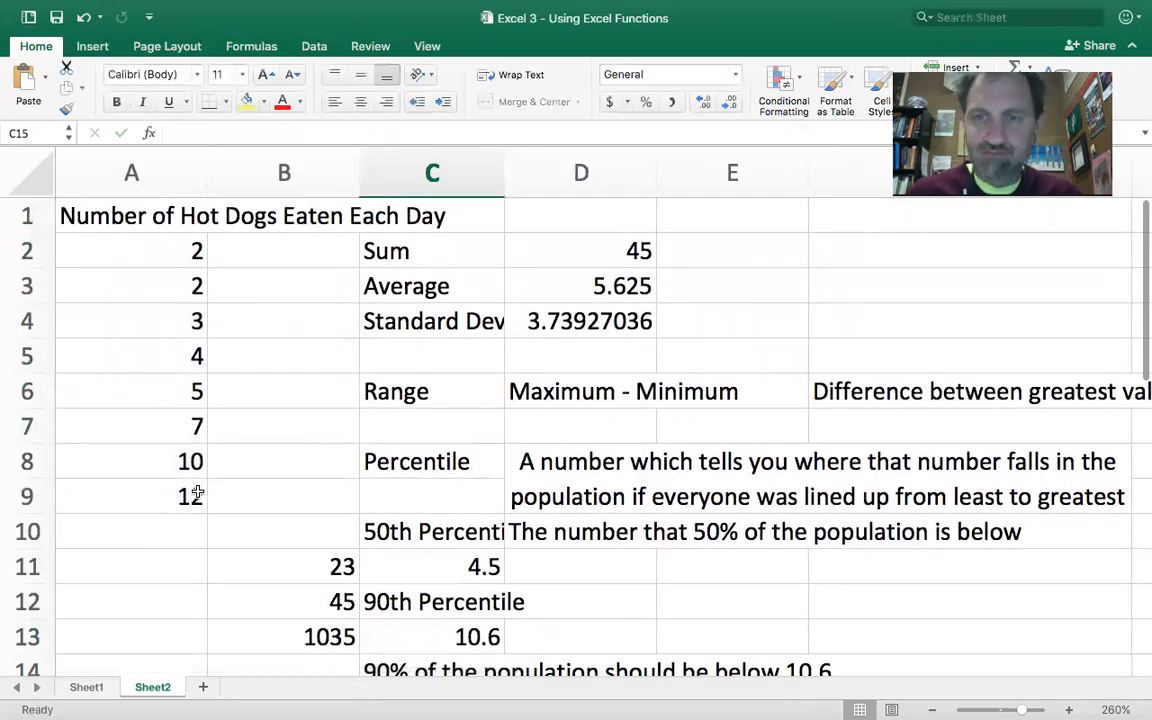
scroll(197, 491, "down", 4)
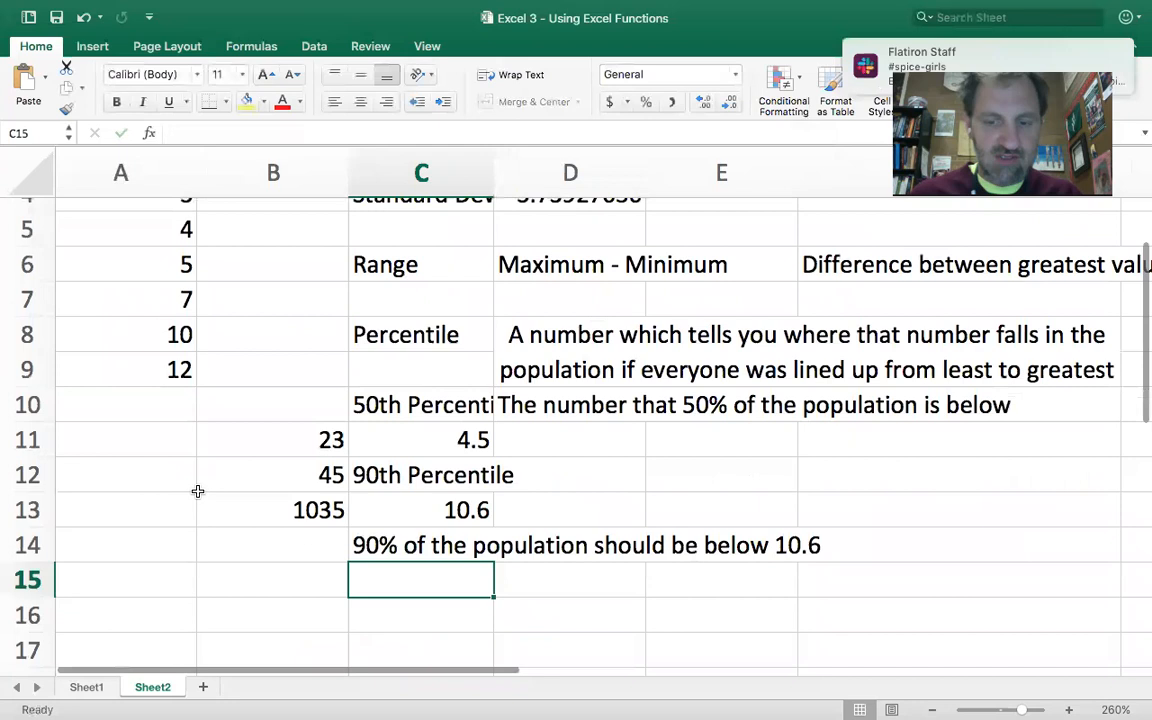
type("9")
key("BackSpace")
type("on 90% of th")
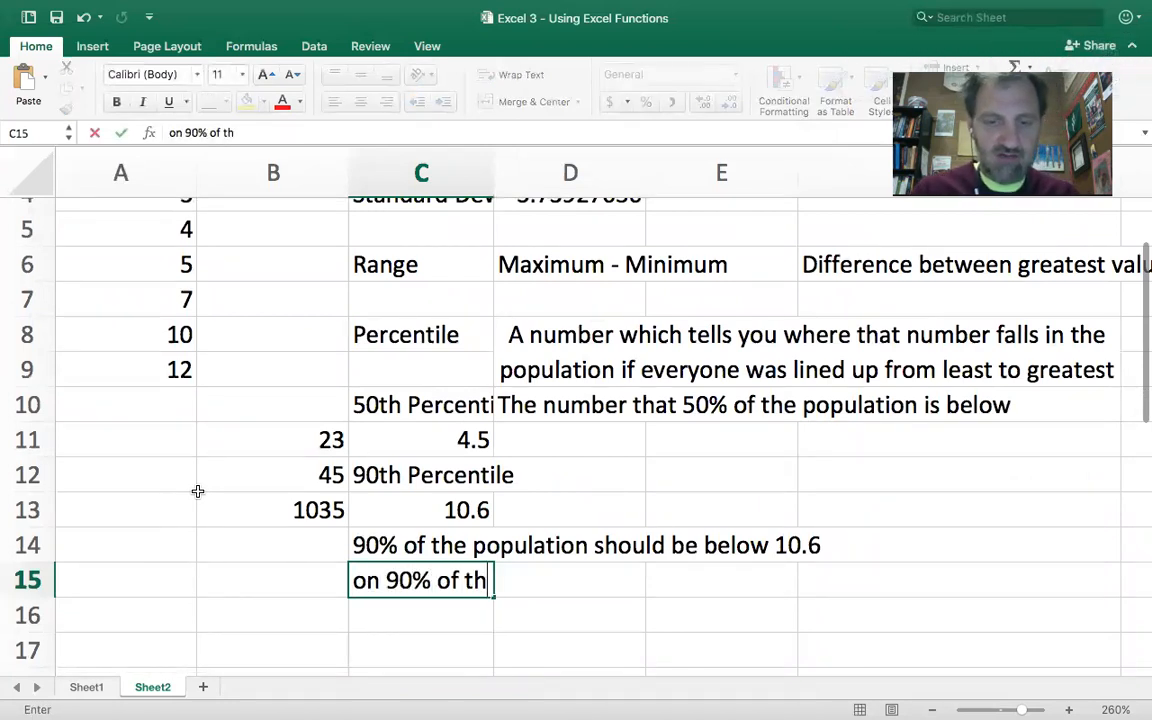
type("e days ben ate ")
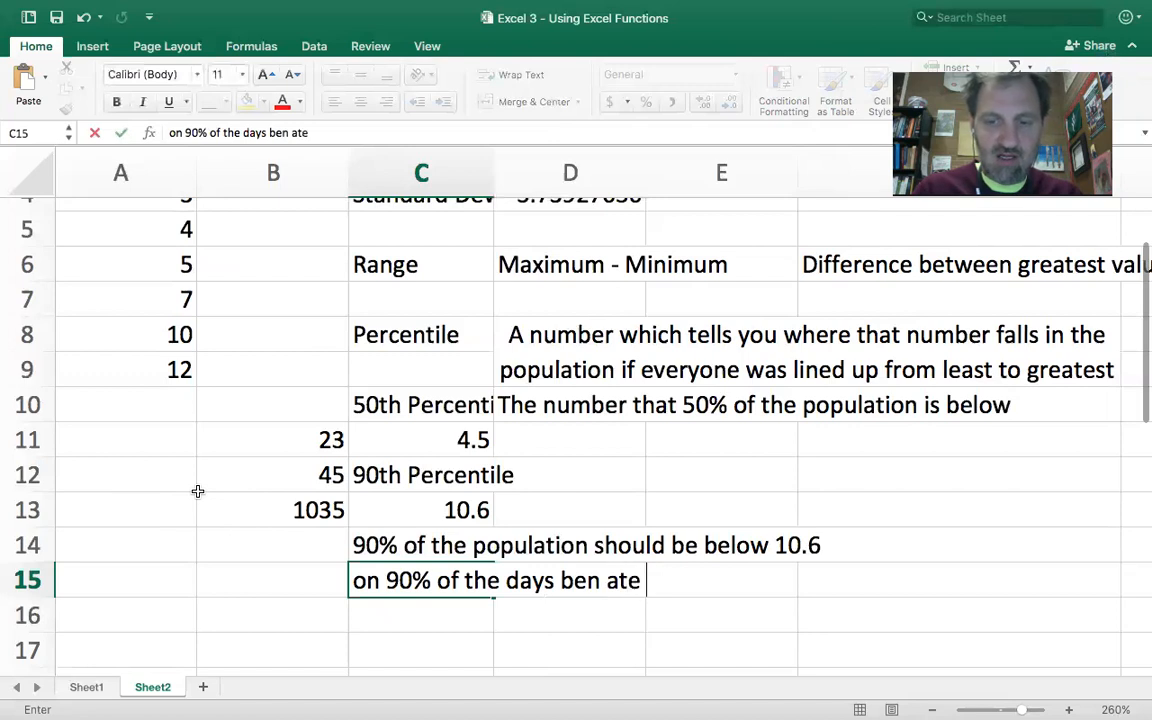
type("less than 10")
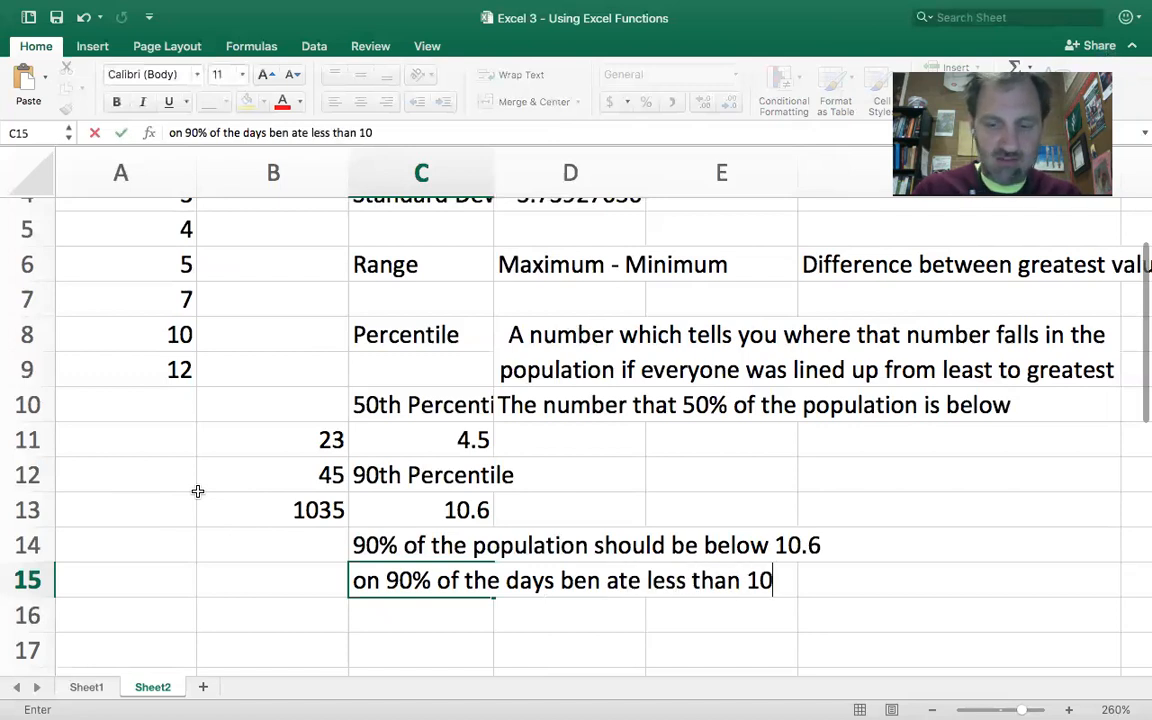
type(".6 hotdogs.")
key("Return")
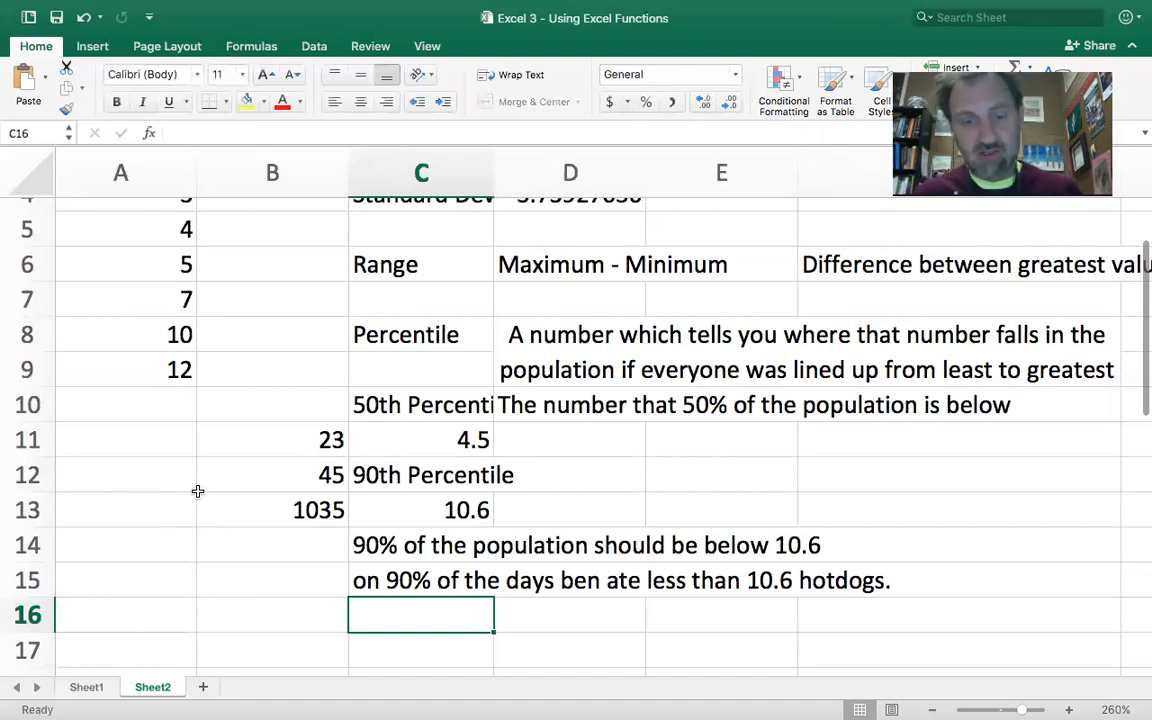
scroll(314, 450, "up", 1)
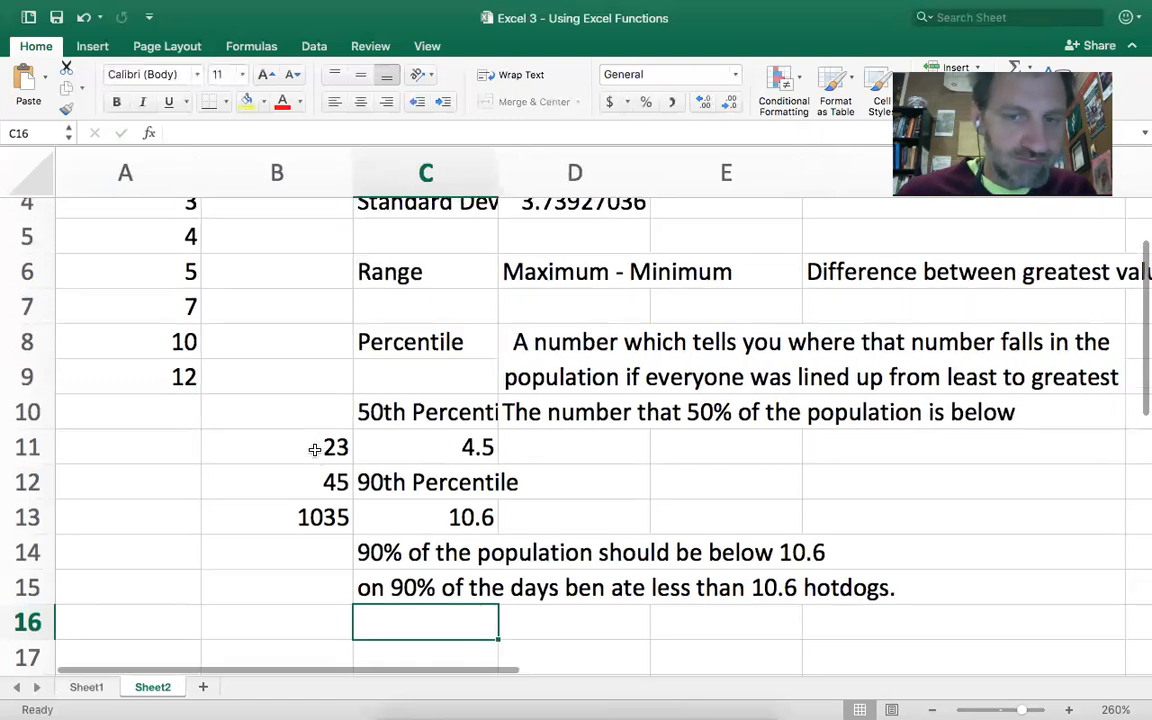
key("ctrl+Left")
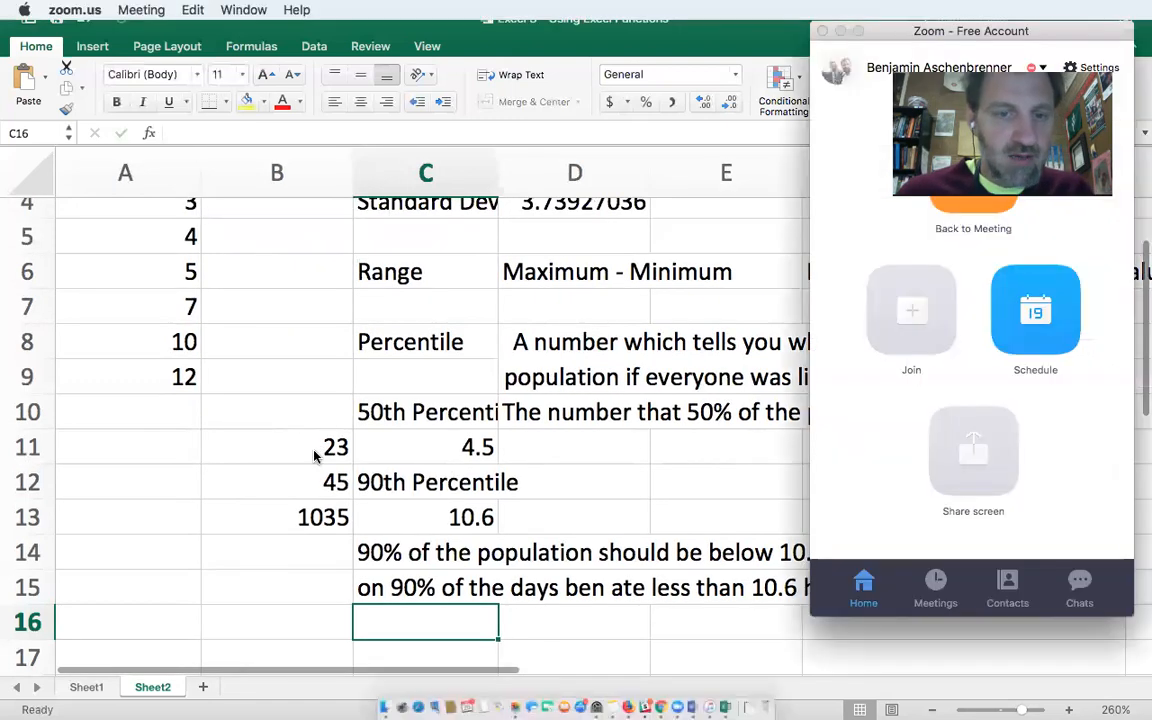
key("ctrl+Right")
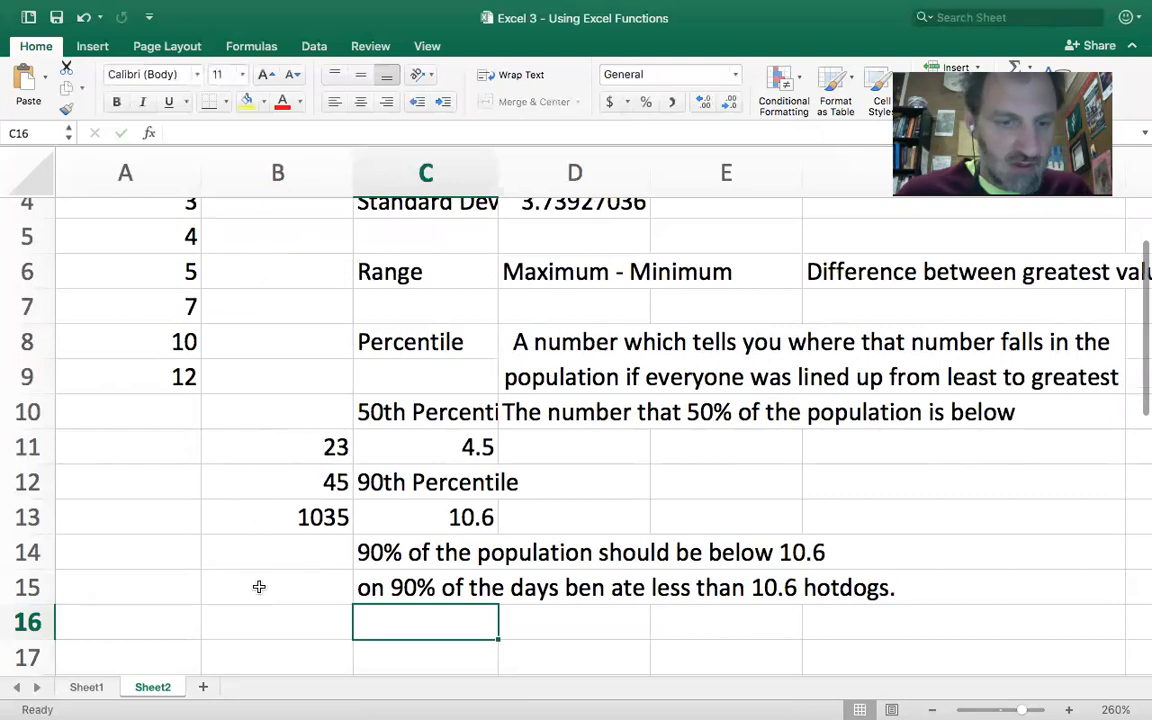
Open the Descriptive Statistics assignment on Sheet1 and enlarge the view to 150%.
left_click(89, 686)
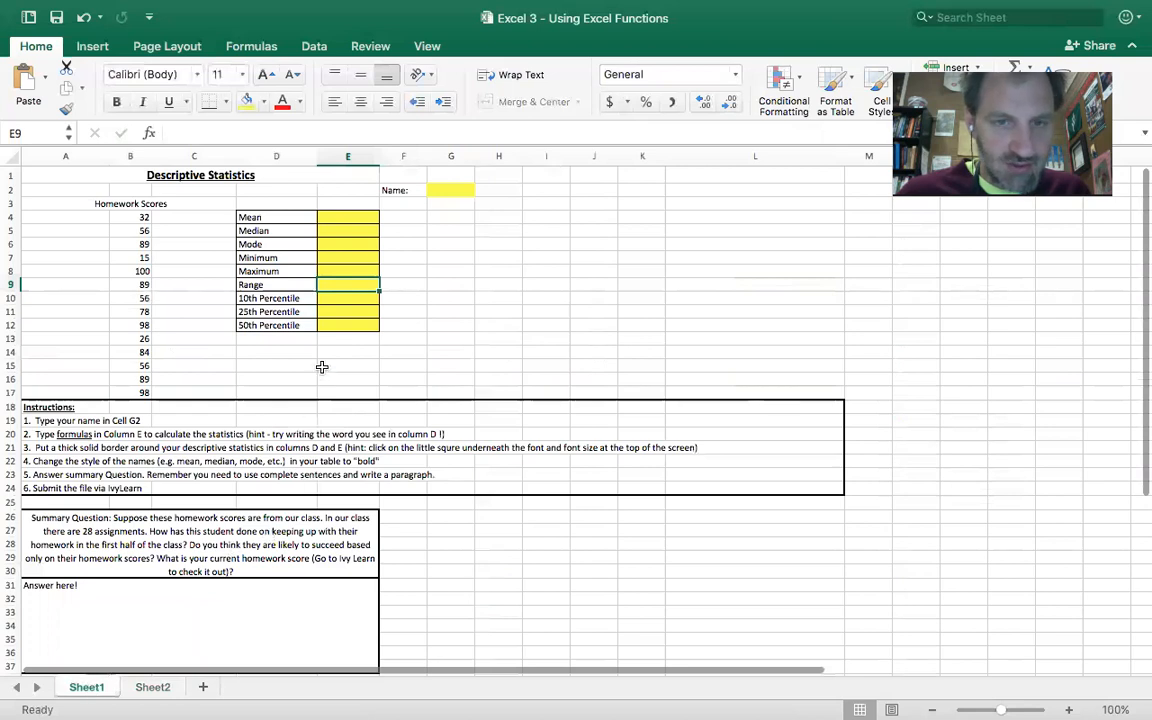
left_click(338, 375)
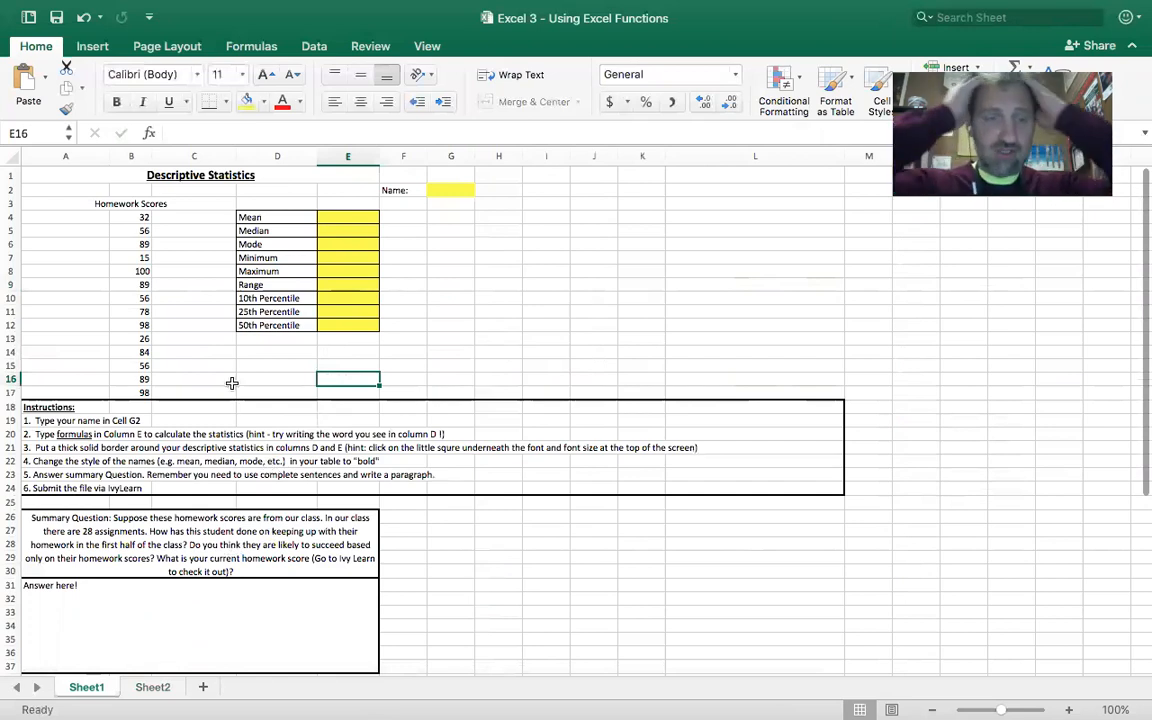
left_click(147, 217)
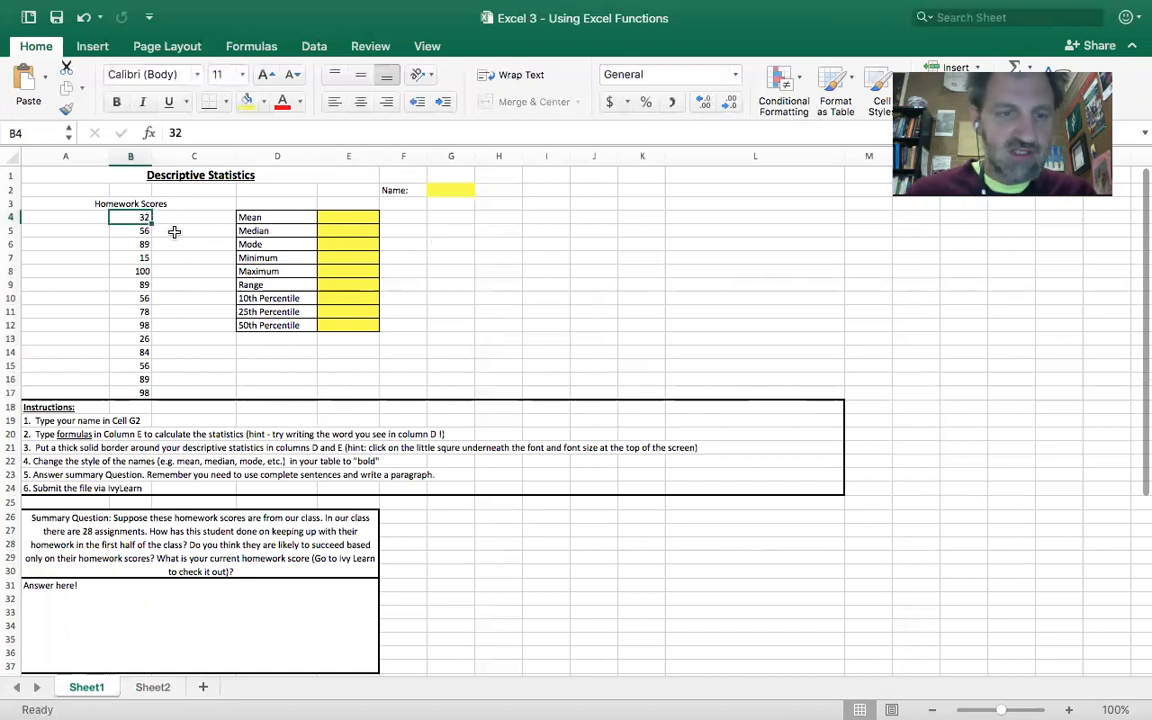
left_click(1064, 709)
left_click(1064, 709)
left_click(1064, 709)
left_click(1064, 709)
left_click(1064, 709)
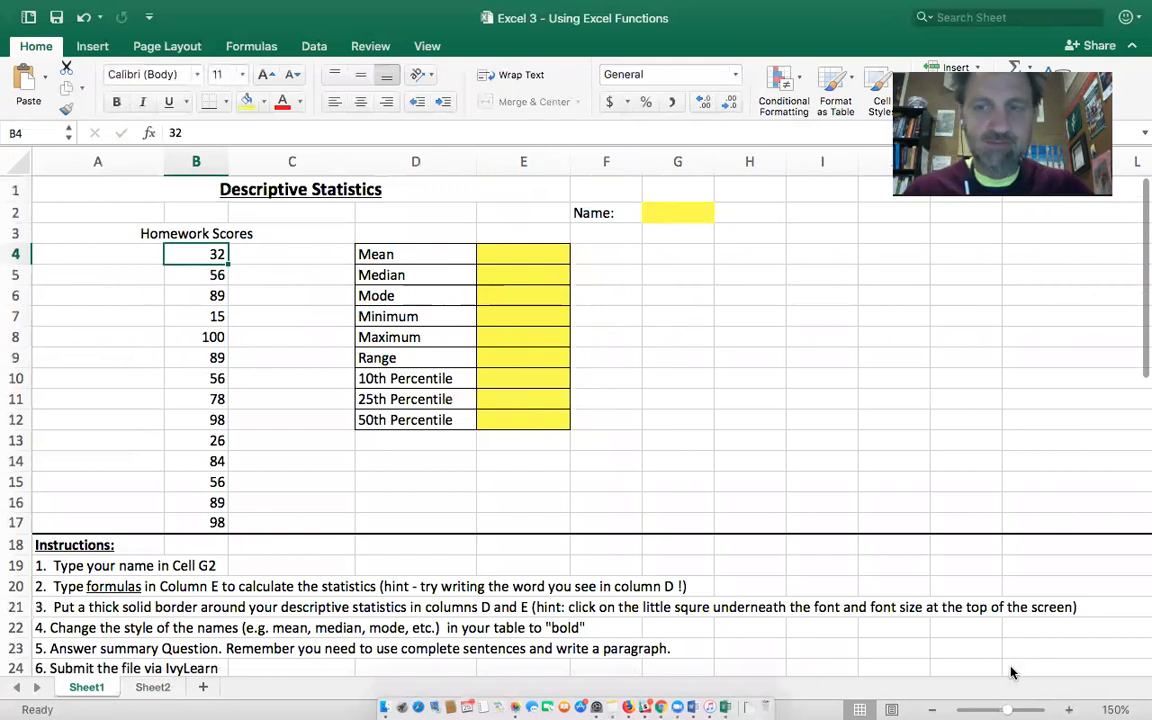
left_click(743, 527)
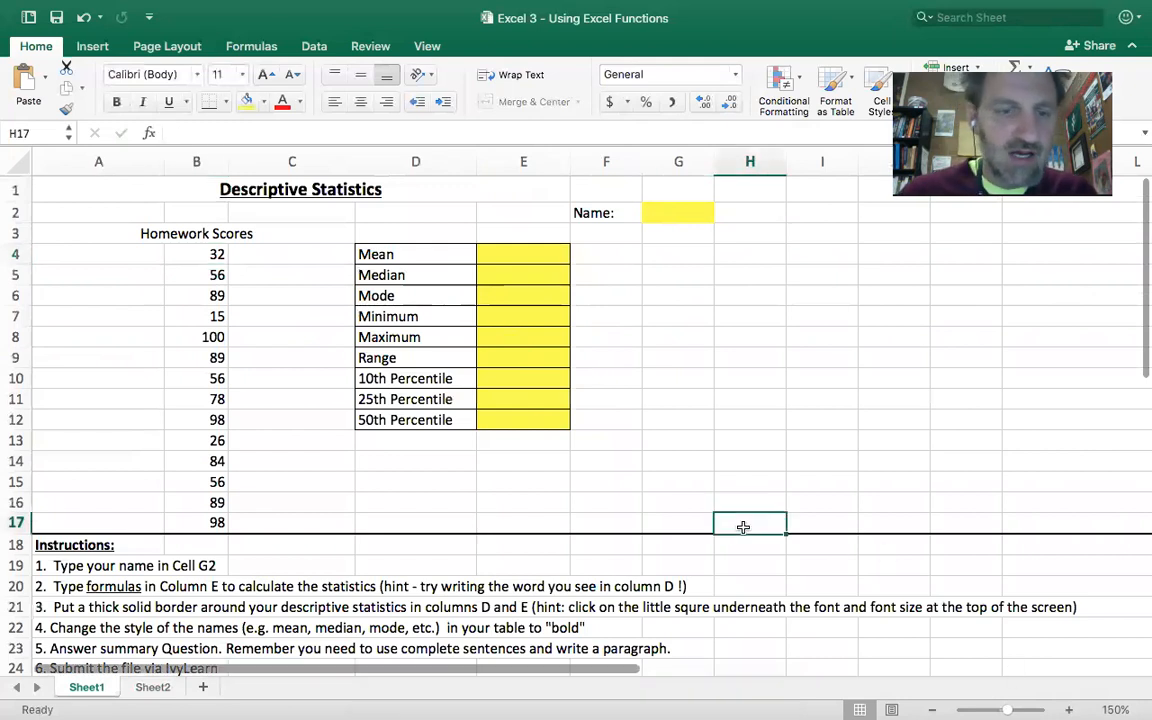
Examine the homework scores in B4:B17 alongside the assignment instructions and the summary question below them.
left_click_drag(211, 257, 214, 518)
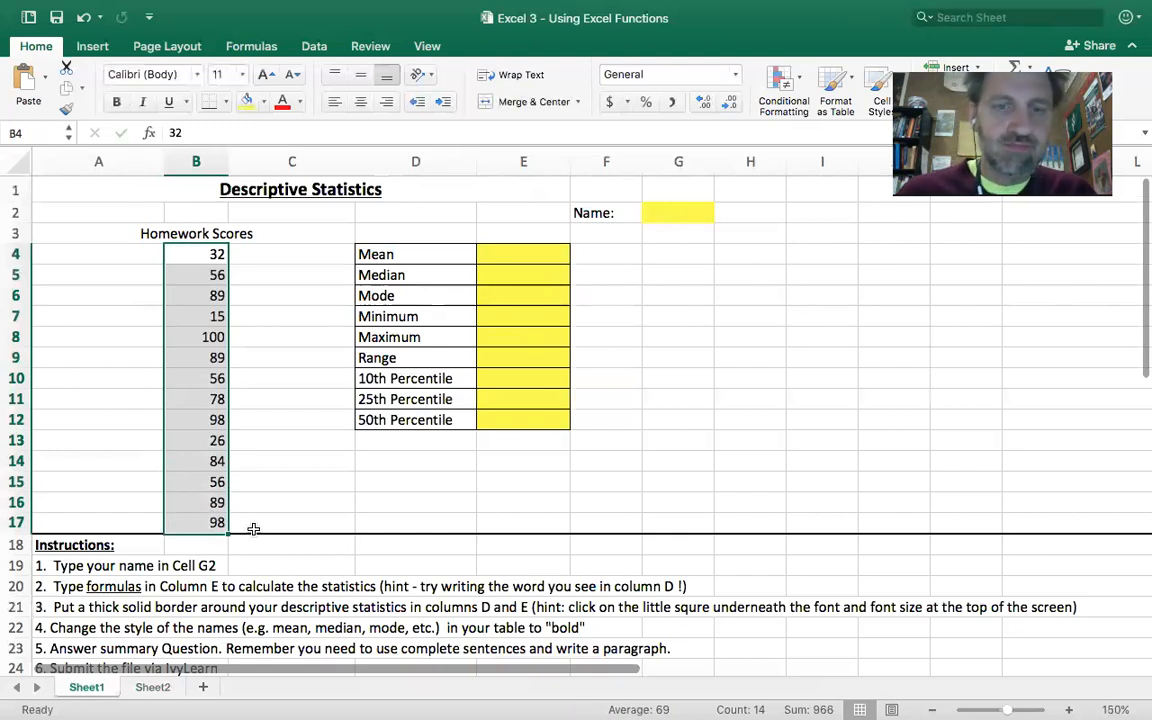
left_click(260, 518)
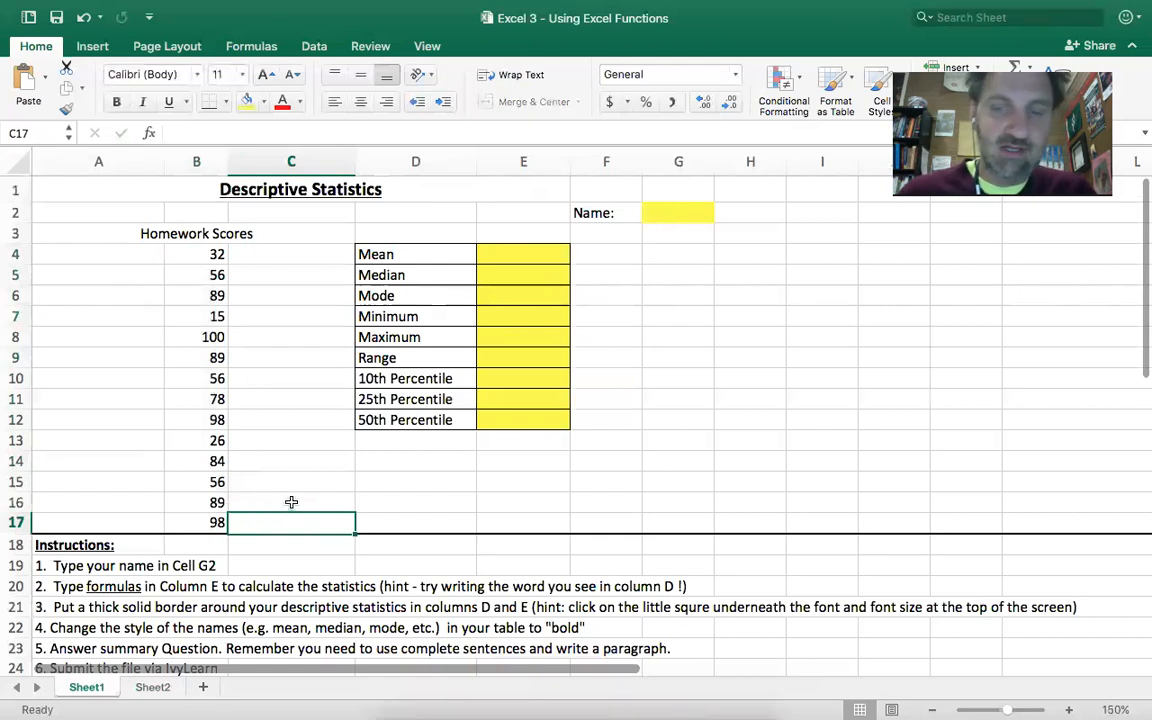
scroll(291, 502, "down", 5)
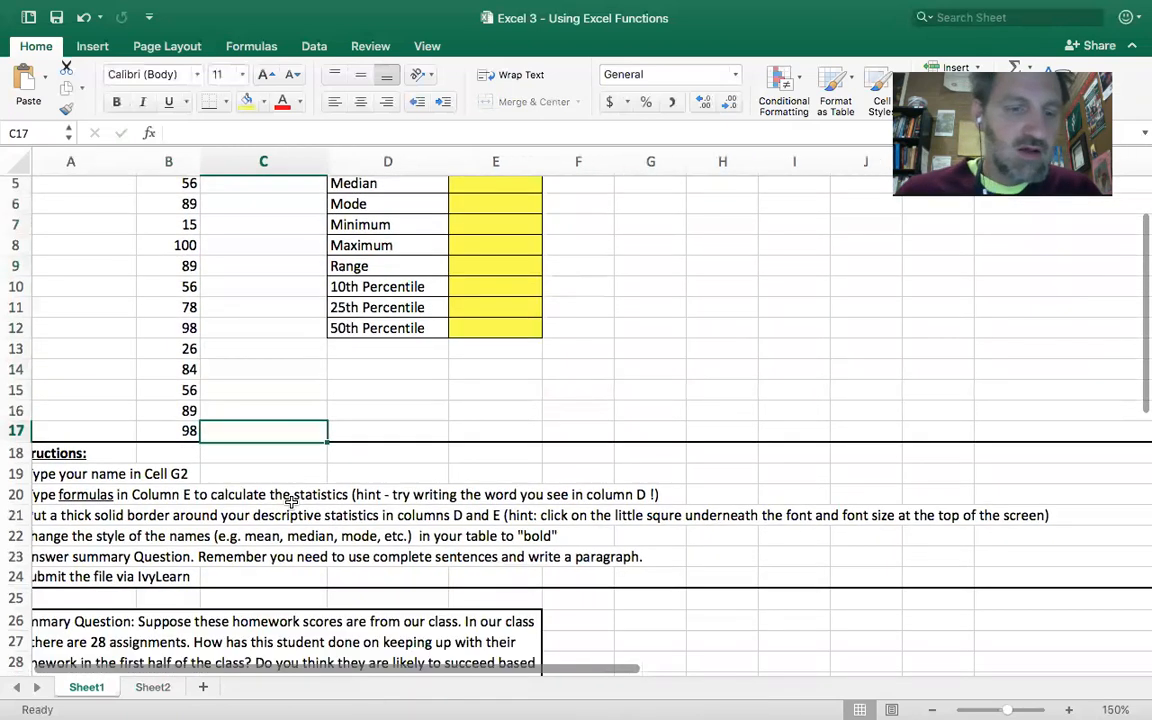
scroll(291, 502, "down", 4)
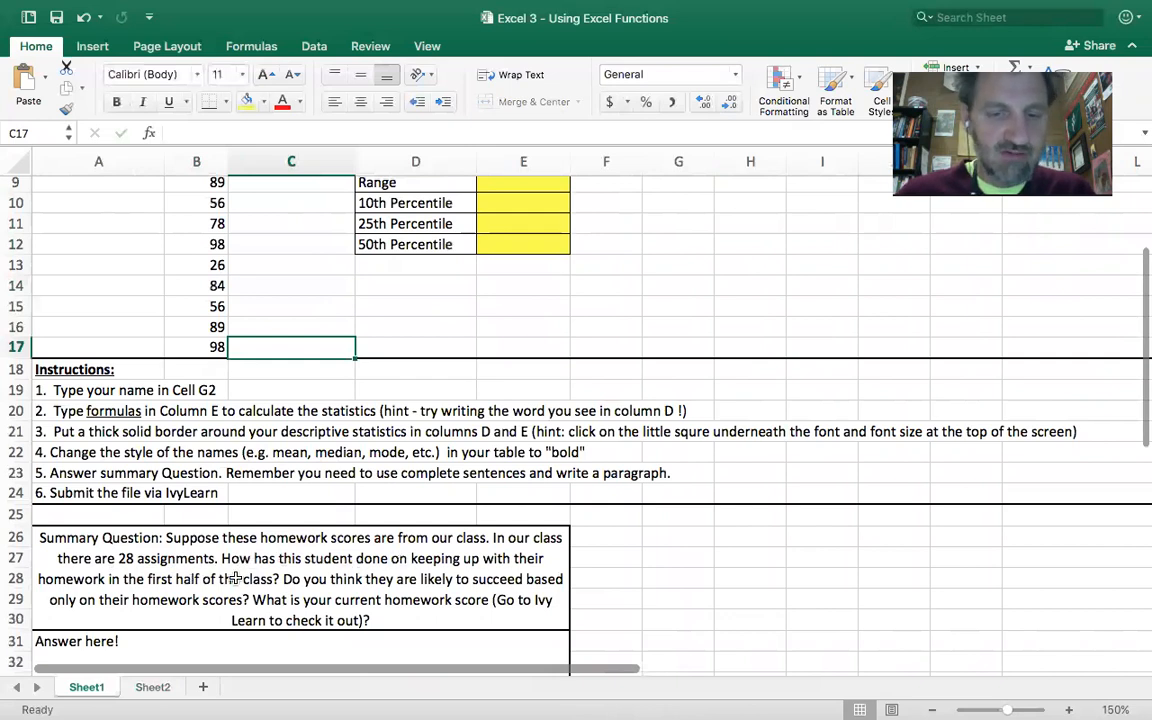
scroll(245, 565, "up", 5)
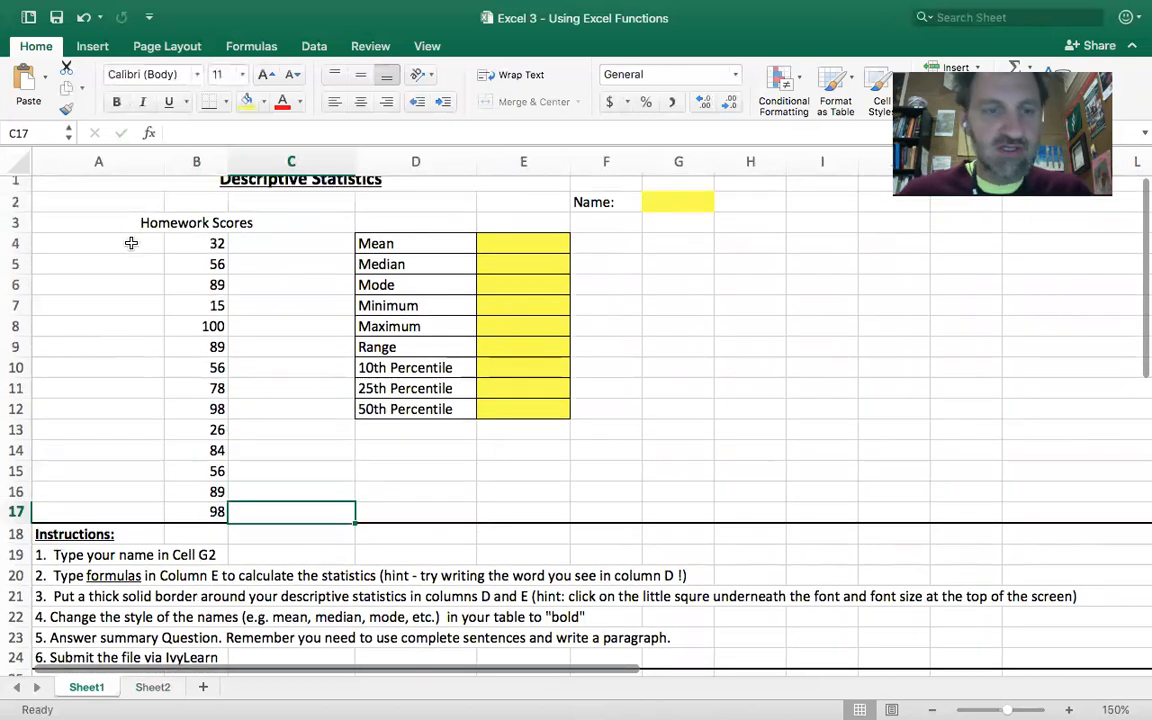
left_click(177, 241)
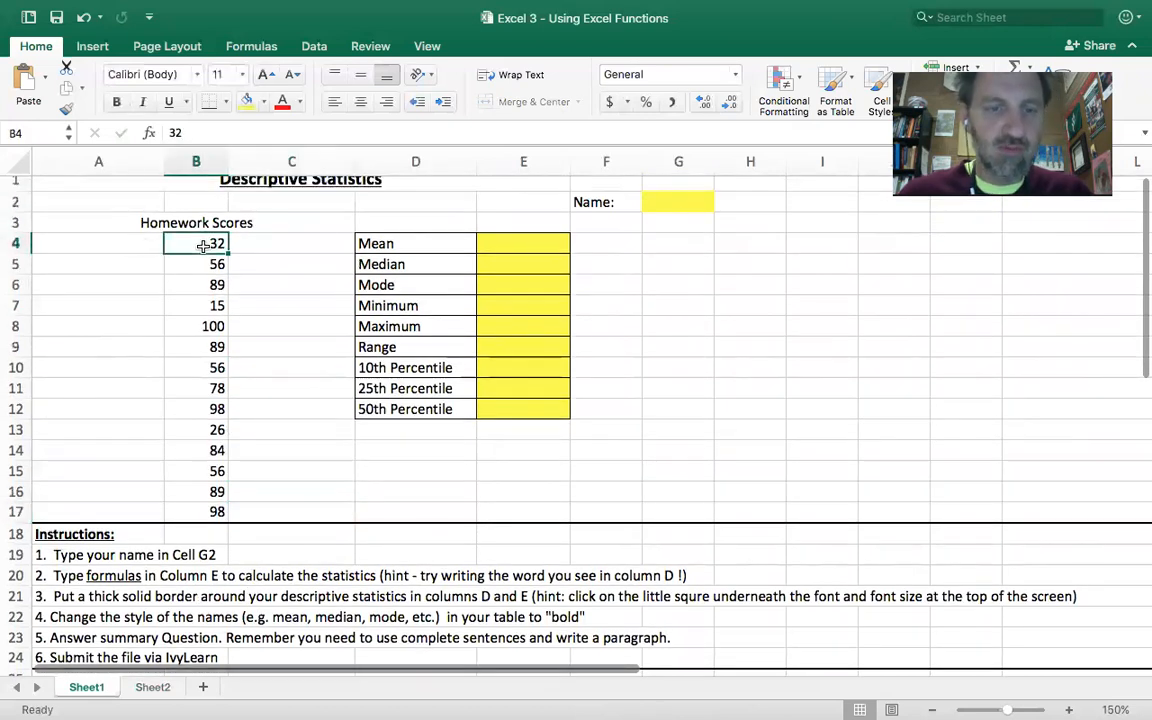
left_click(200, 266)
left_click(200, 286)
left_click(201, 306)
left_click(205, 347)
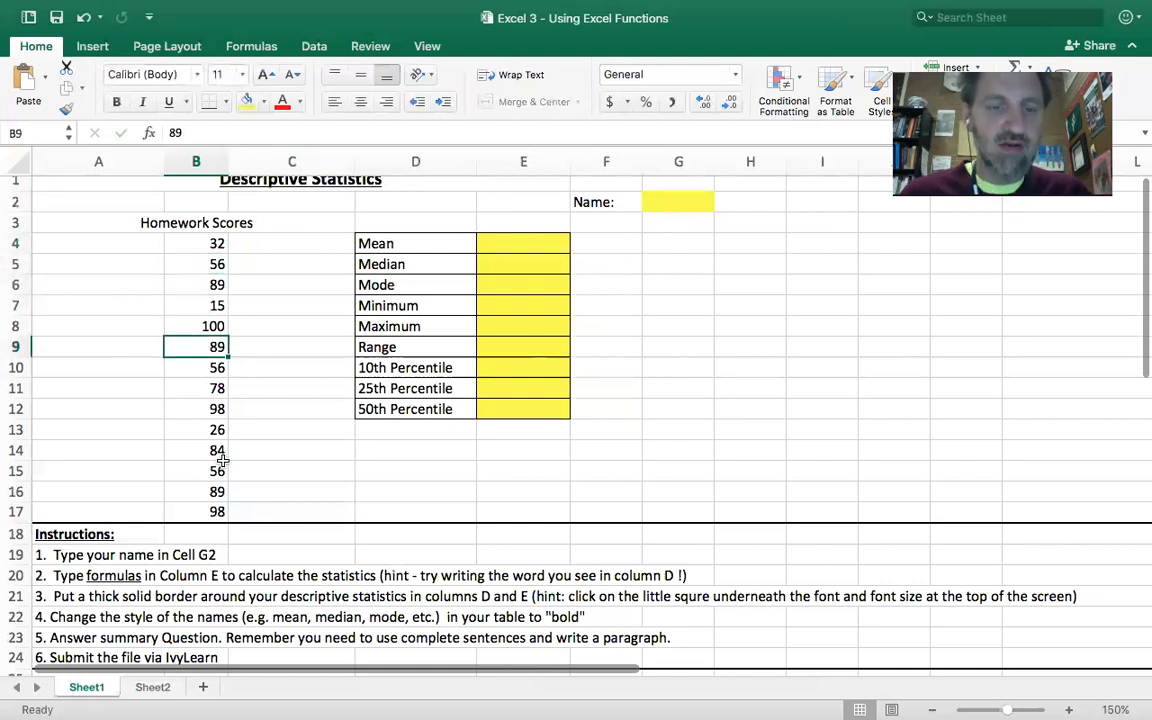
scroll(220, 450, "down", 3)
scroll(222, 458, "down", 5)
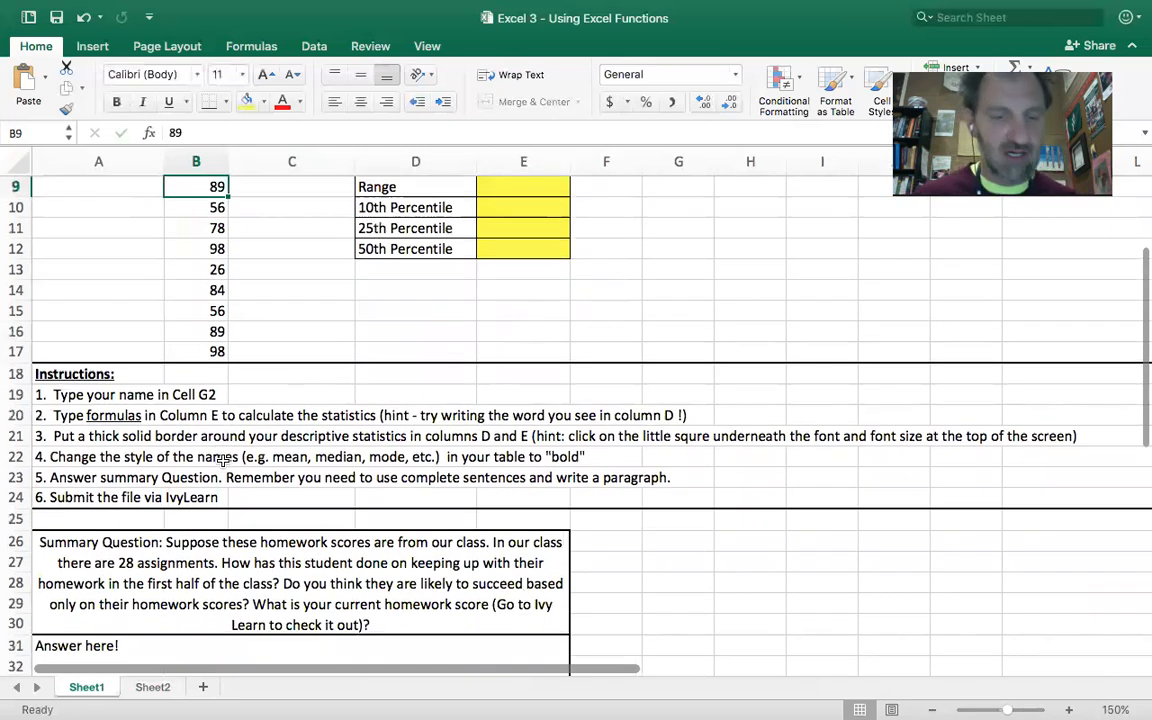
scroll(216, 410, "up", 8)
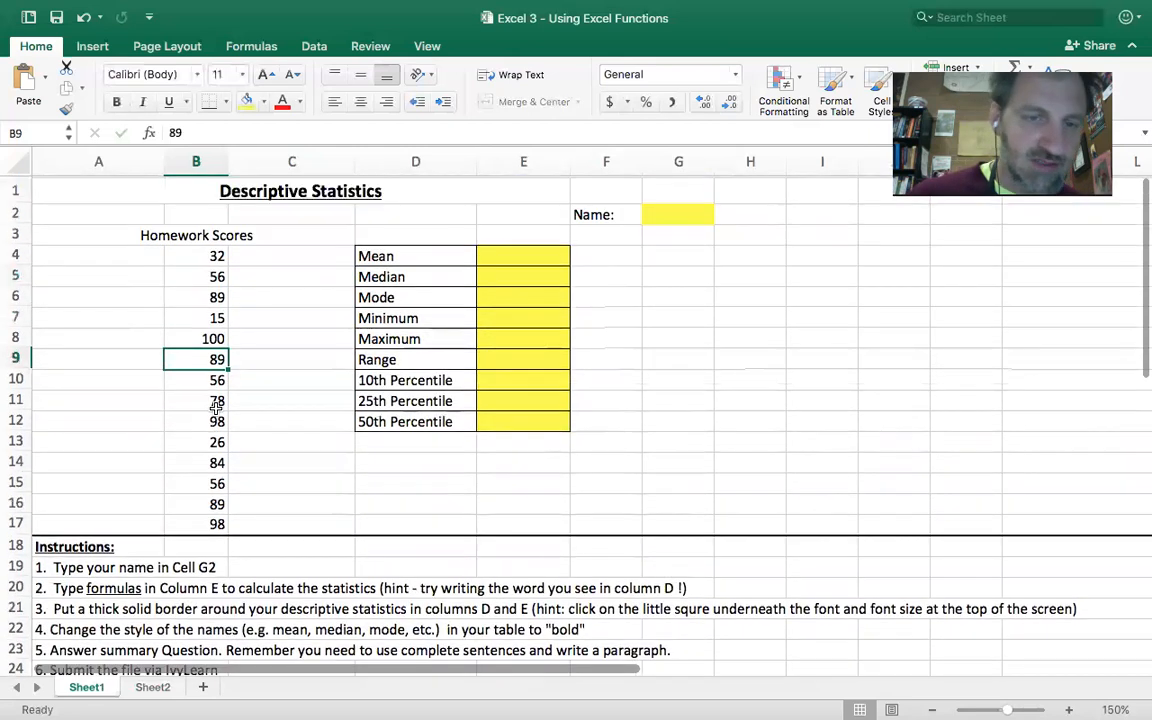
left_click(205, 317)
left_click(213, 336)
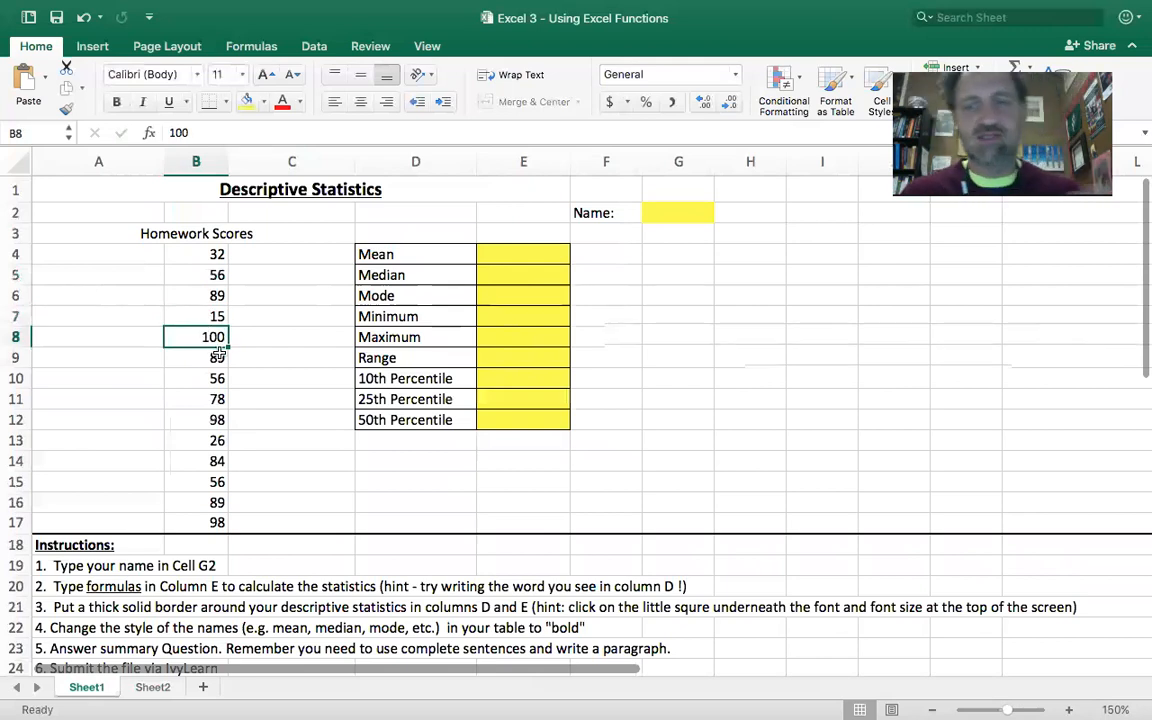
Read the summary question in A26 about keeping up with homework, and check it against the statistics table.
scroll(218, 355, "down", 5)
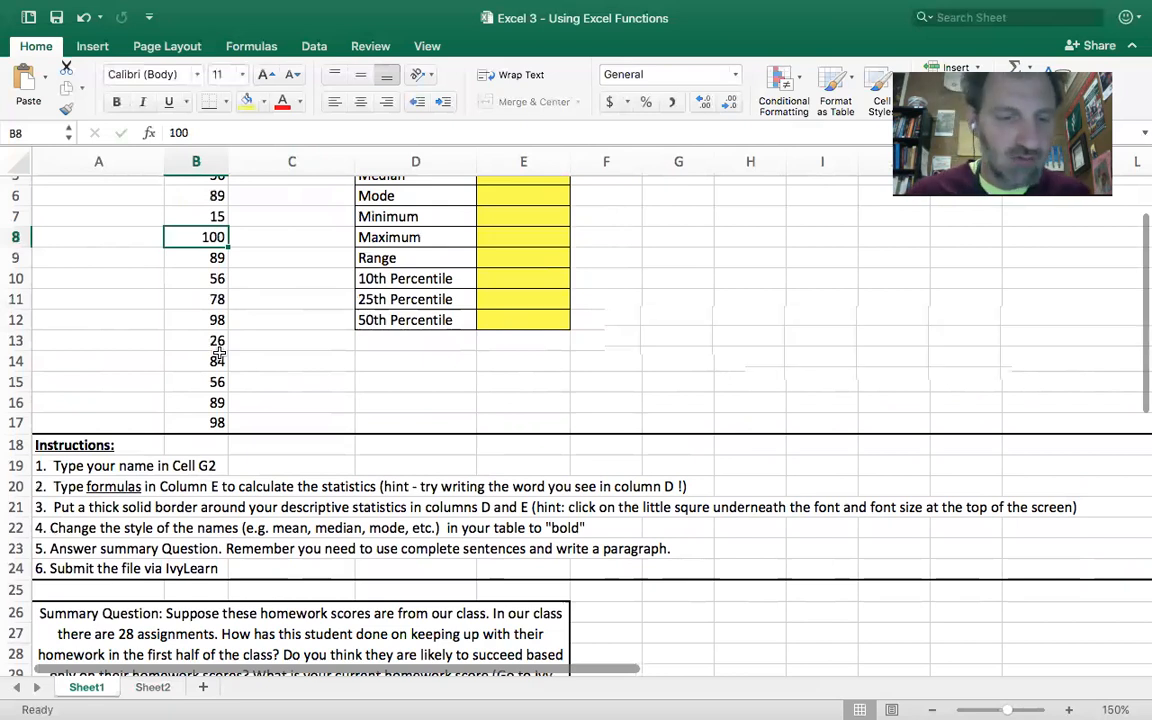
scroll(220, 355, "down", 3)
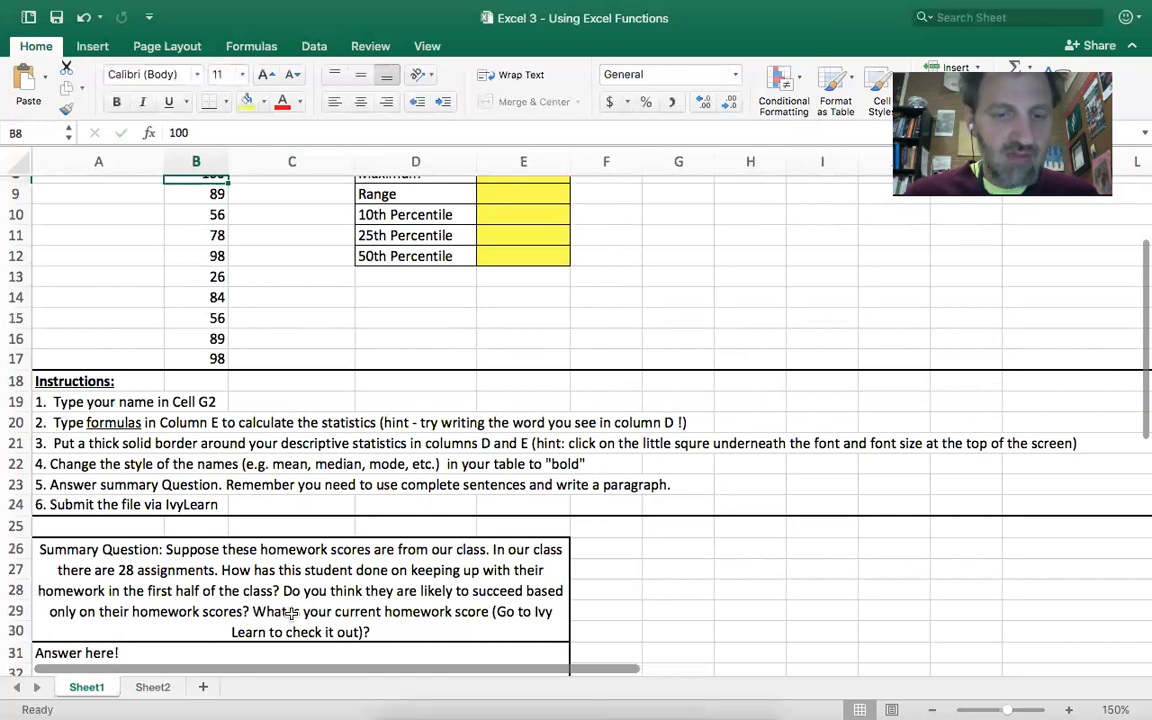
left_click(290, 614)
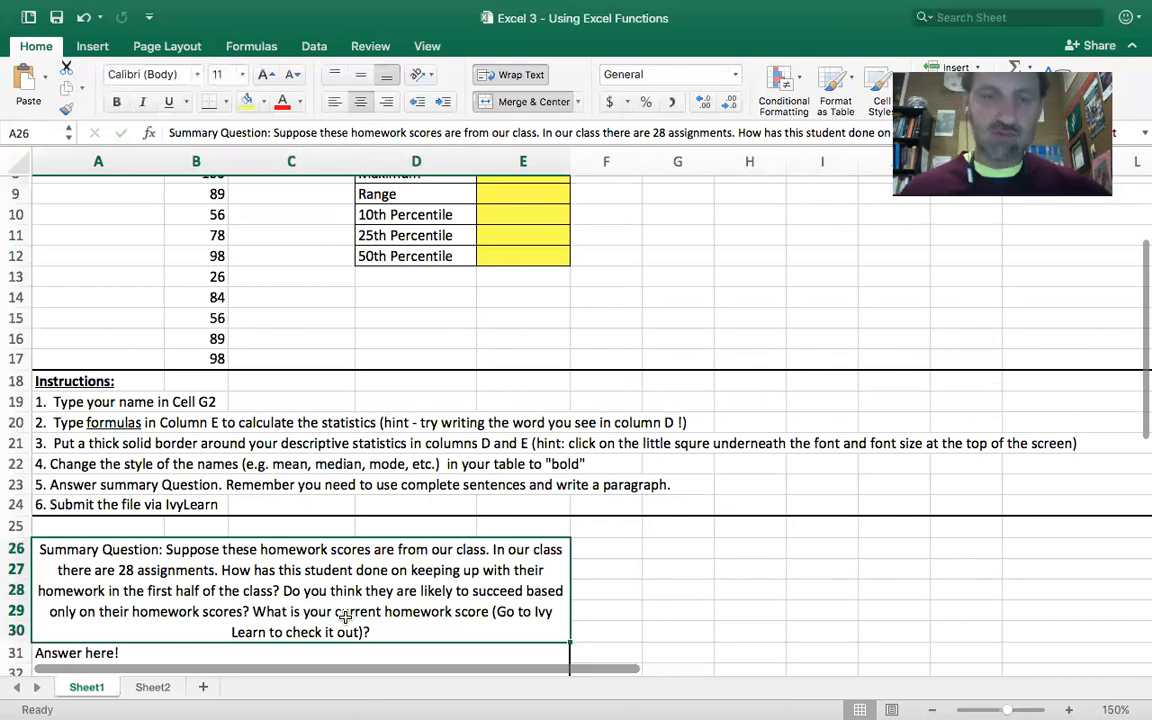
scroll(450, 611, "down", 1)
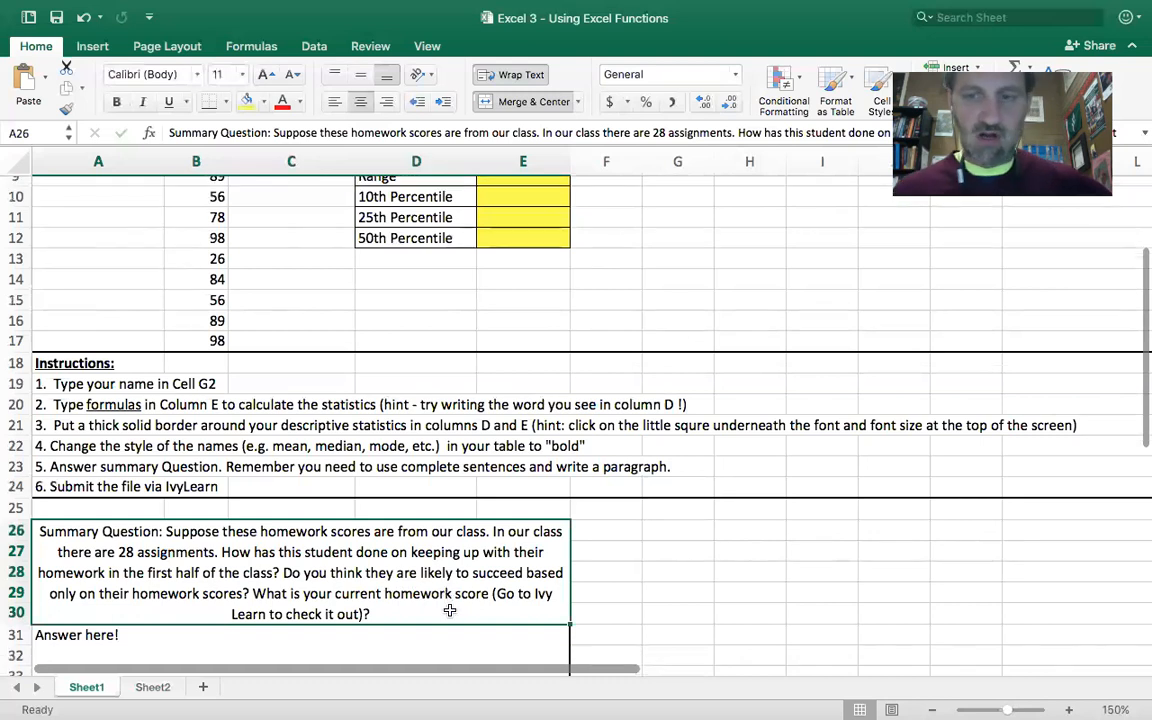
scroll(450, 611, "up", 6)
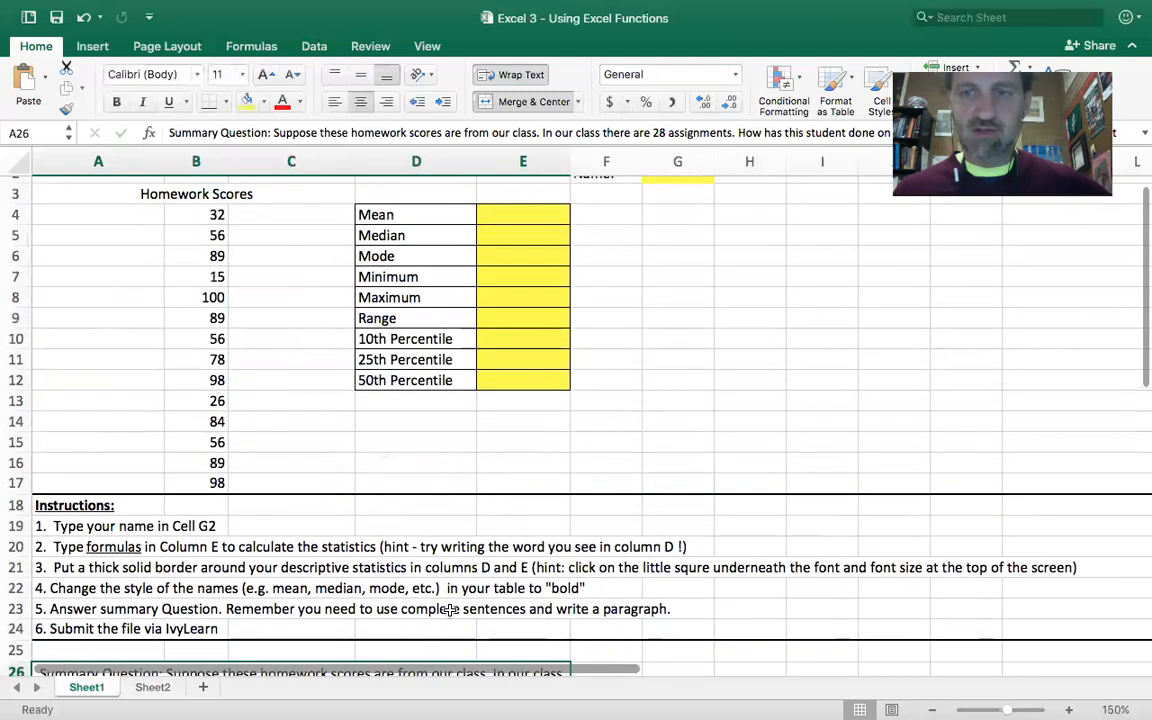